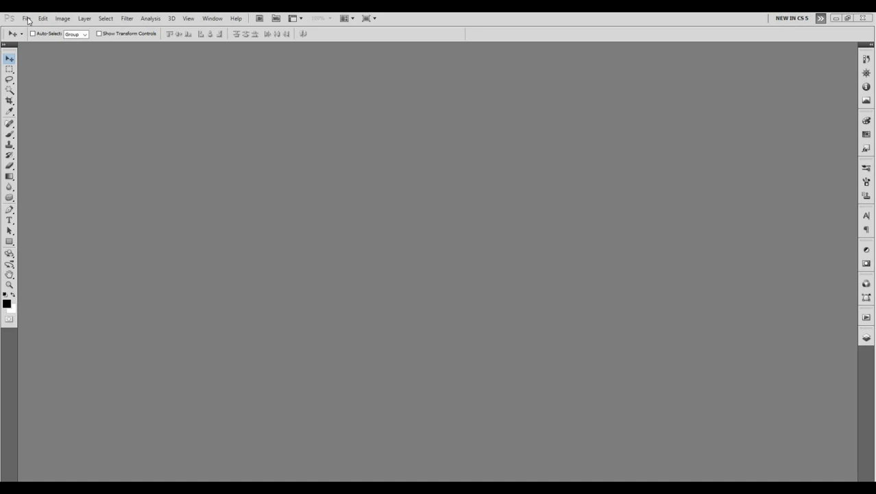
# Step: Start a new document with a resolution of 300 pixels/inch and CMYK Color mode
pyautogui.click(28, 19)
pyautogui.click(34, 28)
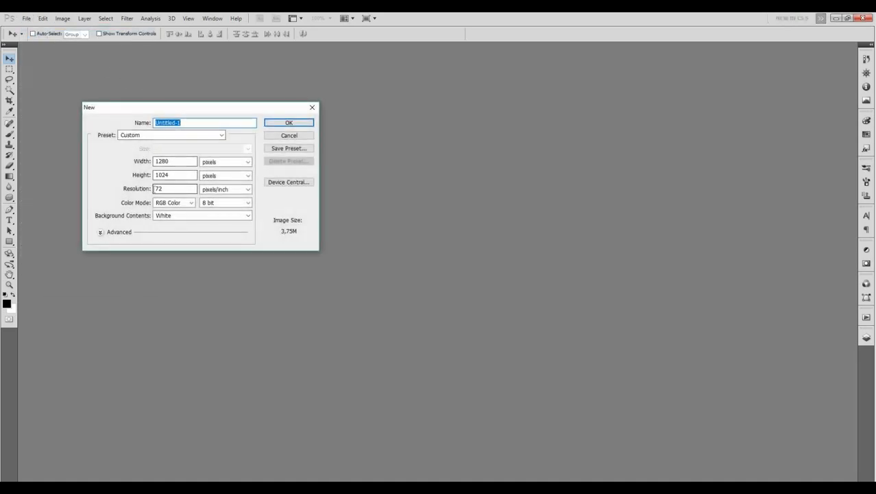
pyautogui.click(145, 191)
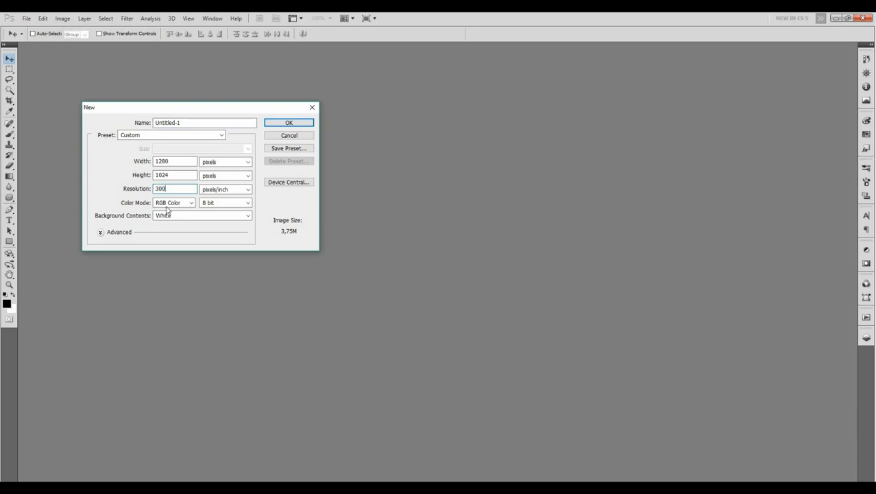
pyautogui.write('300')
pyautogui.click(172, 203)
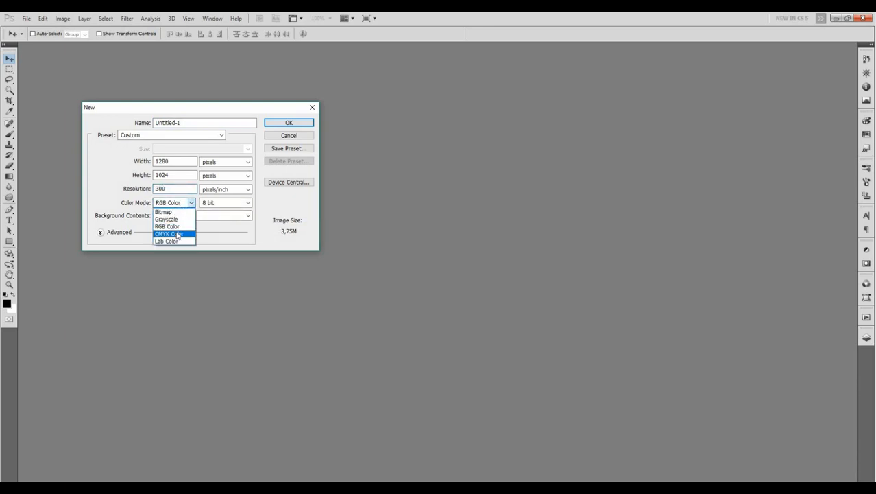
pyautogui.click(177, 235)
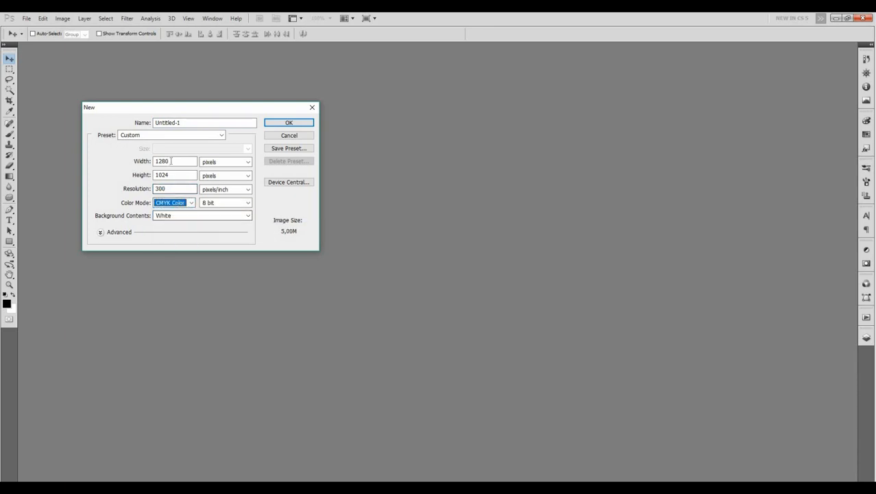
# Step: Set the new document to 2625 pixels wide and 3375 pixels high, create it, and dock its window
pyautogui.click(144, 162)
pyautogui.write('2625')
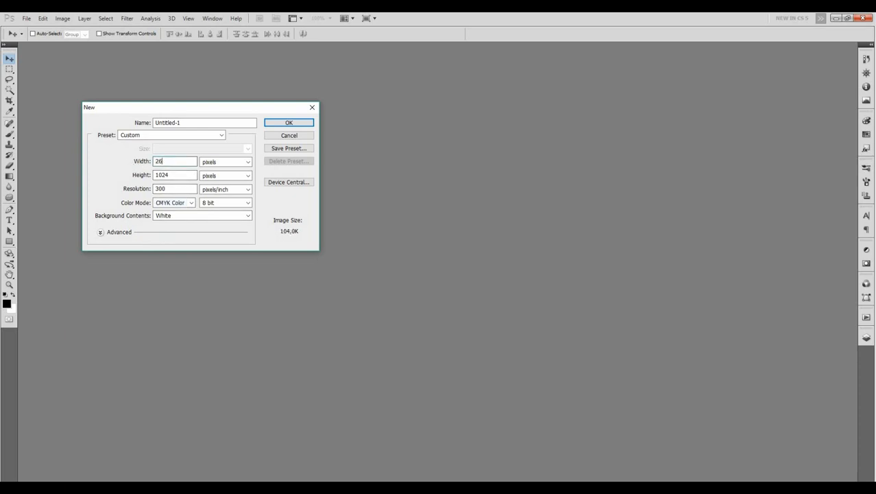
pyautogui.click(153, 178)
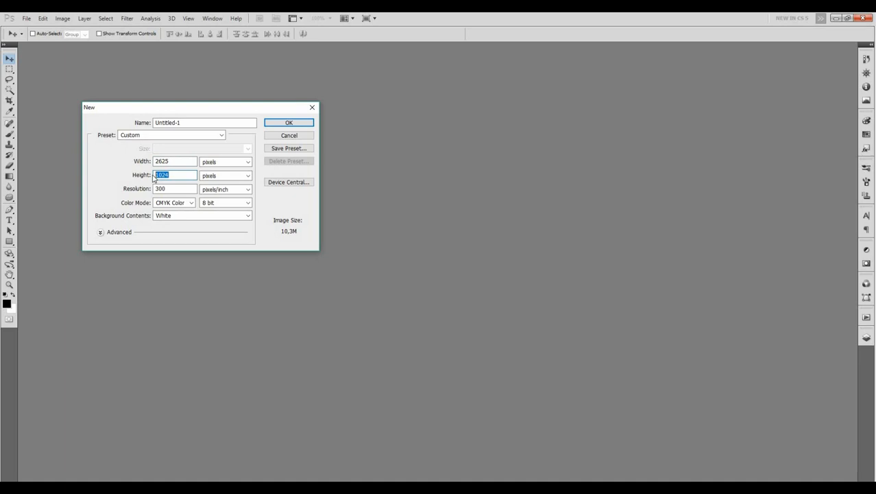
pyautogui.write('3375')
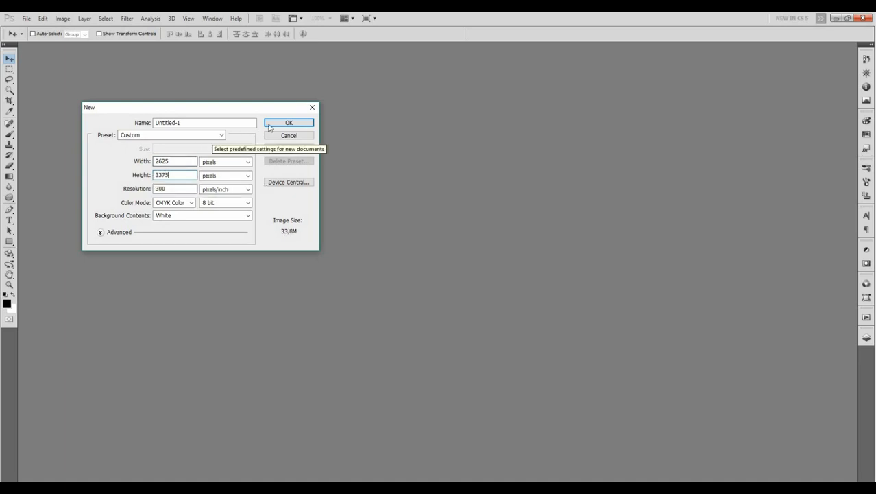
pyautogui.click(271, 124)
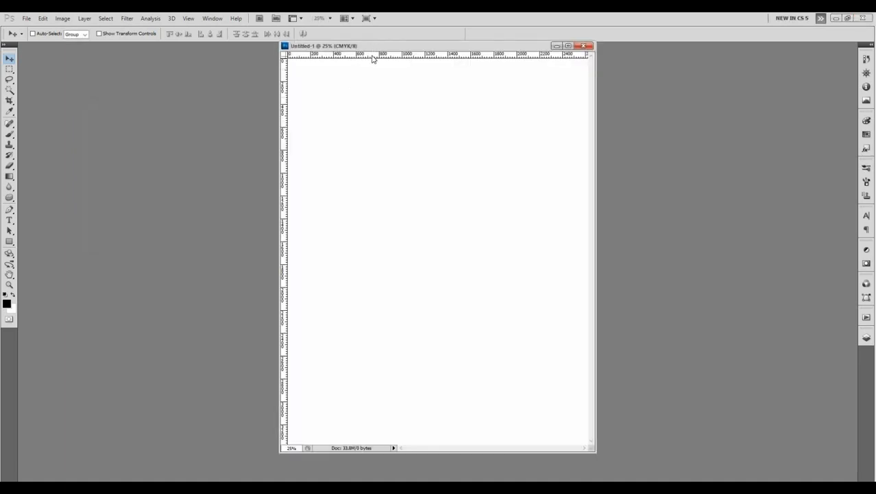
pyautogui.moveTo(373, 46); pyautogui.dragTo(359, 48)
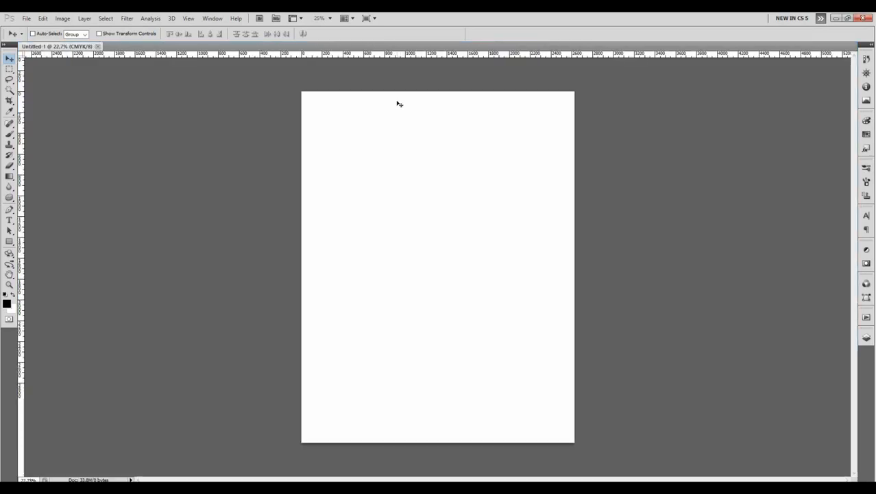
# Step: Add three empty layer groups above the Background layer
pyautogui.click(866, 336)
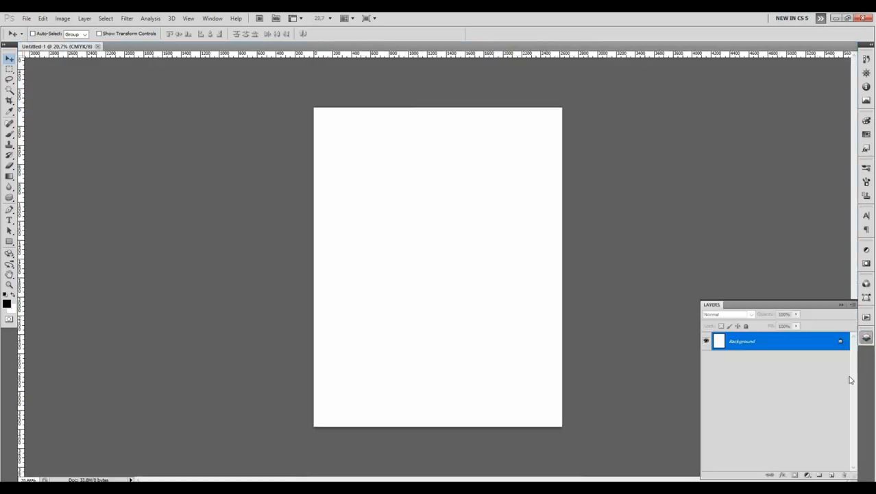
pyautogui.click(820, 474)
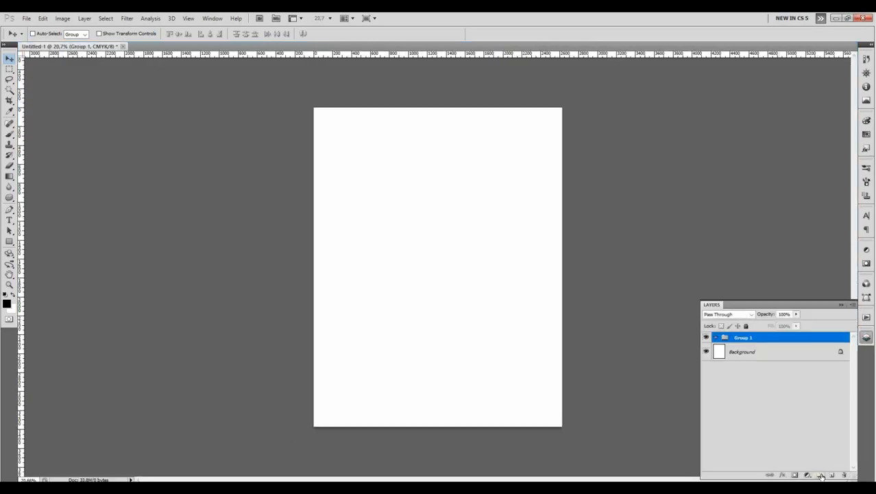
pyautogui.click(820, 474)
pyautogui.click(820, 474)
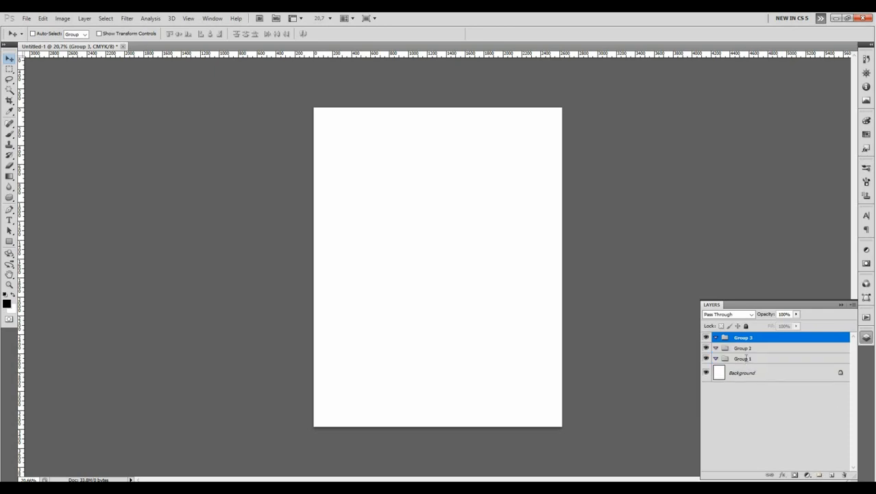
# Step: Rename the lowest layer group, Group 1, as Background
pyautogui.doubleClick(745, 358)
pyautogui.write('bACKG')
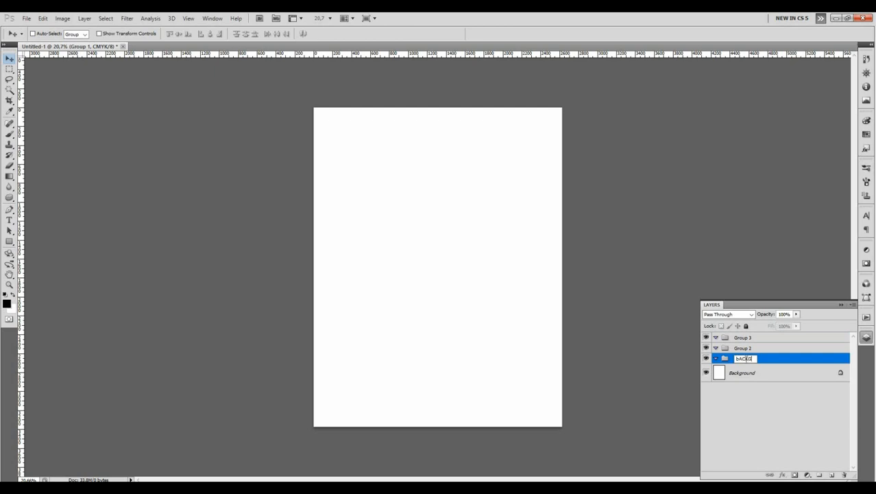
pyautogui.write('RO')
pyautogui.press('BackSpace')
pyautogui.press('BackSpace')
pyautogui.press('BackSpace')
pyautogui.press('BackSpace')
pyautogui.press('BackSpace')
pyautogui.press('BackSpace')
pyautogui.press('BackSpace')
pyautogui.write('Background')
pyautogui.press('Return')
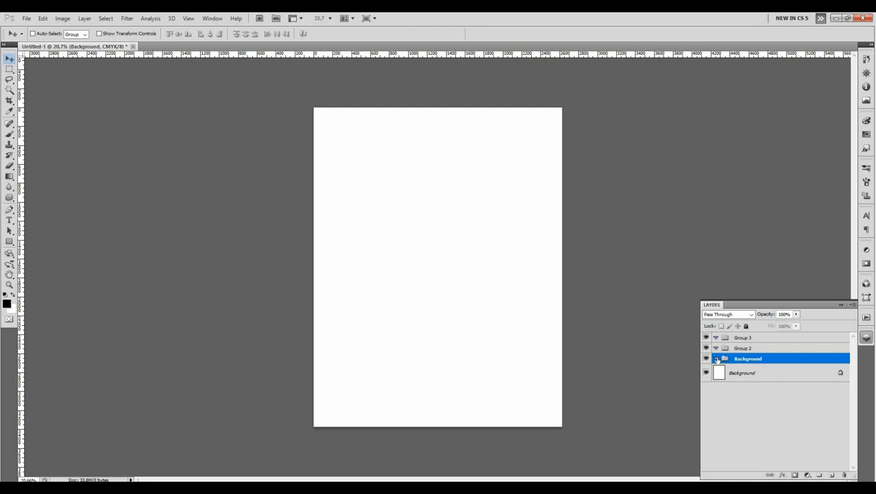
# Step: Rename the middle layer group, Group 2, as Objects
pyautogui.doubleClick(741, 348)
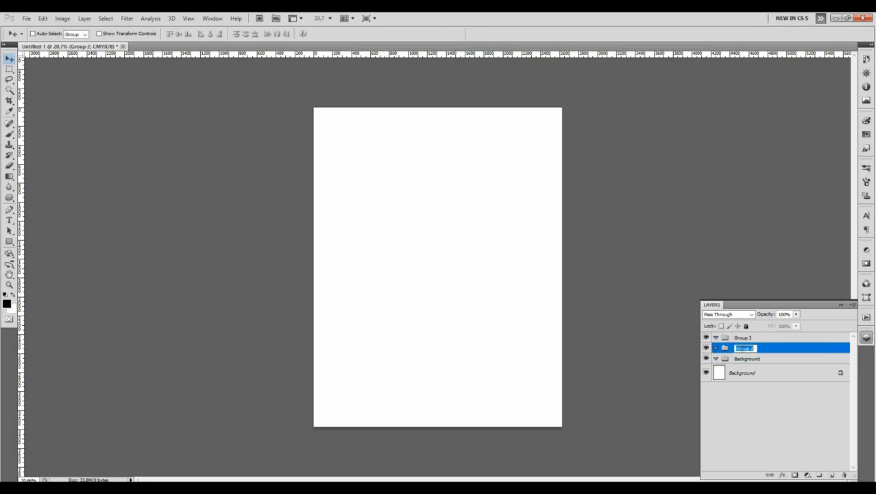
pyautogui.write('Ol')
pyautogui.write('jects')
pyautogui.press('Return')
pyautogui.click(741, 337)
pyautogui.doubleClick(741, 337)
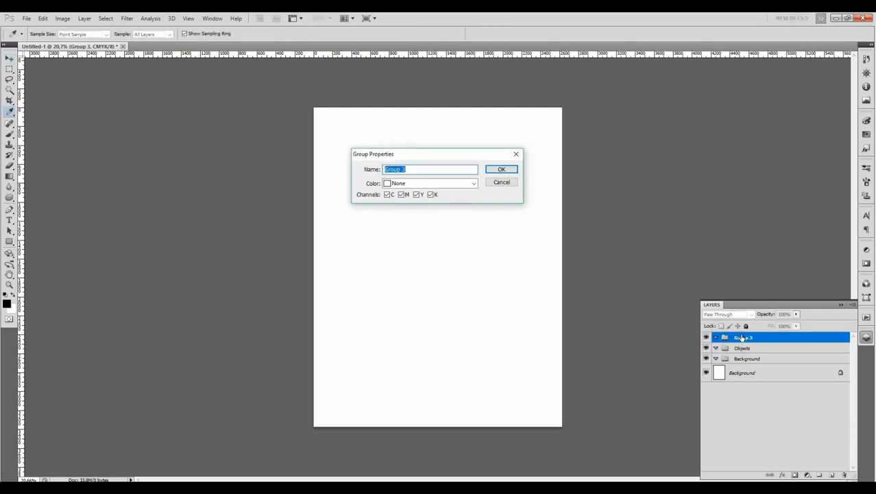
pyautogui.write('T')
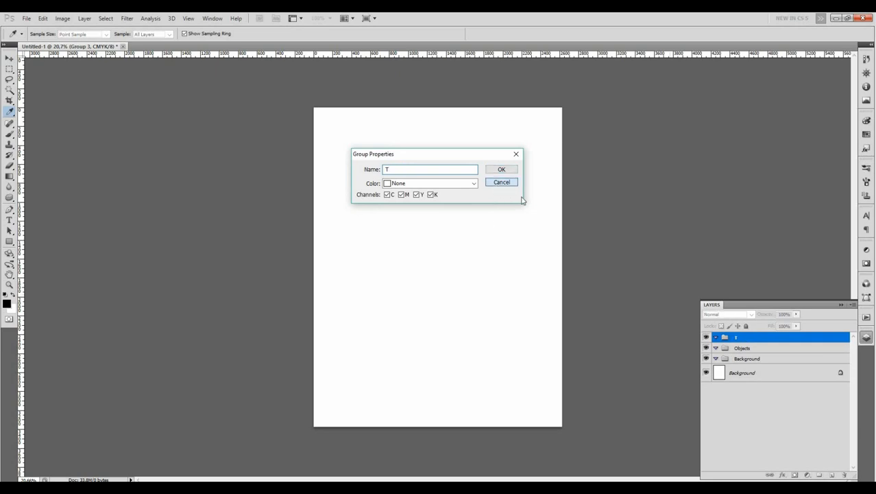
pyautogui.click(501, 182)
# Step: Rename the uppermost layer group, Group 3, as Text
pyautogui.doubleClick(747, 338)
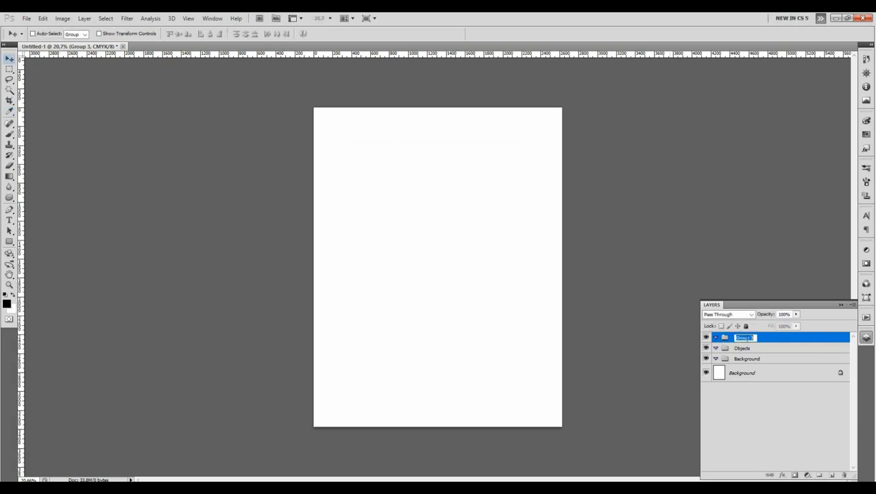
pyautogui.write('Text')
pyautogui.press('Return')
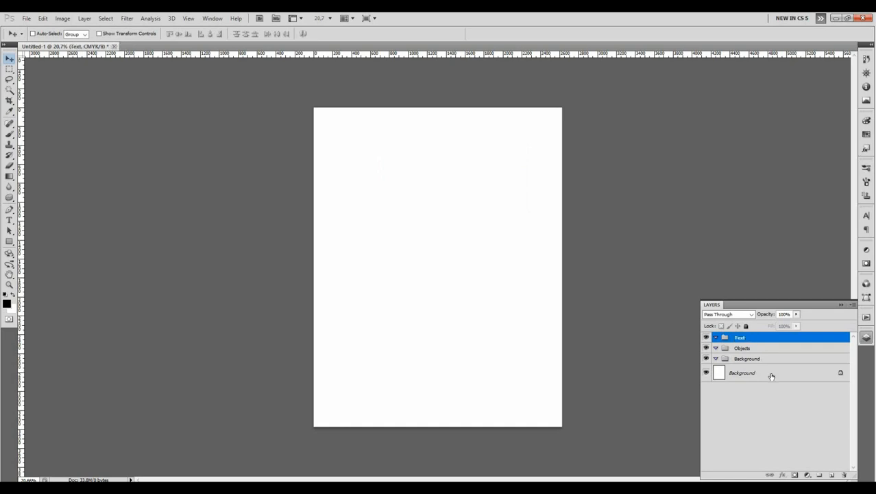
# Step: Add a new layer inside the Background group and fill it with black using the Paint Bucket tool
pyautogui.click(751, 357)
pyautogui.click(830, 475)
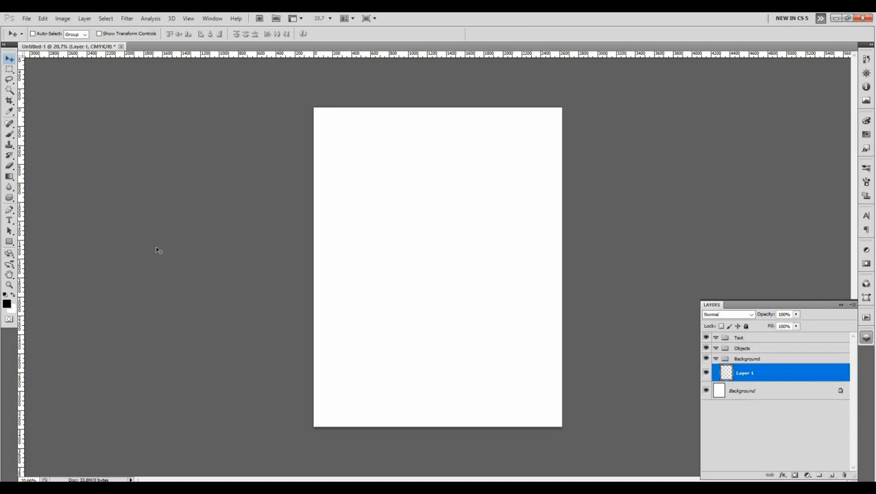
pyautogui.moveTo(9, 176); pyautogui.dragTo(42, 185)
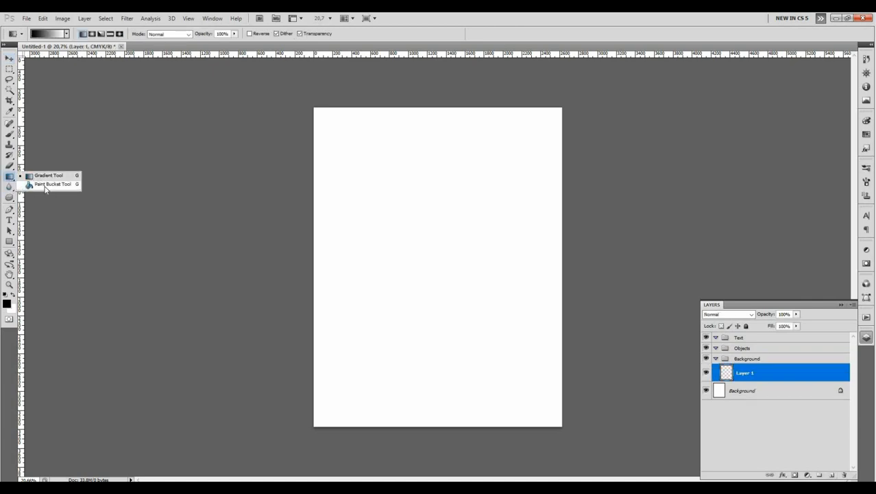
pyautogui.click(43, 185)
pyautogui.click(406, 231)
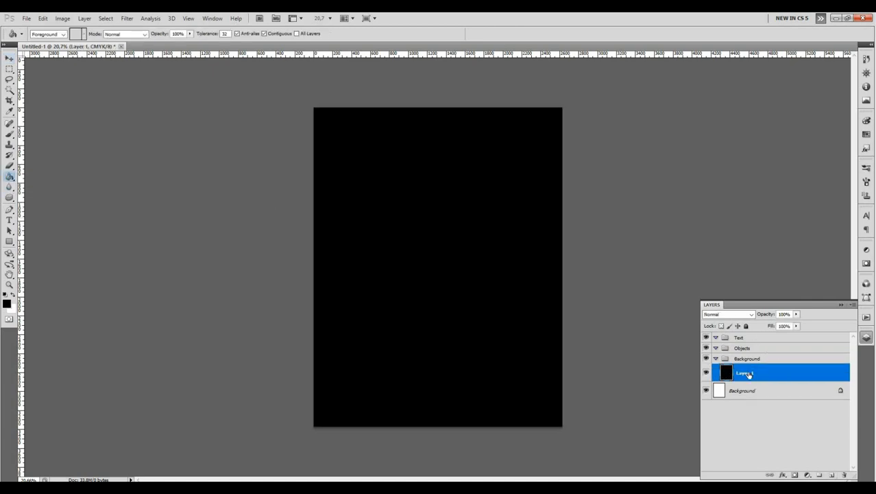
# Step: Rename the black layer as BG and switch to the Move tool
pyautogui.doubleClick(745, 372)
pyautogui.write('Bl')
pyautogui.press('Return')
pyautogui.click(9, 59)
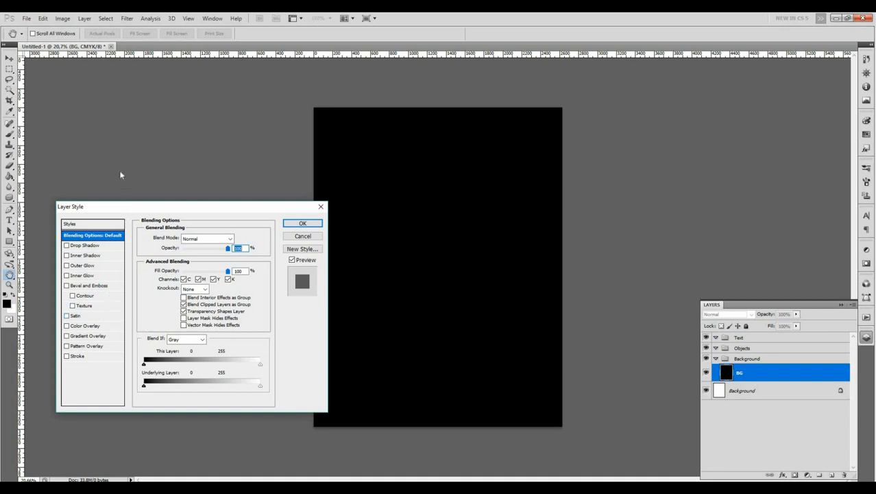
# Step: Add a Gradient Overlay effect to the BG layer and set its style to Radial
pyautogui.moveTo(128, 207); pyautogui.dragTo(113, 157)
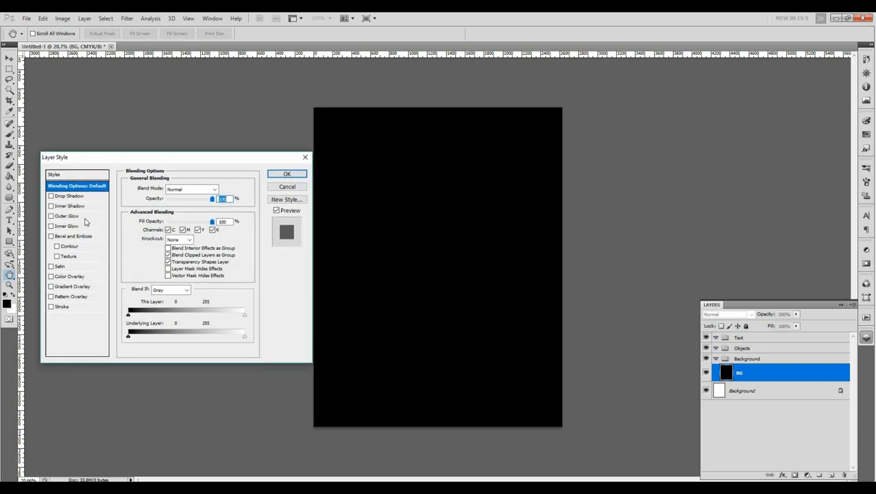
pyautogui.click(91, 287)
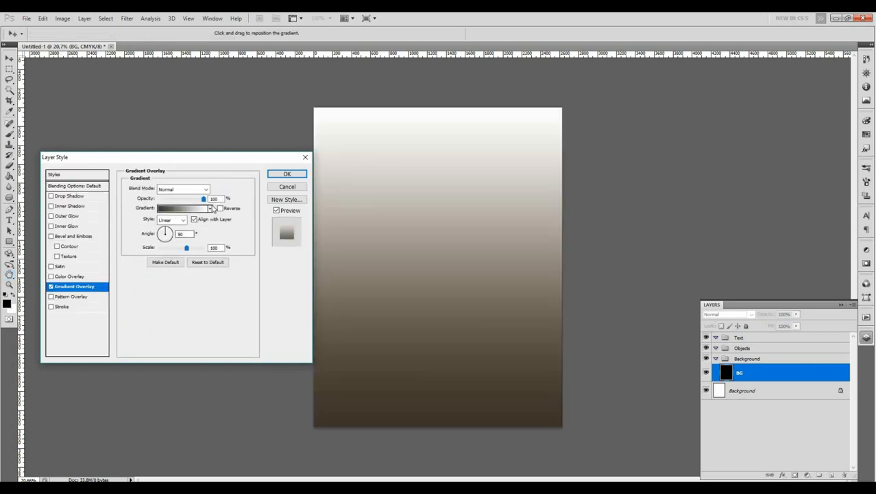
pyautogui.click(182, 221)
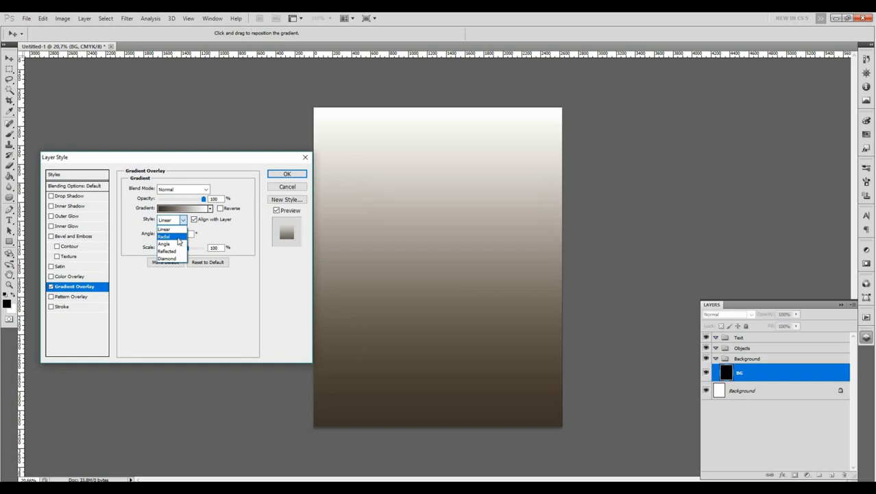
pyautogui.click(177, 238)
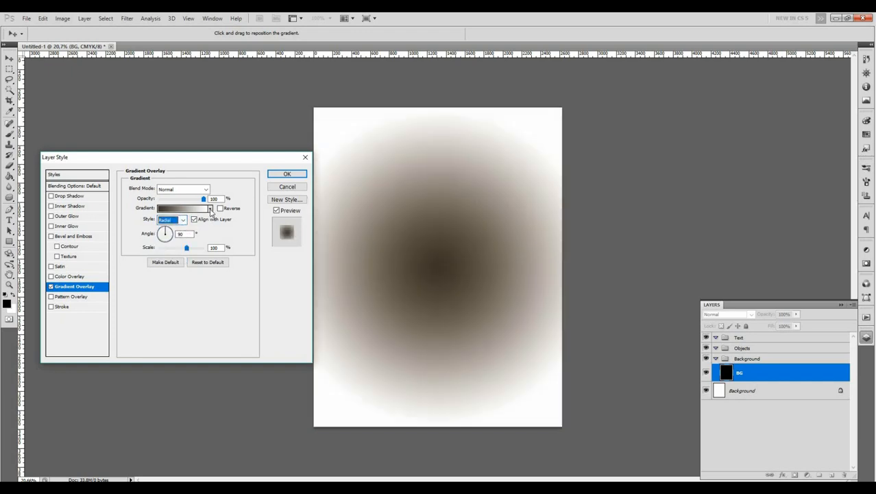
# Step: Choose the red-orange to dark red gradient preset for the overlay, reduce its scale slightly, and apply the layer style
pyautogui.click(210, 209)
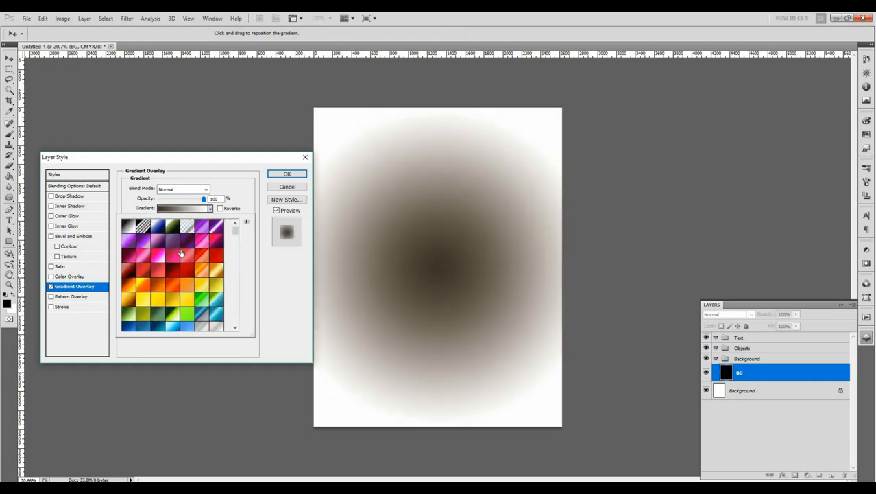
pyautogui.click(146, 272)
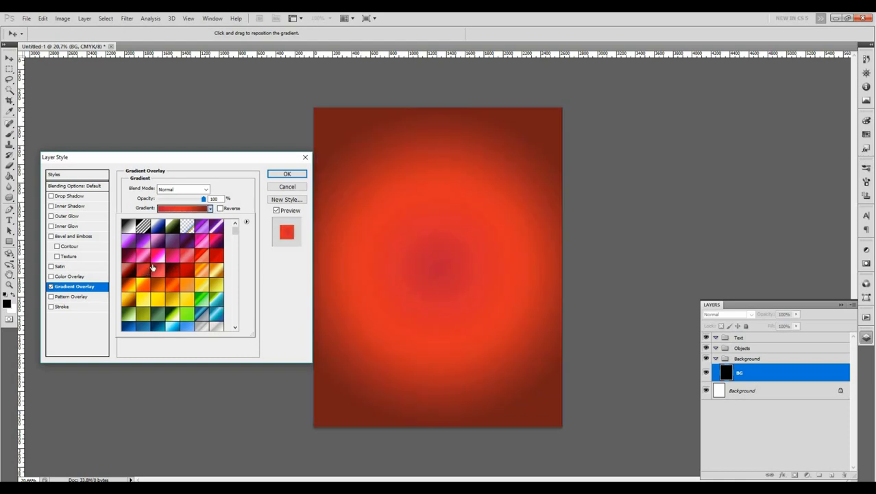
pyautogui.click(243, 191)
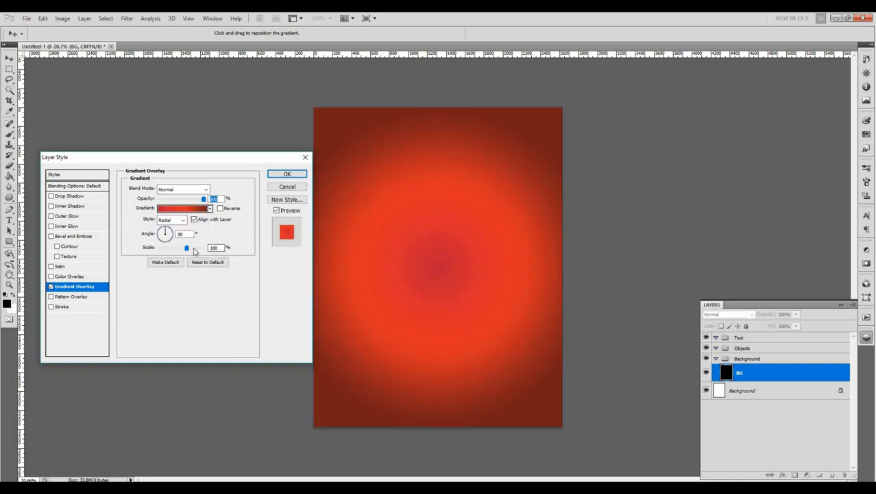
pyautogui.moveTo(187, 249); pyautogui.dragTo(184, 248)
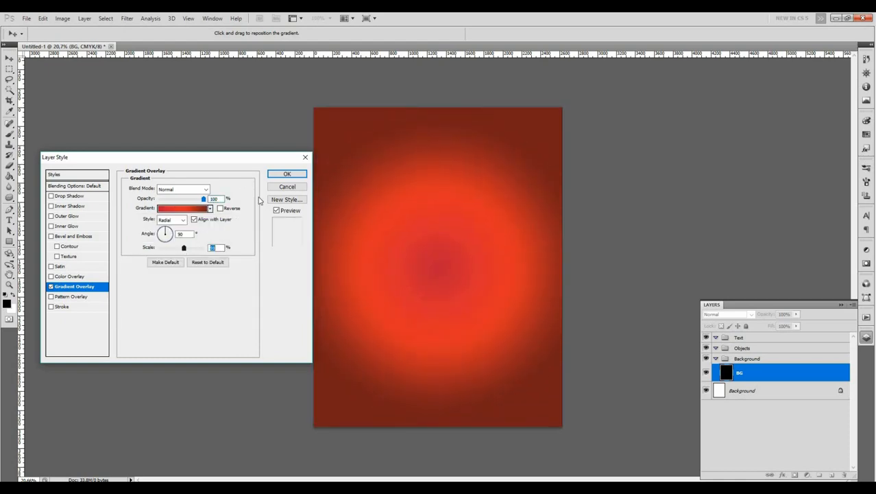
pyautogui.click(281, 175)
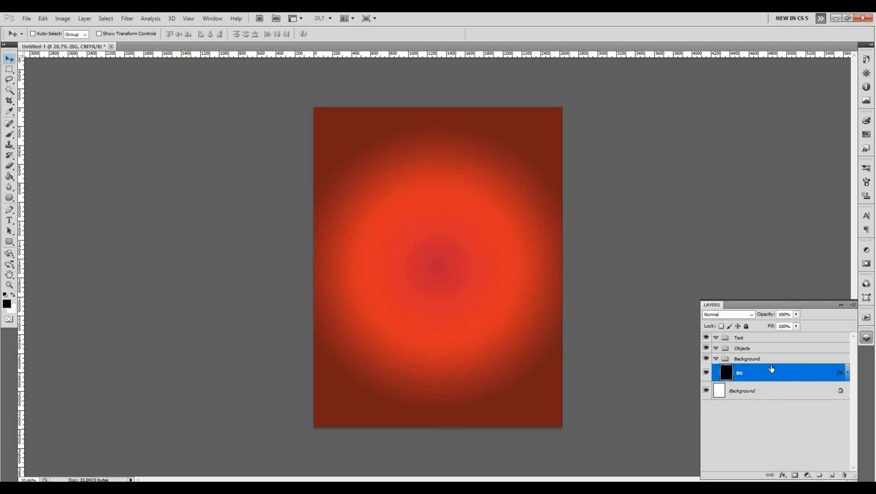
# Step: Collapse the Background group, place the heart image across the flyer's lower part, and move its layer into the Objects group
pyautogui.click(716, 360)
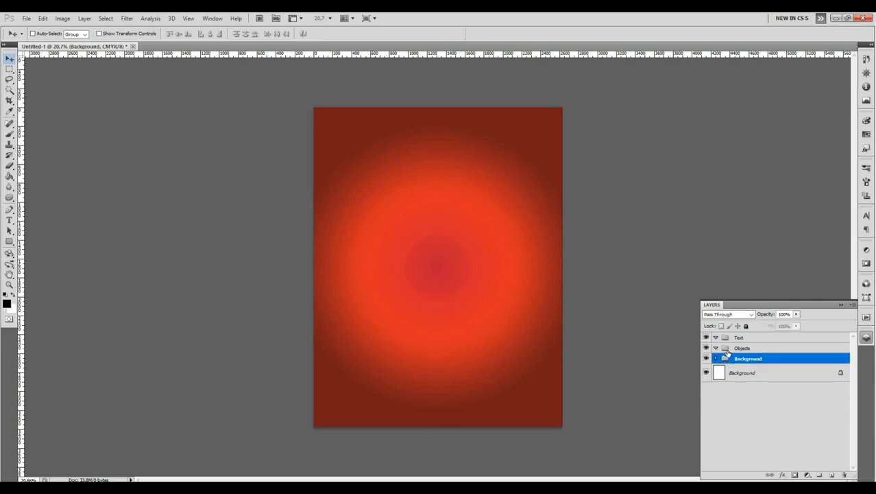
pyautogui.click(732, 350)
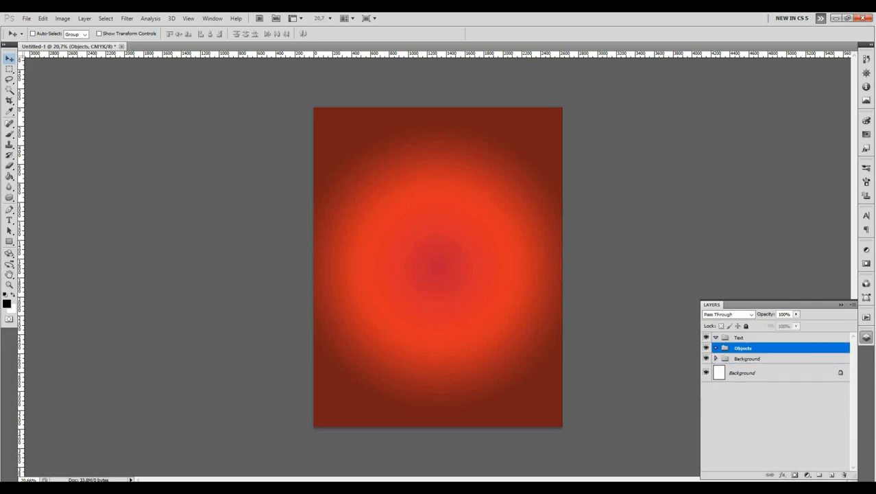
pyautogui.hotkey('alt', 'Tab')
pyautogui.moveTo(505, 143); pyautogui.dragTo(372, 142)
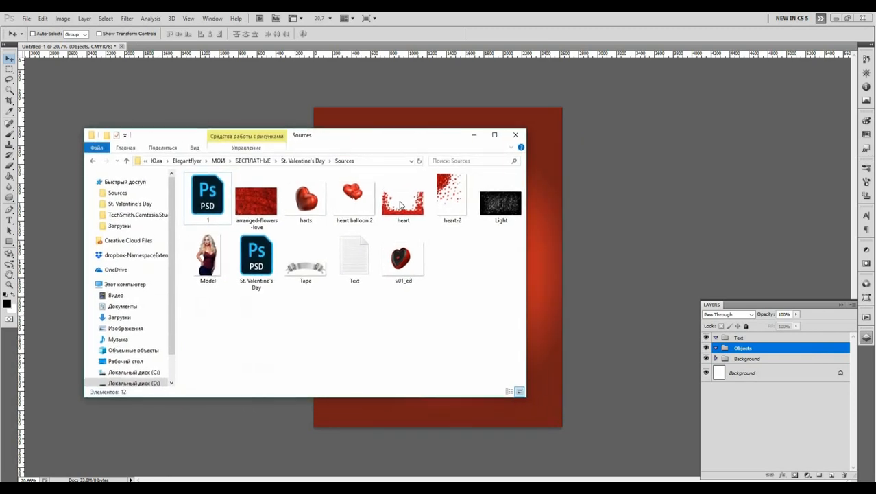
pyautogui.moveTo(402, 205); pyautogui.dragTo(540, 334)
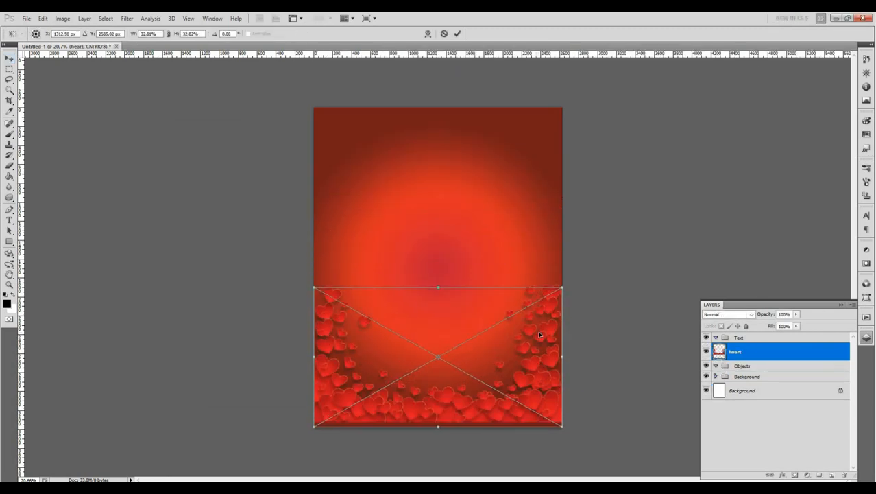
pyautogui.press('Return')
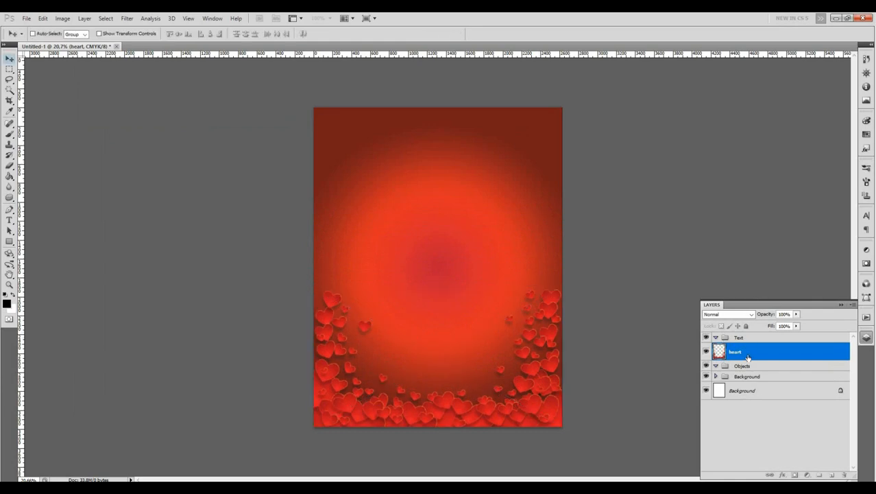
pyautogui.moveTo(745, 360); pyautogui.dragTo(745, 369)
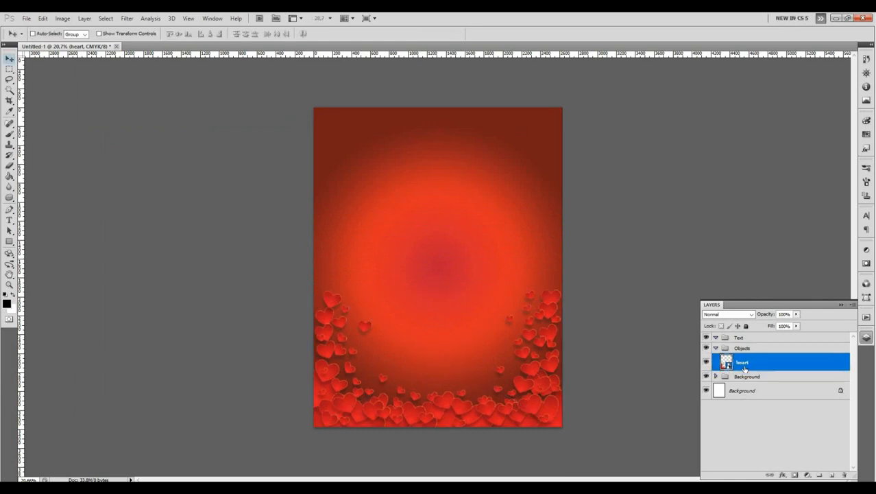
# Step: Try several blend modes on the heart layer and set it to Pin Light
pyautogui.click(728, 314)
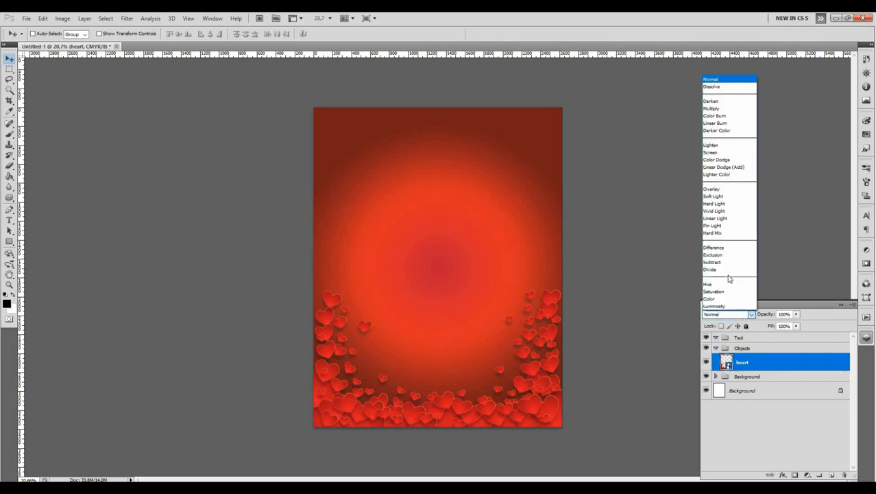
pyautogui.click(723, 269)
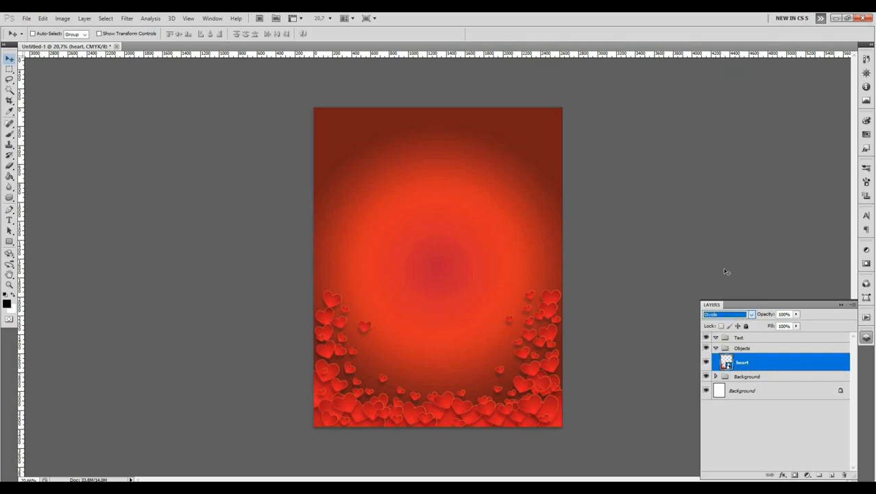
pyautogui.click(727, 315)
pyautogui.click(726, 315)
pyautogui.press('Up')
pyautogui.press('Up')
pyautogui.press('Up')
pyautogui.press('Up')
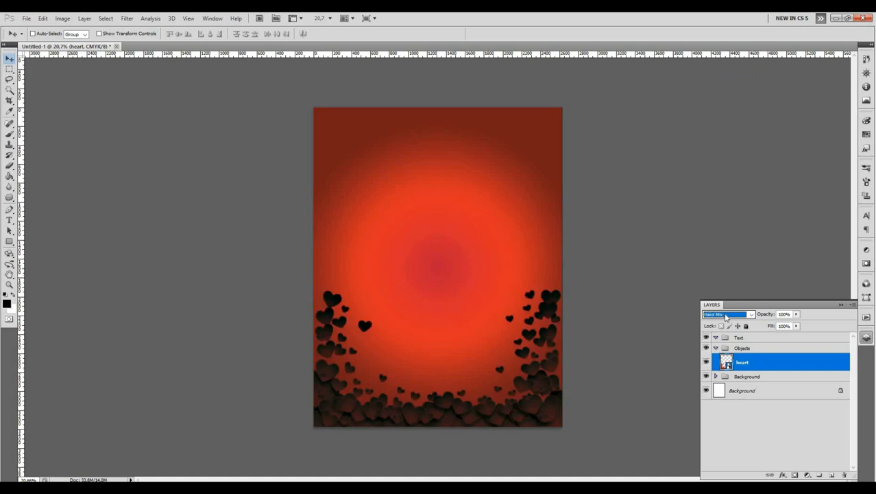
pyautogui.press('Up')
pyautogui.press('Up')
pyautogui.press('Down')
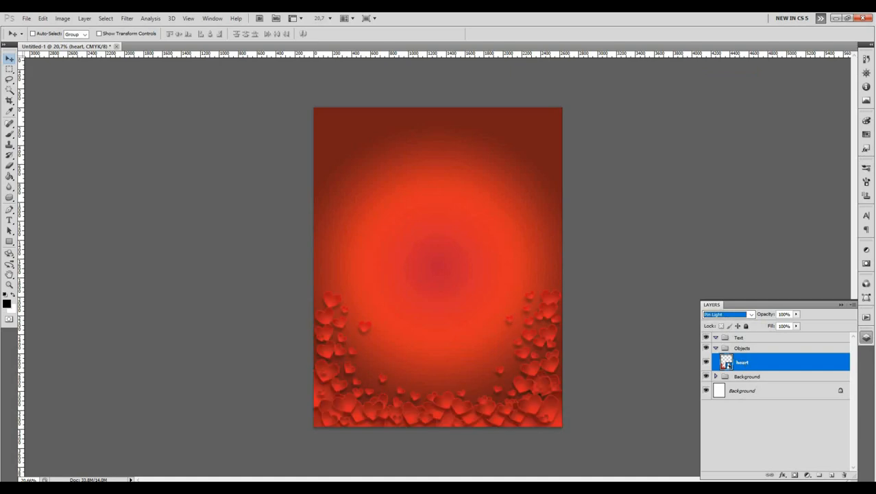
# Step: Place the heart-2 image from the Sources folder and scale it to about 25% in the flyer's upper-left corner
pyautogui.hotkey('alt', 'Tab')
pyautogui.moveTo(446, 197); pyautogui.dragTo(550, 251)
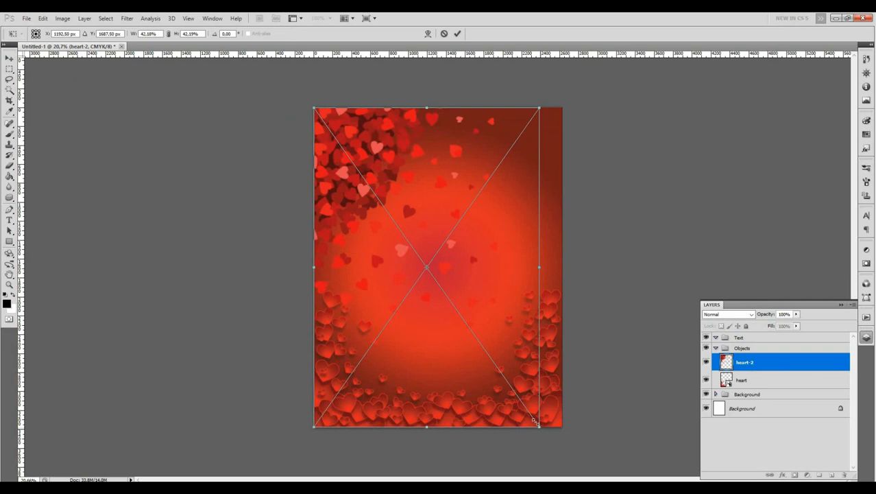
pyautogui.moveTo(535, 420); pyautogui.dragTo(449, 299)
pyautogui.press('Return')
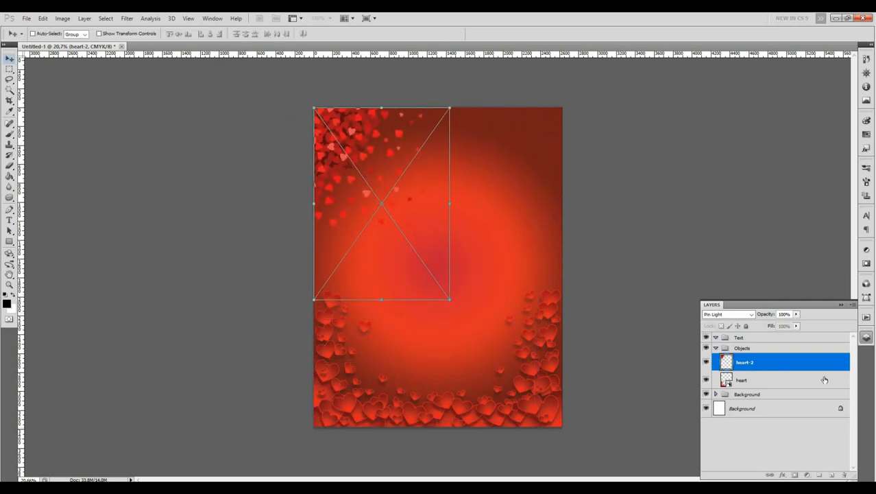
# Step: Duplicate the heart-2 layer and rename the copy as heart-3
pyautogui.moveTo(809, 366); pyautogui.dragTo(831, 474)
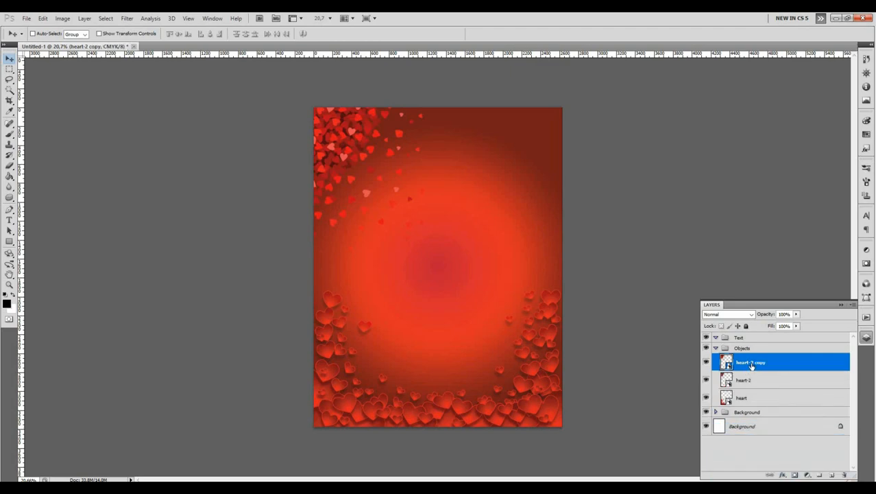
pyautogui.doubleClick(791, 369)
pyautogui.write('3')
pyautogui.press('Return')
# Step: Flip the heart-3 layer horizontally and move it to the flyer's upper-right corner
pyautogui.click(43, 18)
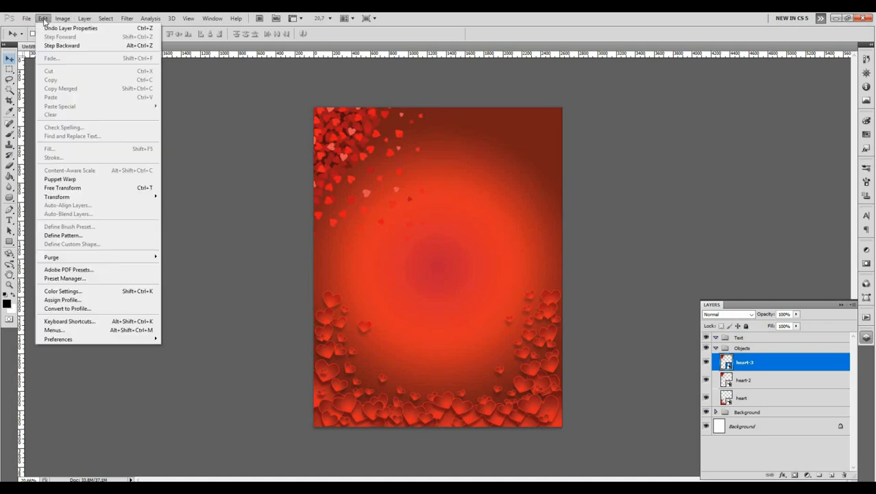
pyautogui.moveTo(148, 199)
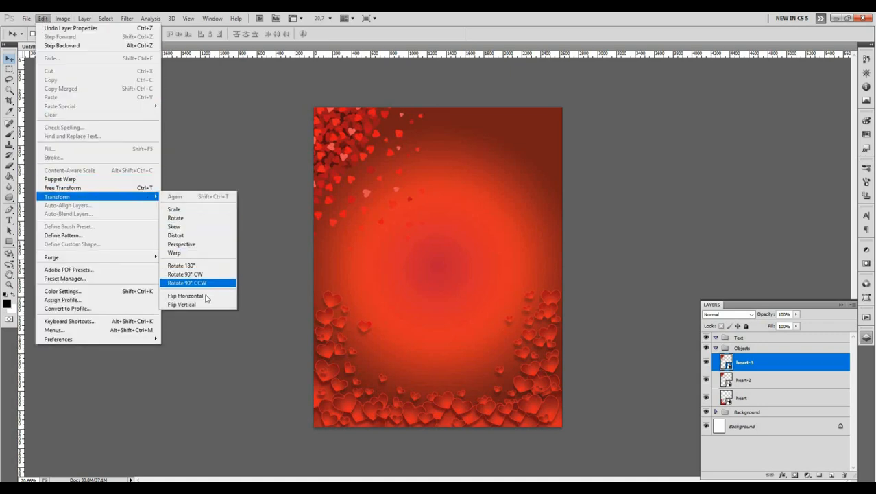
pyautogui.click(206, 296)
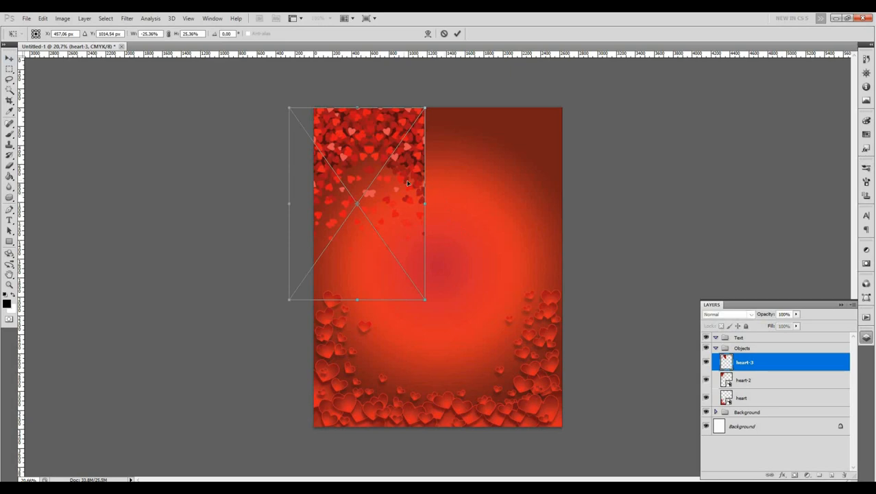
pyautogui.moveTo(407, 182); pyautogui.dragTo(540, 196)
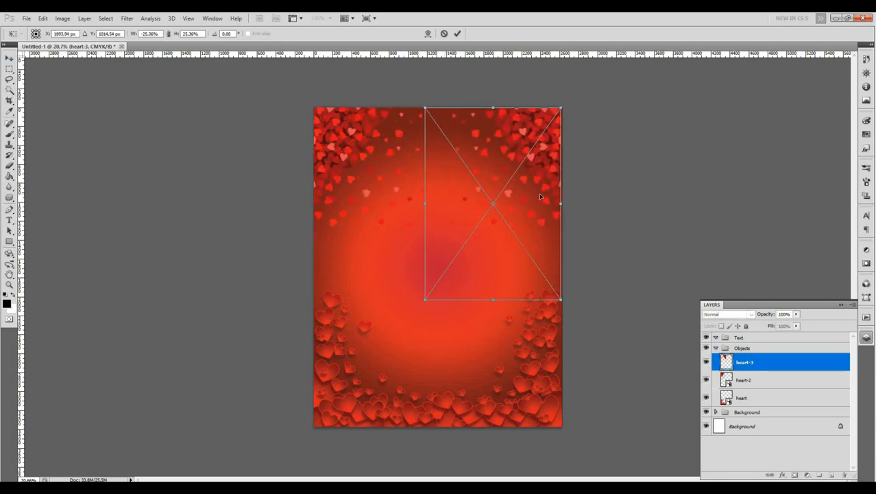
pyautogui.press('Return')
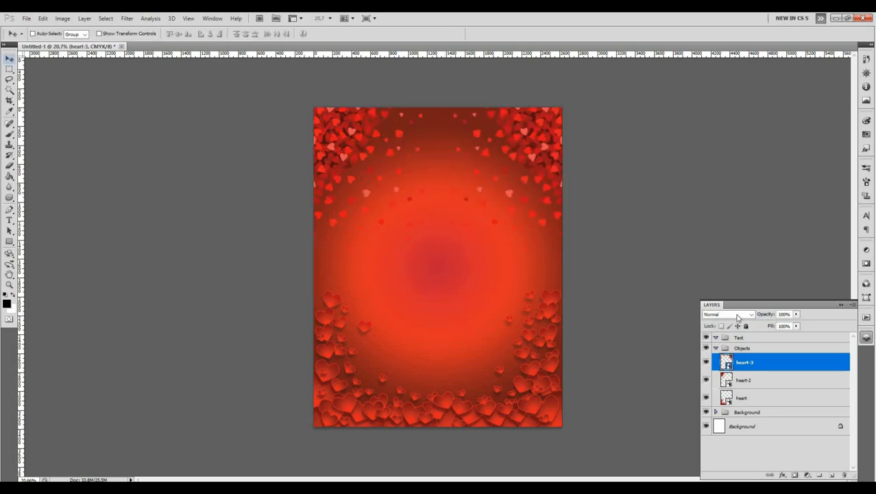
# Step: Set the blend mode of the heart-3 and heart-2 layers to Soft Light
pyautogui.click(738, 314)
pyautogui.click(715, 200)
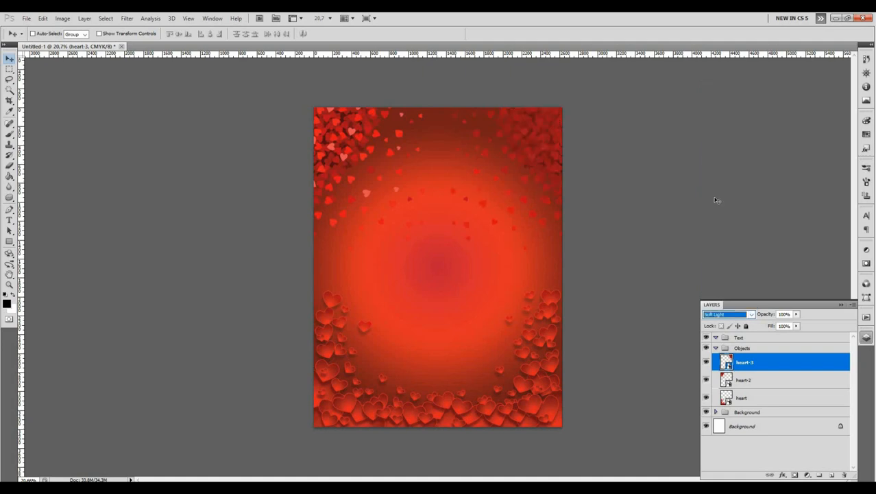
pyautogui.click(744, 376)
pyautogui.click(730, 314)
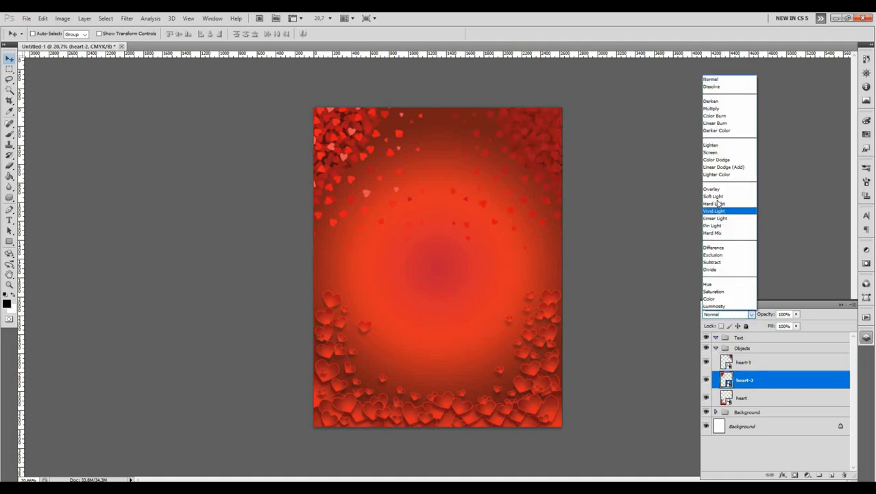
pyautogui.click(715, 197)
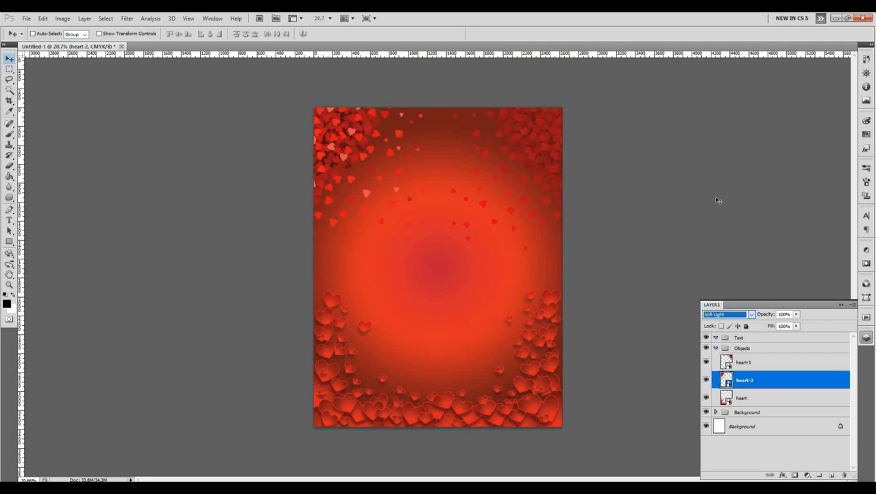
# Step: Place the Model image above the heart-3 layer, scale it to about 49%, and centre it on the flyer
pyautogui.click(747, 363)
pyautogui.hotkey('alt', 'Tab')
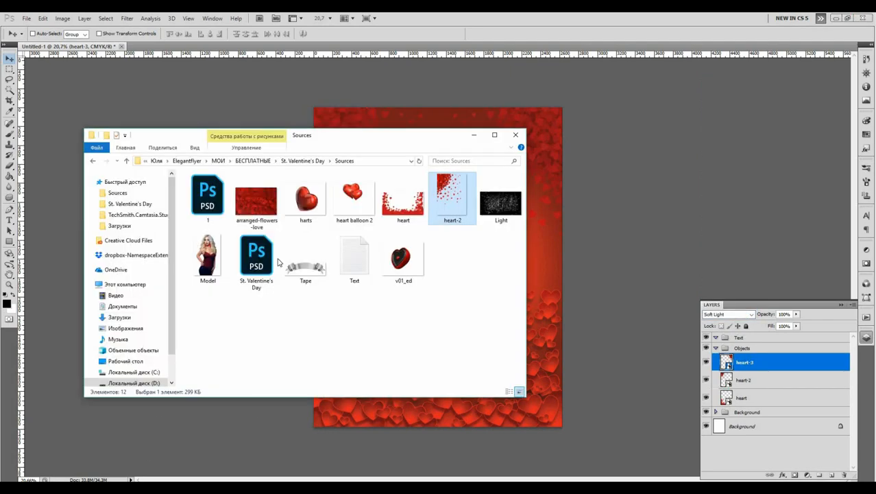
pyautogui.moveTo(201, 254); pyautogui.dragTo(553, 282)
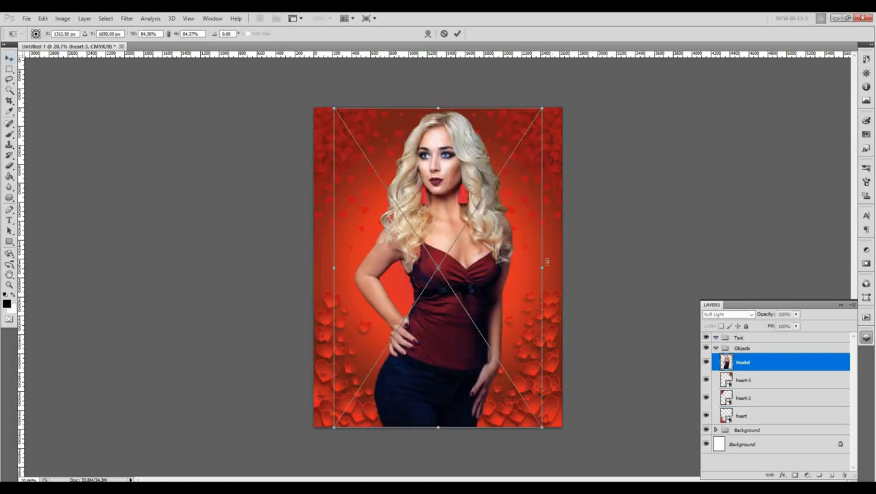
pyautogui.moveTo(535, 120); pyautogui.dragTo(430, 281)
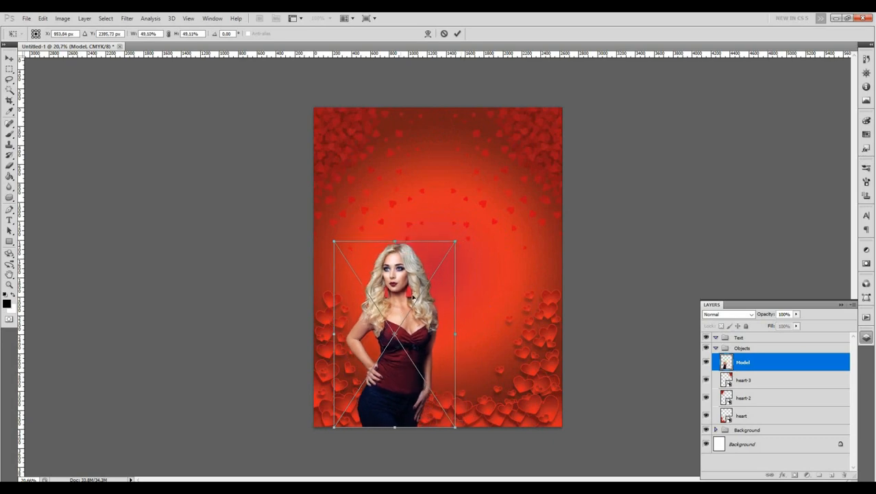
pyautogui.moveTo(400, 320); pyautogui.dragTo(444, 250)
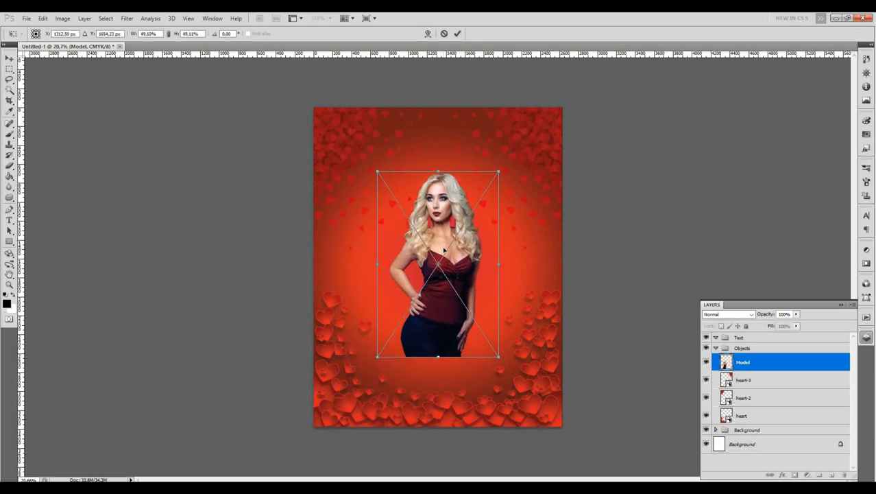
pyautogui.press('Return')
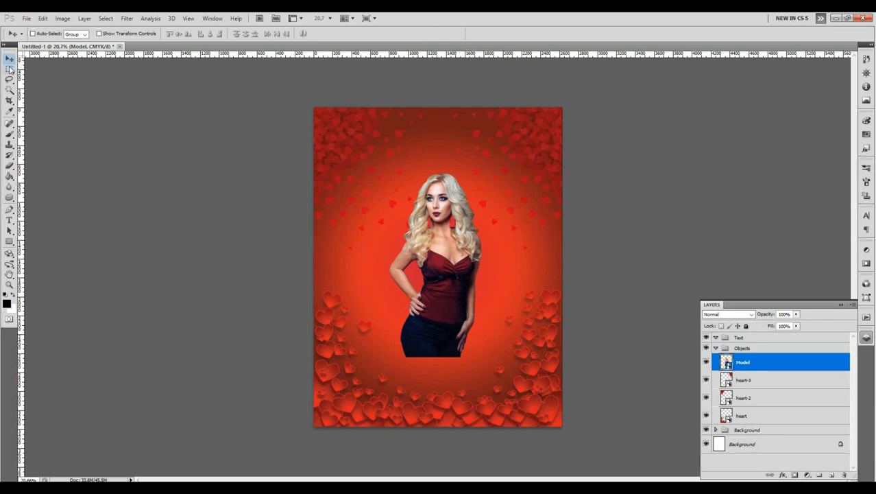
# Step: Add a vertical guide at the flyer's horizontal centre using a full-width rectangular selection's transform centre, and deselect
pyautogui.click(9, 69)
pyautogui.moveTo(323, 145); pyautogui.dragTo(564, 301)
pyautogui.rightClick(512, 204)
pyautogui.click(559, 320)
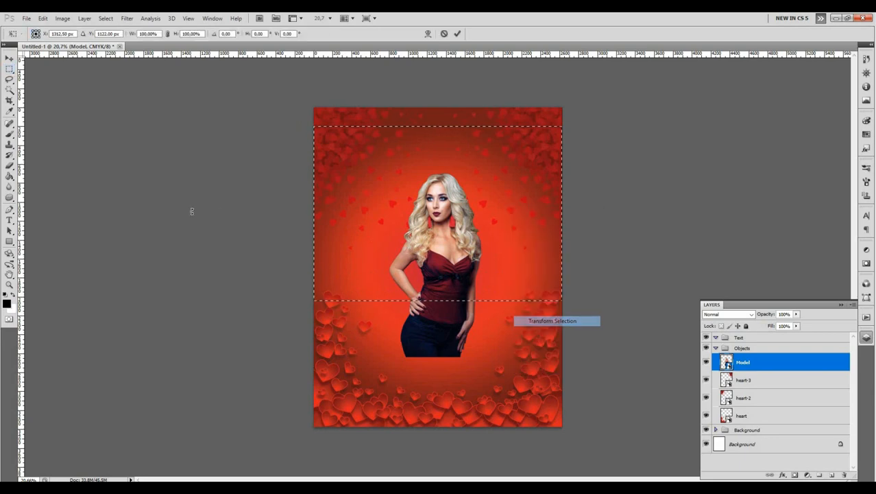
pyautogui.moveTo(393, 250); pyautogui.dragTo(438, 255)
pyautogui.press('Return')
pyautogui.hotkey('ctrl', 'd')
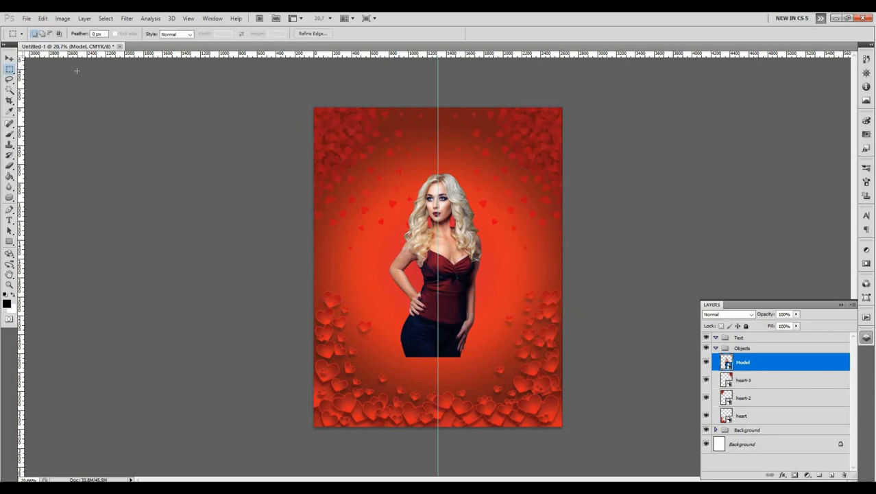
# Step: Check the Model layer's horizontal centring against the guide with Free Transform
pyautogui.click(9, 59)
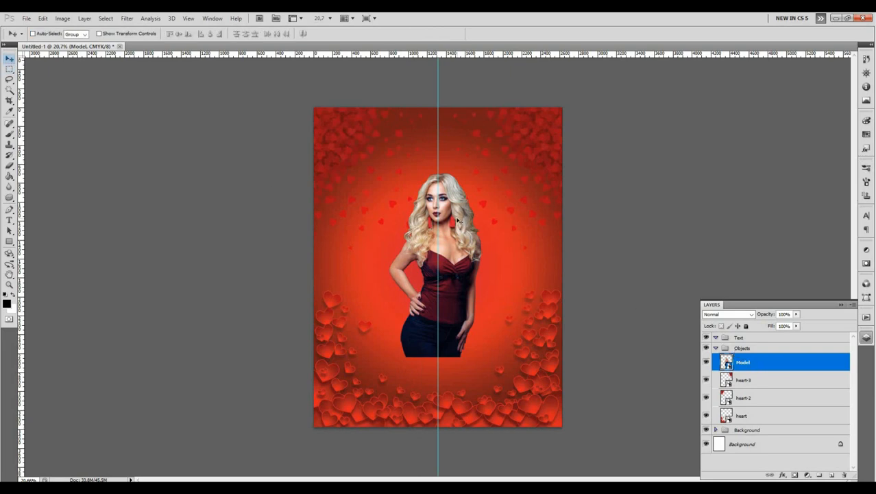
pyautogui.hotkey('ctrl', 't')
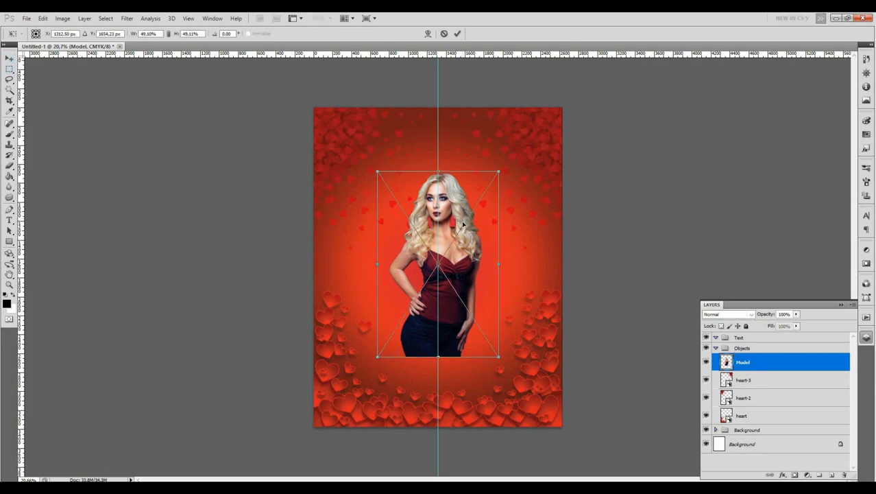
pyautogui.press('Return')
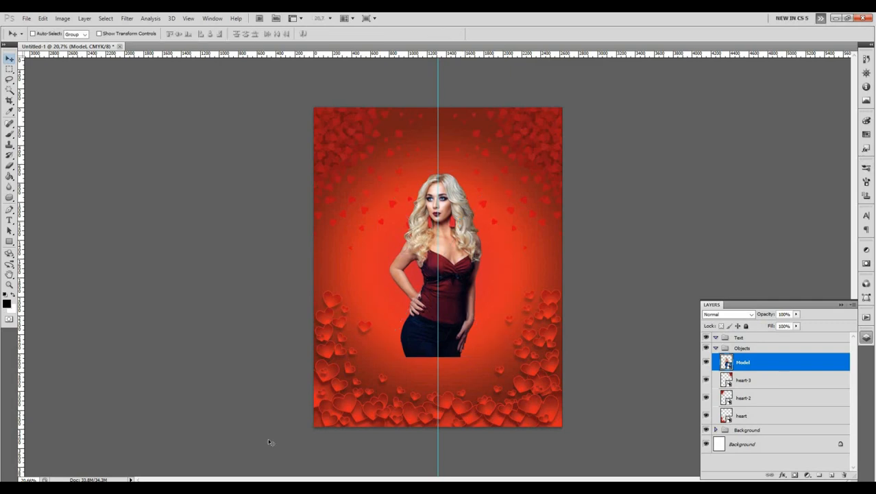
# Step: Place the v01_ed heart box above the Model layer, scale it to about 9%, and rotate it beside the model's hip on the flyer's left half
pyautogui.hotkey('alt', 'Tab')
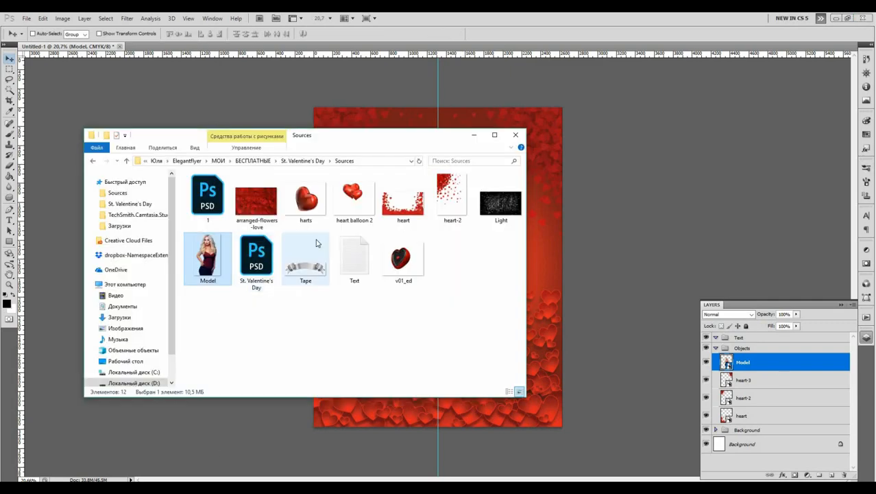
pyautogui.moveTo(401, 263); pyautogui.dragTo(512, 289)
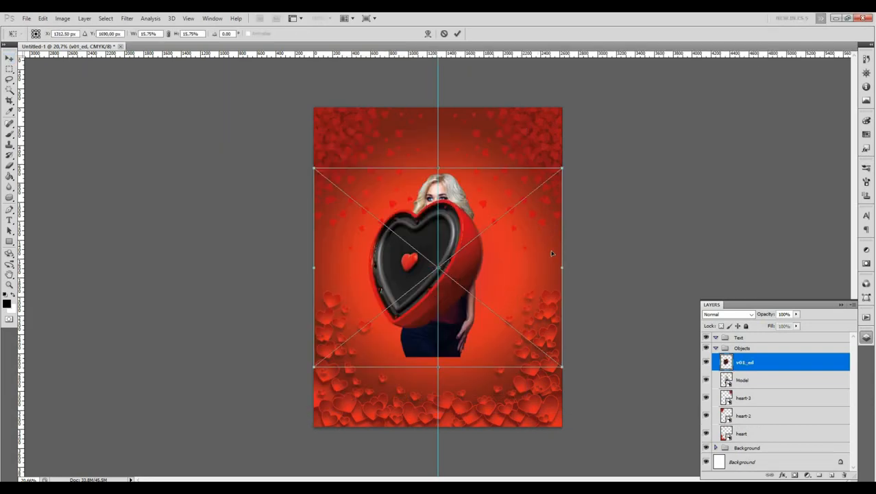
pyautogui.moveTo(548, 185); pyautogui.dragTo(467, 271)
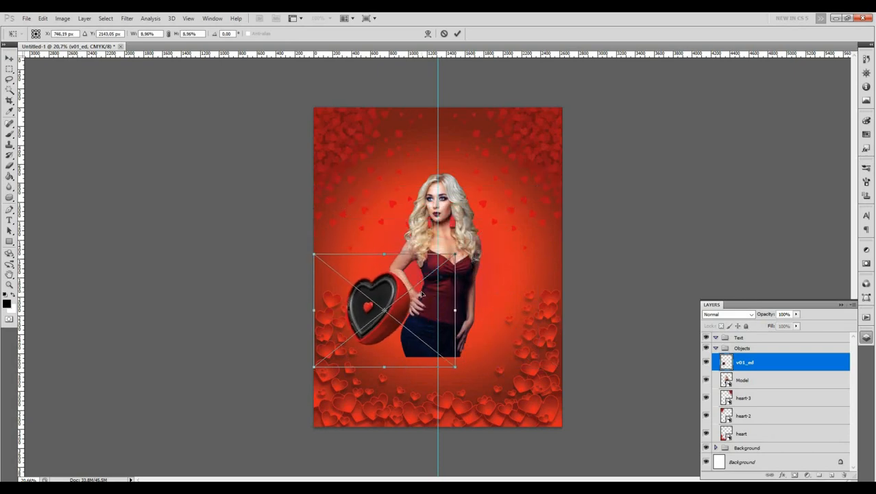
pyautogui.moveTo(422, 294); pyautogui.dragTo(425, 291)
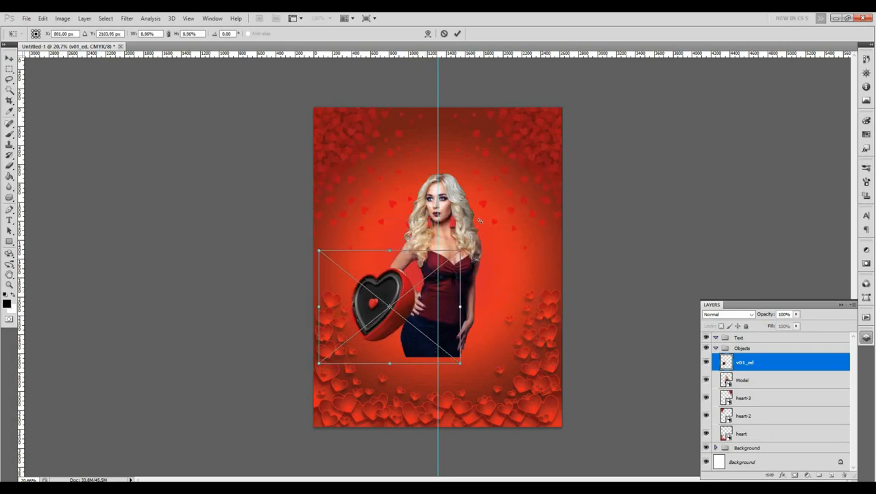
pyautogui.moveTo(478, 246); pyautogui.dragTo(308, 329)
pyautogui.press('Return')
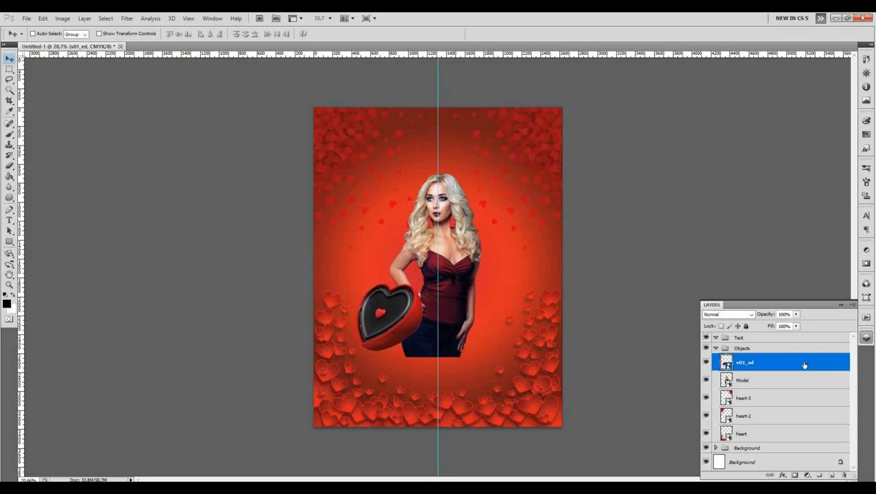
# Step: Duplicate the v01_ed layer, flip the copy horizontally, and move it to the opposite side of the model at the same height
pyautogui.moveTo(802, 364); pyautogui.dragTo(830, 475)
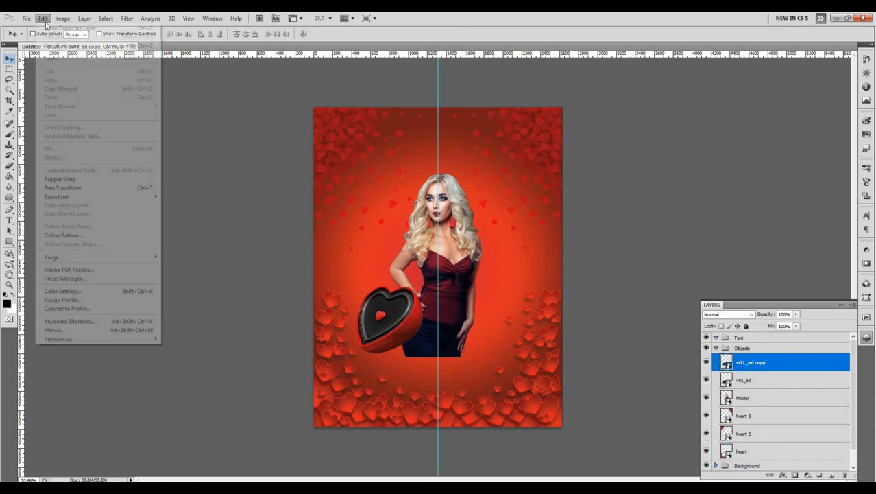
pyautogui.click(42, 18)
pyautogui.moveTo(135, 197)
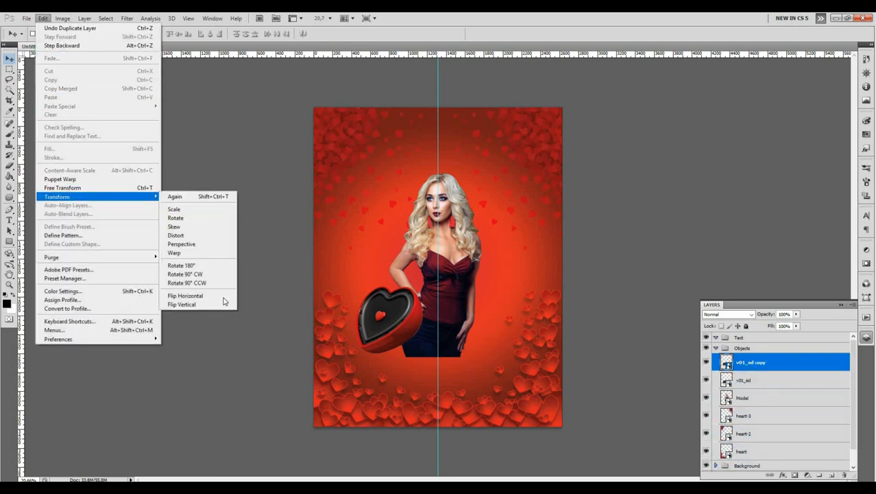
pyautogui.click(223, 295)
pyautogui.hotkey('ctrl', 't')
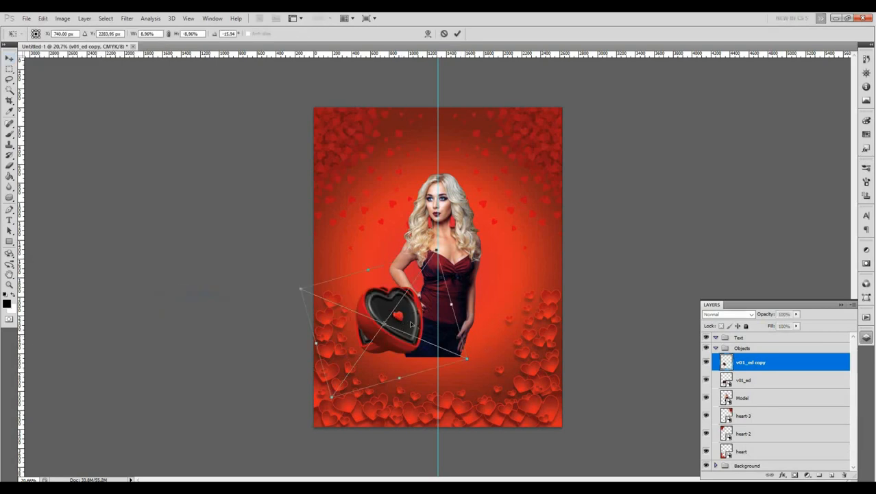
pyautogui.moveTo(399, 329); pyautogui.dragTo(504, 330)
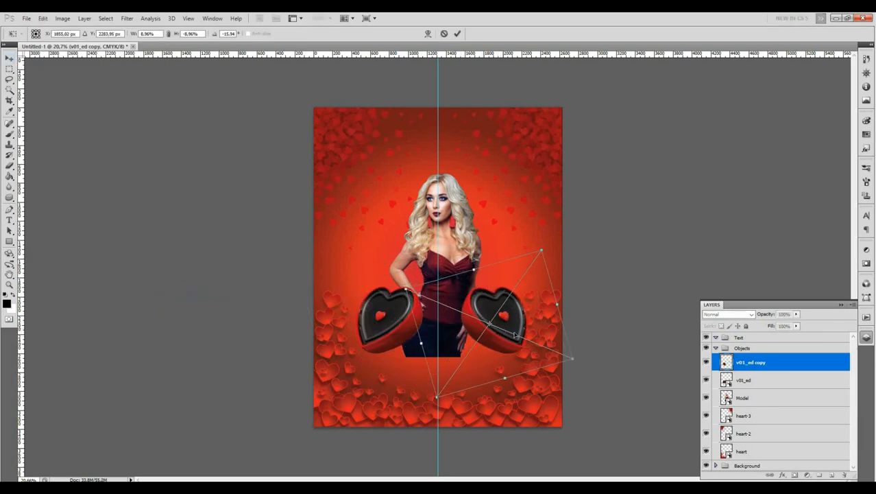
pyautogui.press('Return')
# Step: Select both v01_ed heart box layers and nudge them left together until their transform centre sits on the vertical guide
pyautogui.keyDown('shift'); pyautogui.click(752, 380); pyautogui.keyUp('shift')
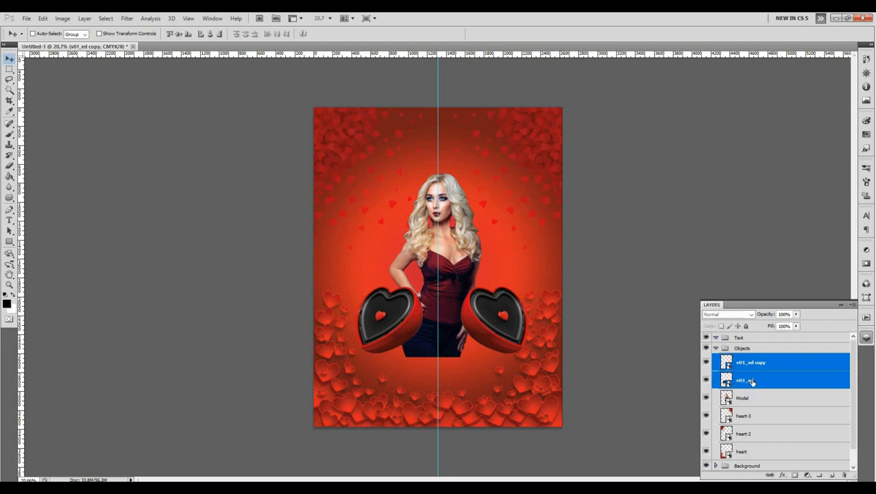
pyautogui.hotkey('ctrl', 't')
pyautogui.moveTo(502, 321); pyautogui.dragTo(501, 319)
pyautogui.press('Left')
pyautogui.press('Left')
pyautogui.press('Left')
pyautogui.press('Left')
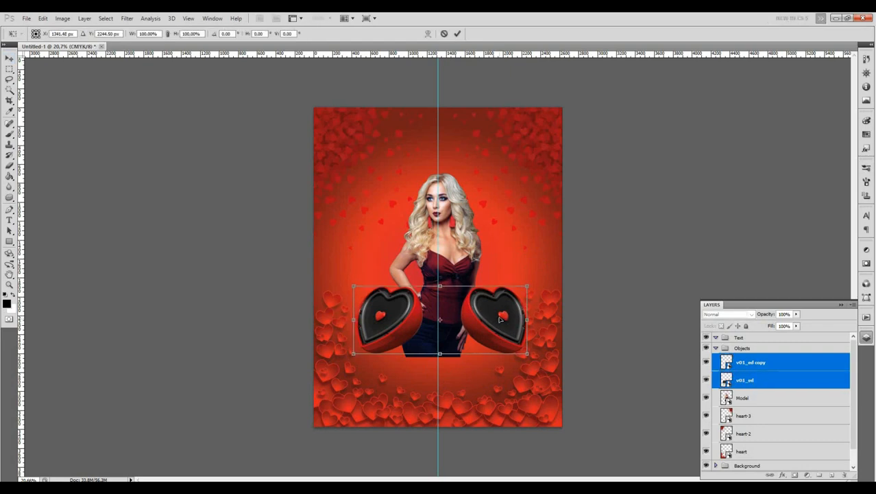
pyautogui.press('Left')
pyautogui.press('Left')
pyautogui.press('Left')
pyautogui.press('Left')
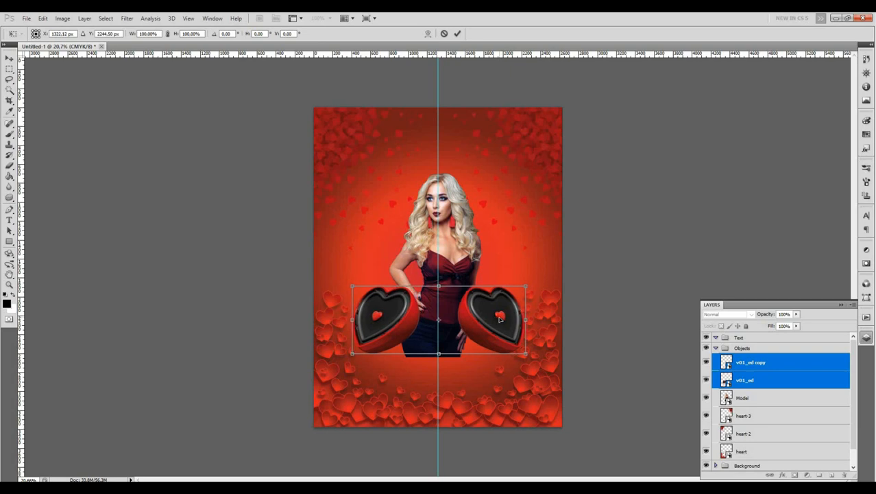
pyautogui.press('Return')
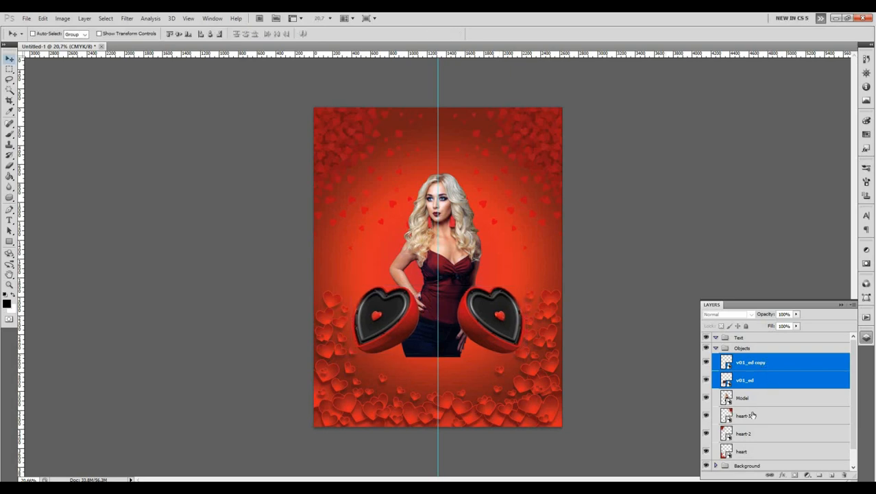
# Step: Place the heart balloon 2 image above the heart-3 layer, scale it to about 10%, rotate it about 11°, and position it right of the model's head
pyautogui.click(753, 415)
pyautogui.hotkey('alt', 'Tab')
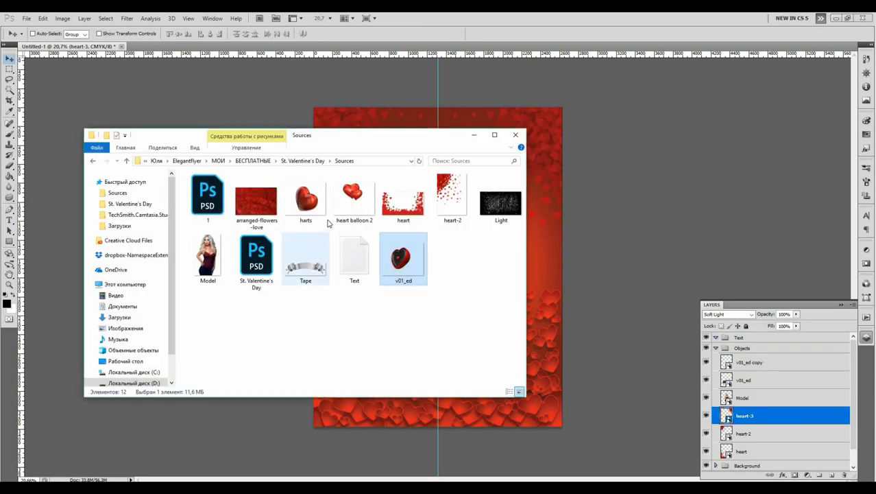
pyautogui.moveTo(369, 211); pyautogui.dragTo(615, 293)
pyautogui.moveTo(547, 292); pyautogui.dragTo(541, 284)
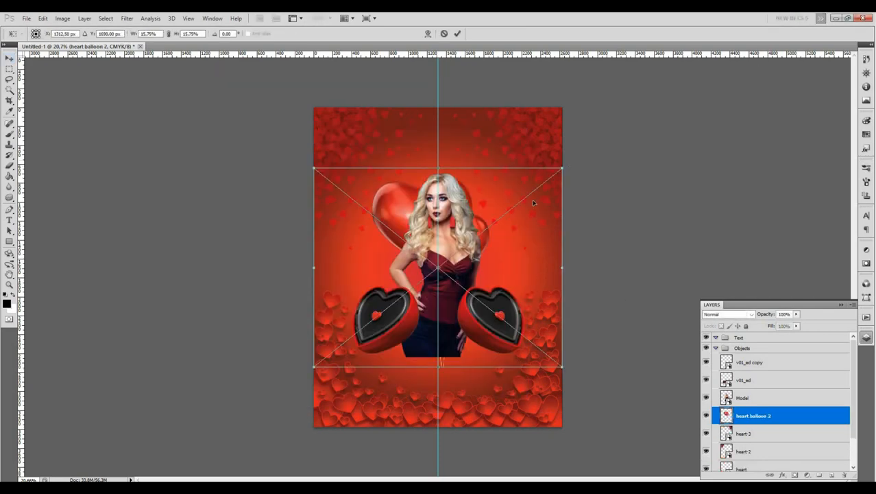
pyautogui.moveTo(535, 204); pyautogui.dragTo(622, 203)
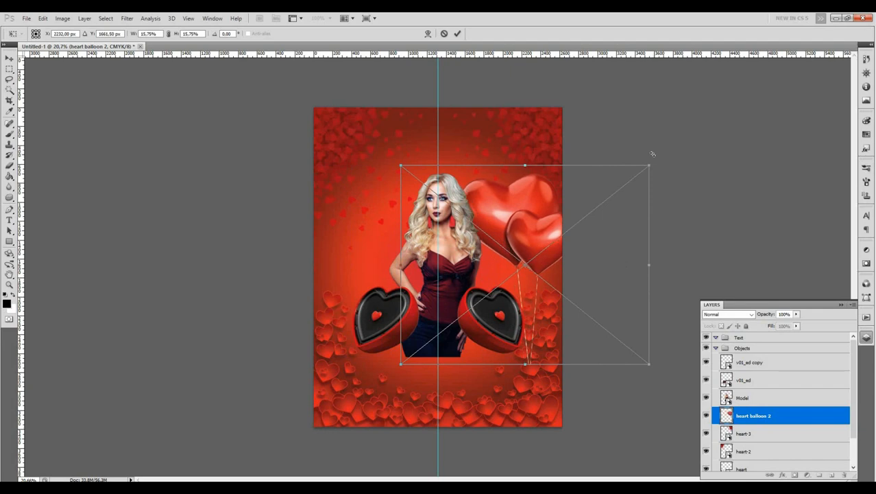
pyautogui.moveTo(653, 151); pyautogui.dragTo(511, 234)
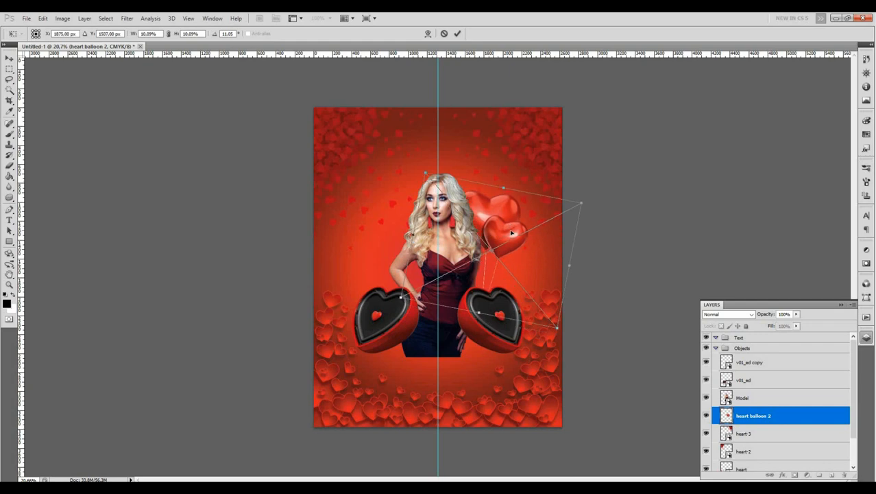
pyautogui.press('Return')
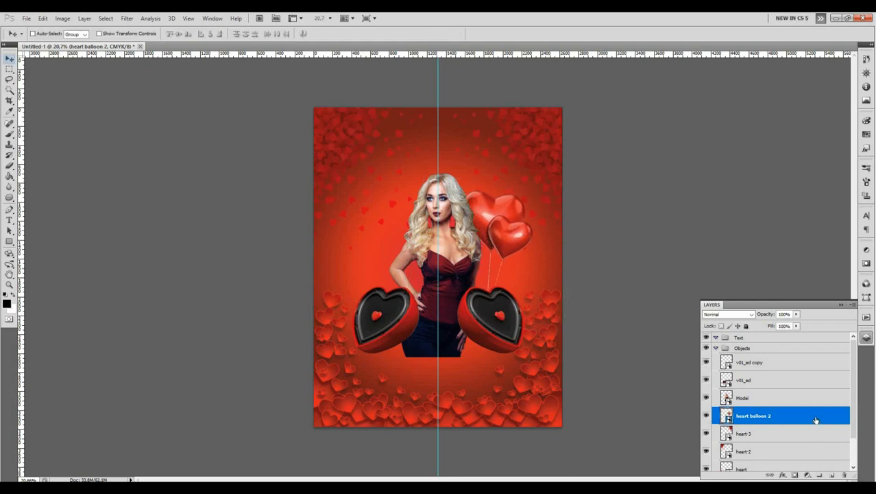
# Step: Duplicate the heart balloon 2 layer, flip the copy horizontally, and move it to the opposite side of the model
pyautogui.moveTo(816, 420); pyautogui.dragTo(832, 474)
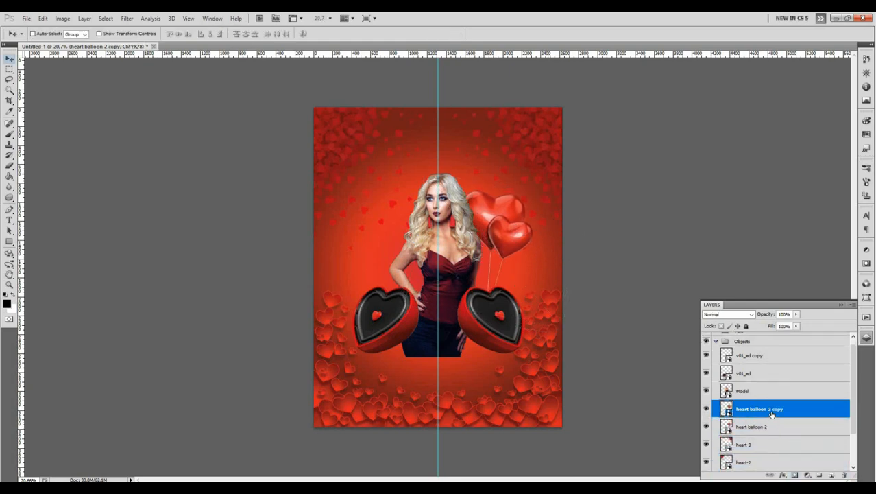
pyautogui.click(43, 18)
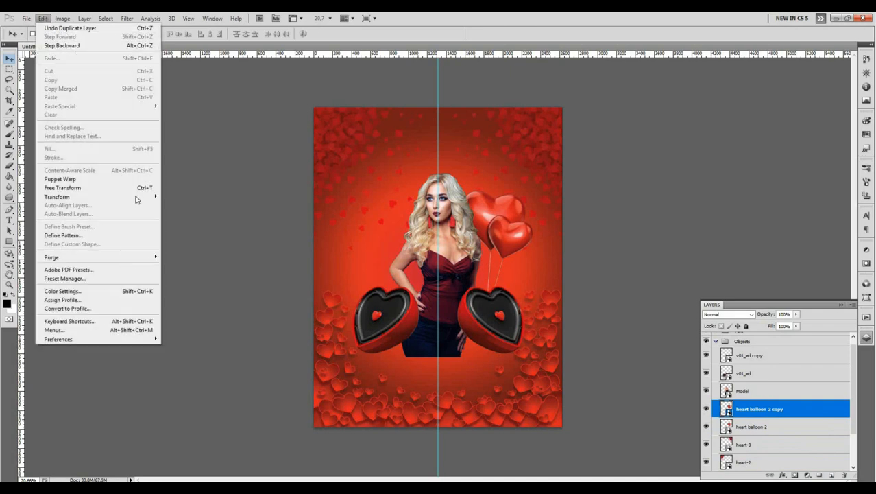
pyautogui.moveTo(132, 200)
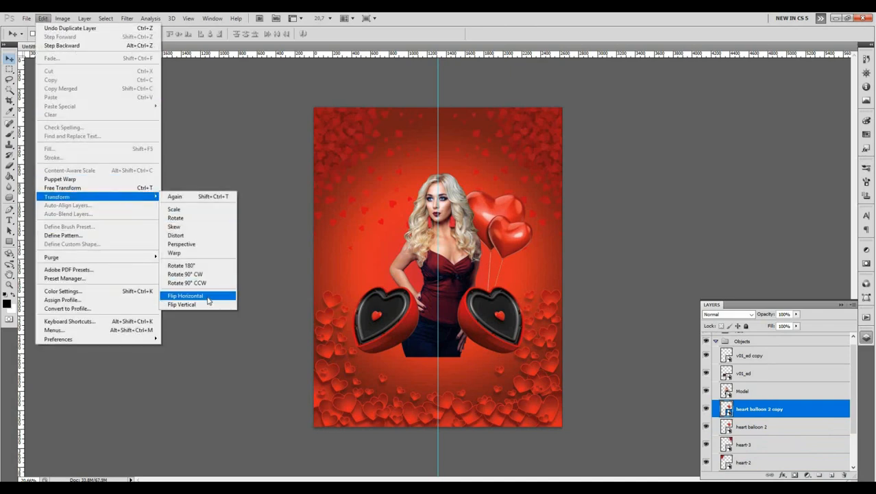
pyautogui.click(209, 298)
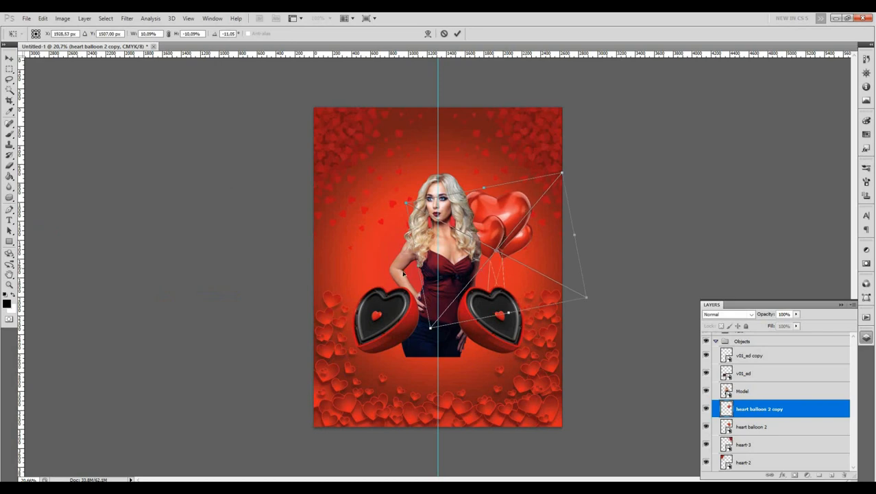
pyautogui.moveTo(503, 266); pyautogui.dragTo(409, 274)
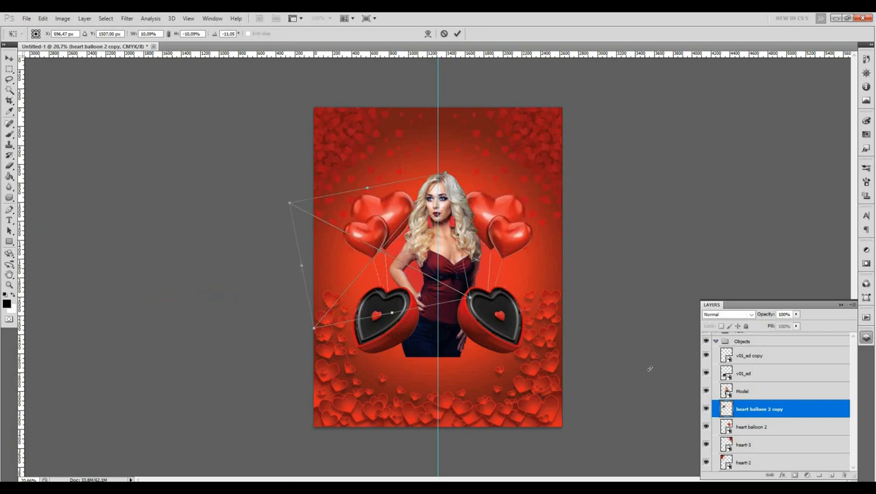
pyautogui.press('Return')
# Step: Check the horizontal centring of both heart balloon 2 layers against the guide with Free Transform
pyautogui.keyDown('shift'); pyautogui.click(751, 426); pyautogui.keyUp('shift')
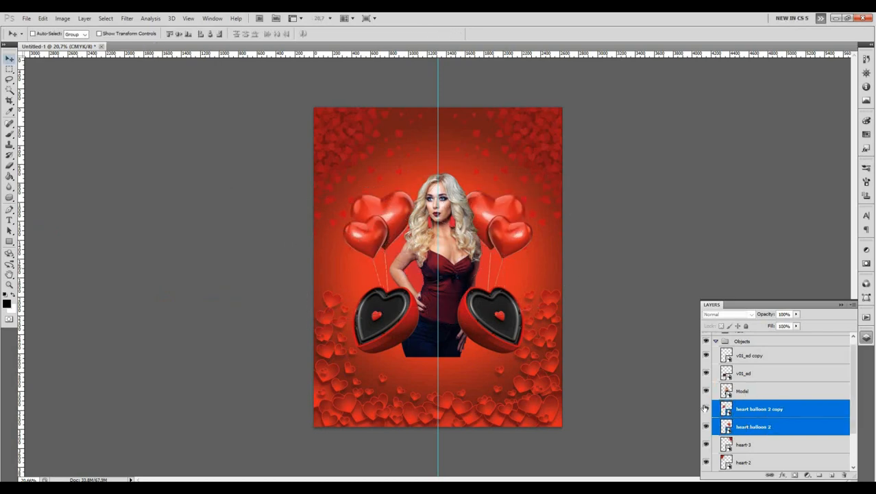
pyautogui.hotkey('ctrl', 't')
pyautogui.press('Return')
# Step: Move the Model layer to the top of the Objects group, above the heart boxes
pyautogui.click(745, 391)
pyautogui.scroll(1, 749, 401)
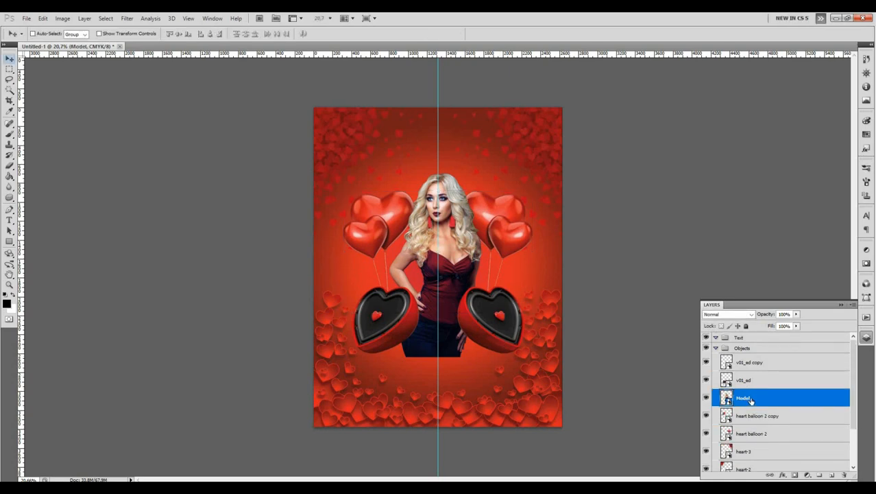
pyautogui.moveTo(750, 402); pyautogui.dragTo(756, 361)
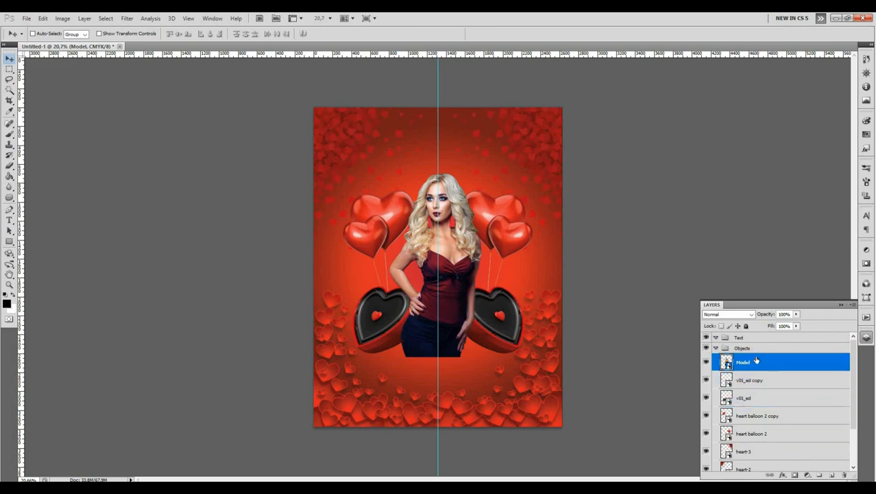
# Step: On a new layer above Model, draw a black rounded rectangle with an 80 px radius across the model's lower edge
pyautogui.click(831, 475)
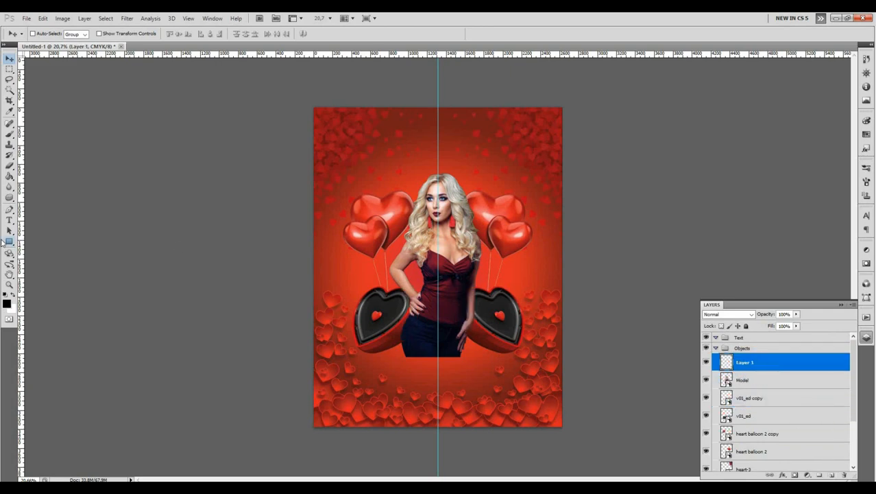
pyautogui.click(9, 242)
pyautogui.click(42, 248)
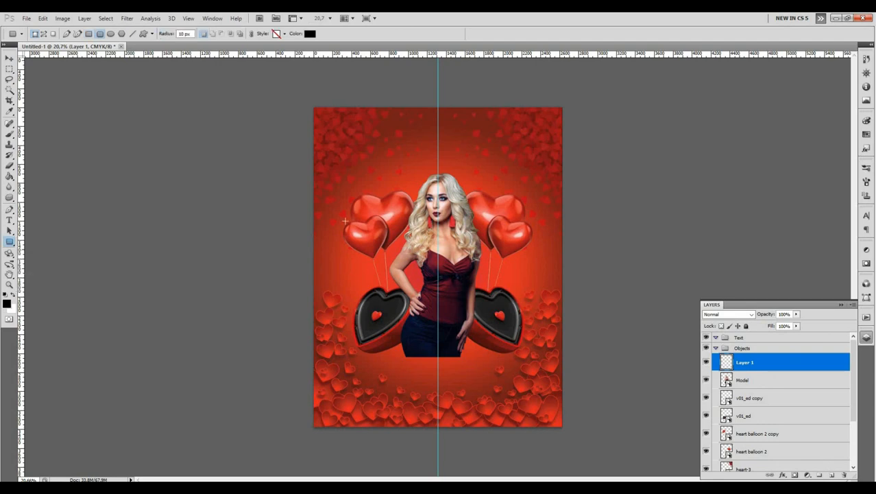
pyautogui.doubleClick(181, 34)
pyautogui.moveTo(349, 325); pyautogui.dragTo(525, 369)
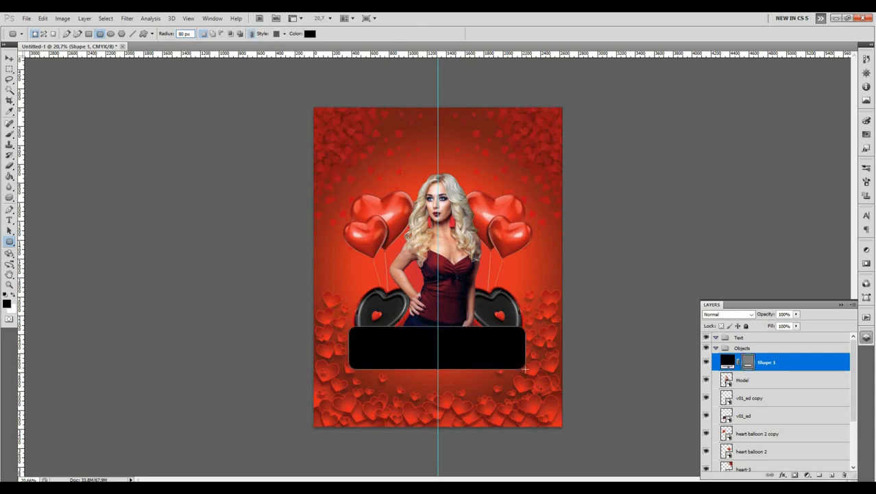
# Step: Centre the black rounded rectangle horizontally on the vertical guide with Free Transform
pyautogui.click(9, 59)
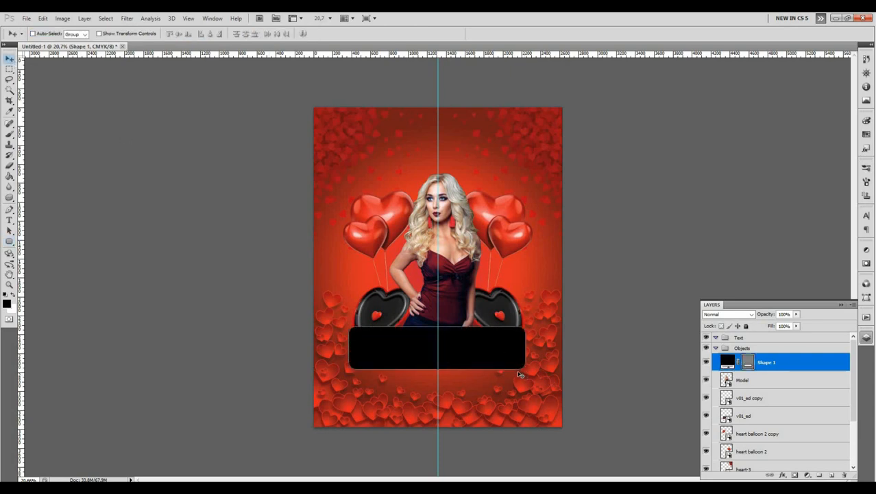
pyautogui.hotkey('ctrl', 't')
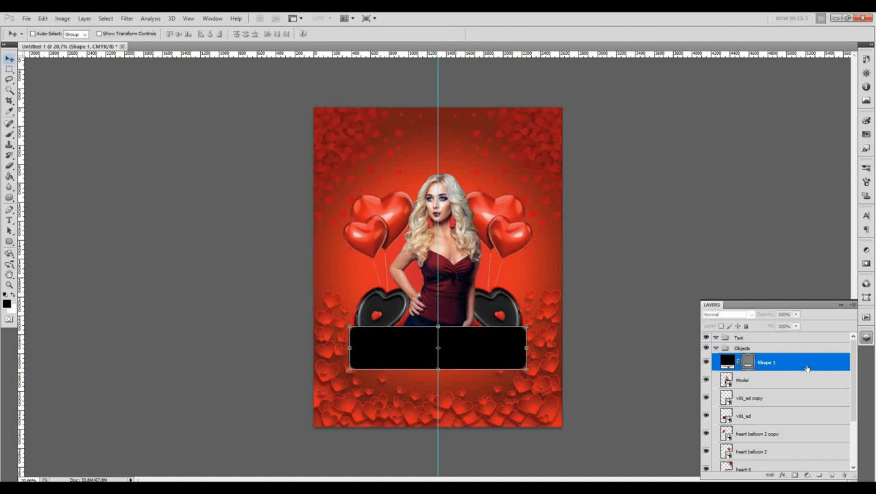
pyautogui.press('Return')
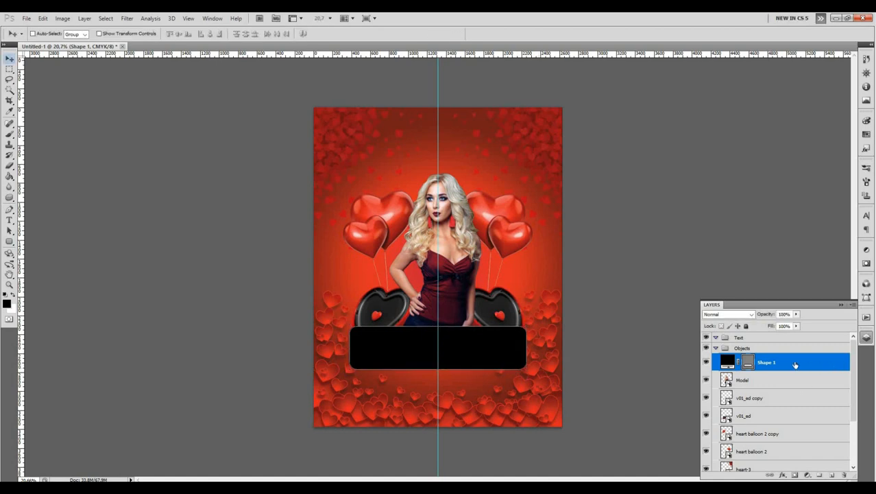
# Step: Add a Gradient Overlay to the Shape 1 banner using a bright red preset, Reflected style and a 0° angle
pyautogui.doubleClick(795, 363)
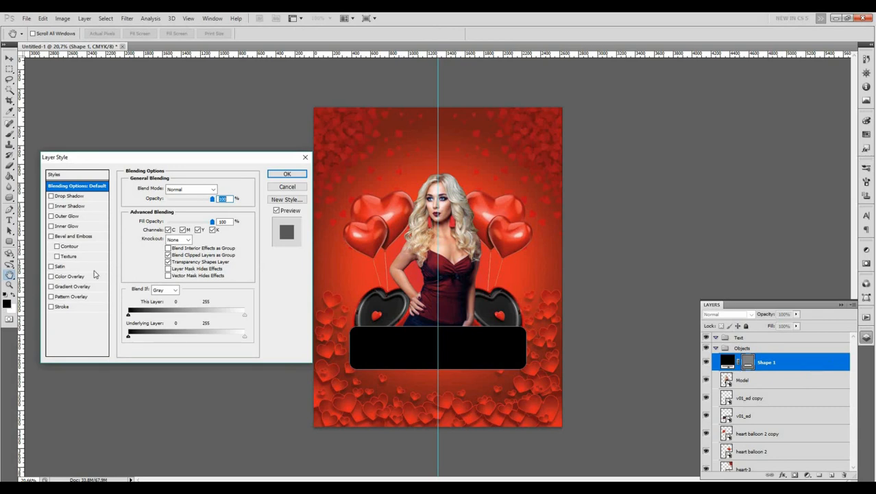
pyautogui.click(82, 286)
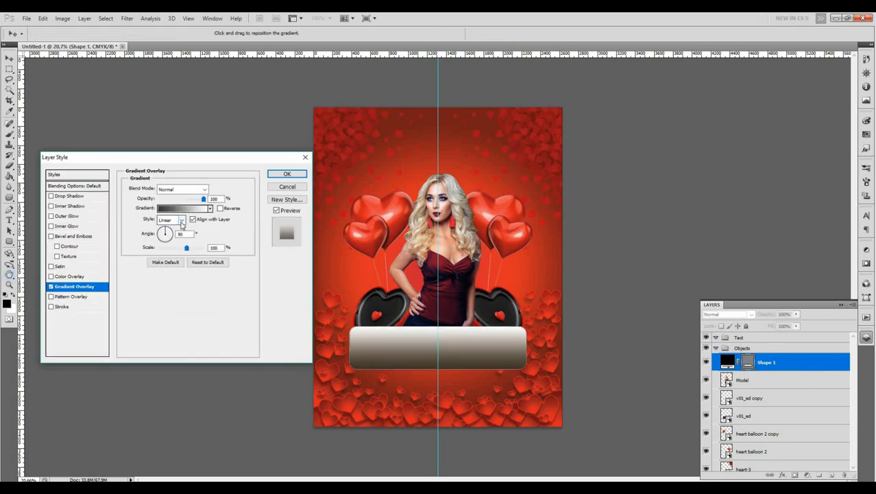
pyautogui.click(178, 220)
pyautogui.click(177, 253)
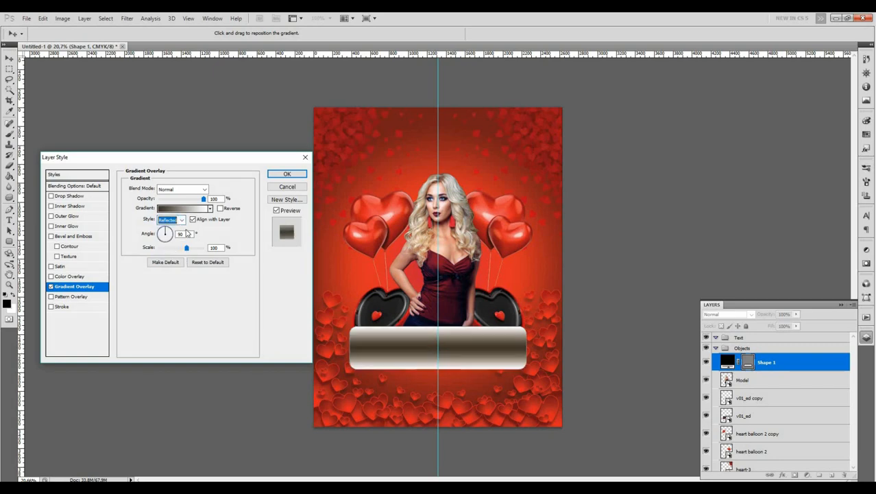
pyautogui.click(175, 233)
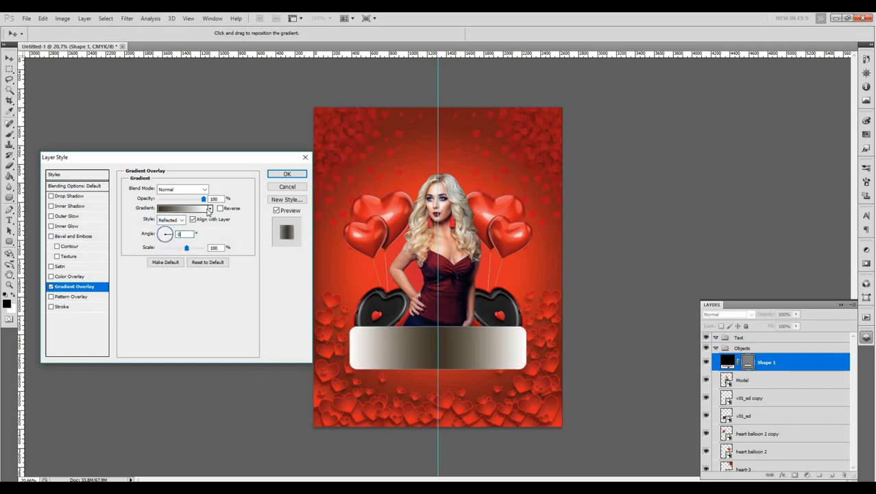
pyautogui.click(209, 209)
pyautogui.click(173, 272)
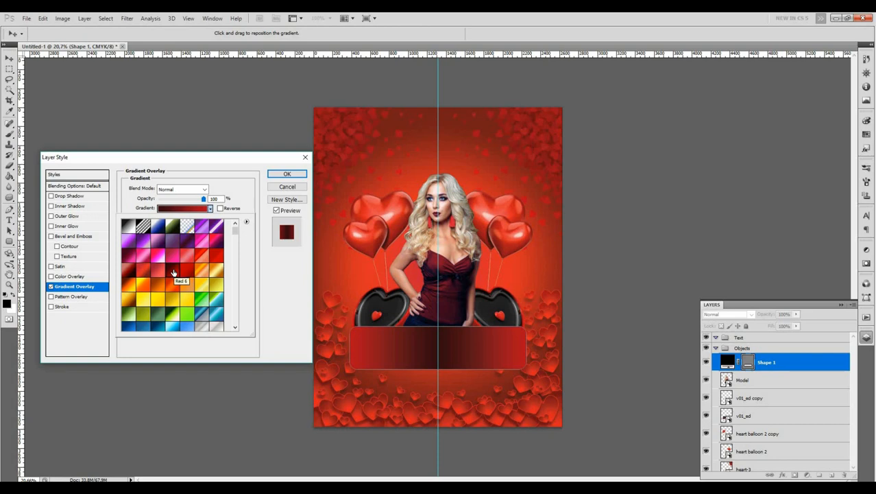
pyautogui.click(145, 270)
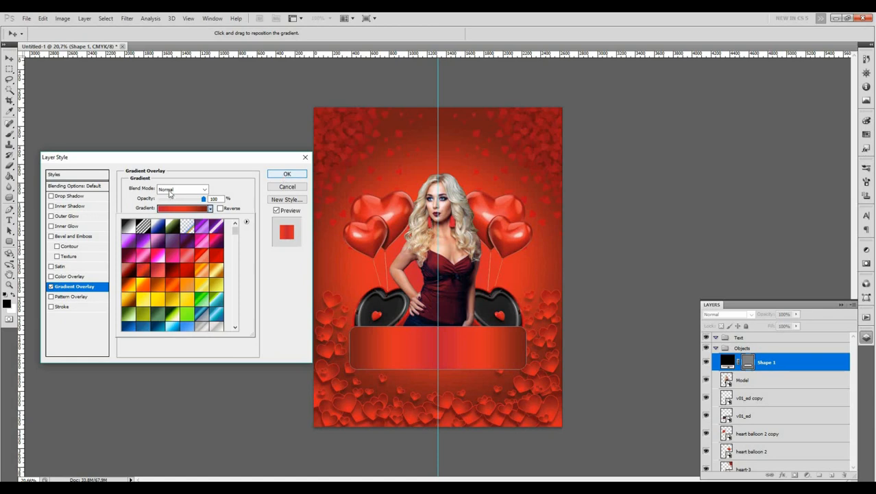
pyautogui.click(88, 232)
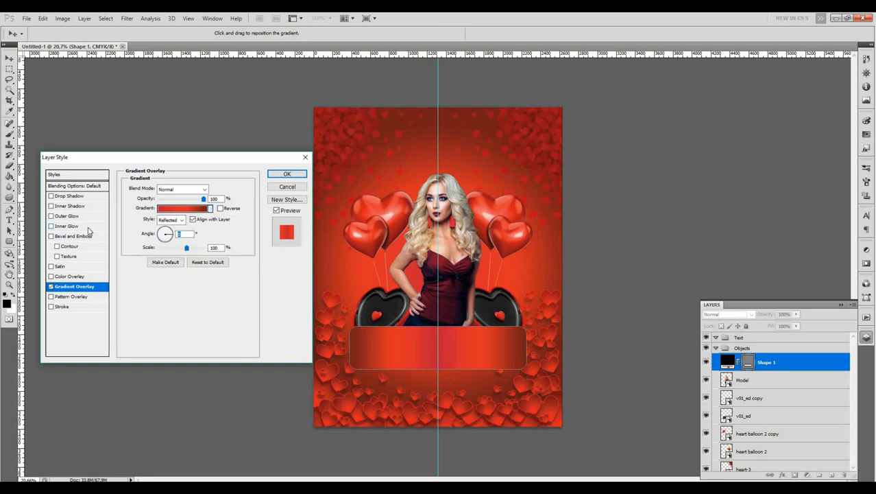
pyautogui.click(63, 227)
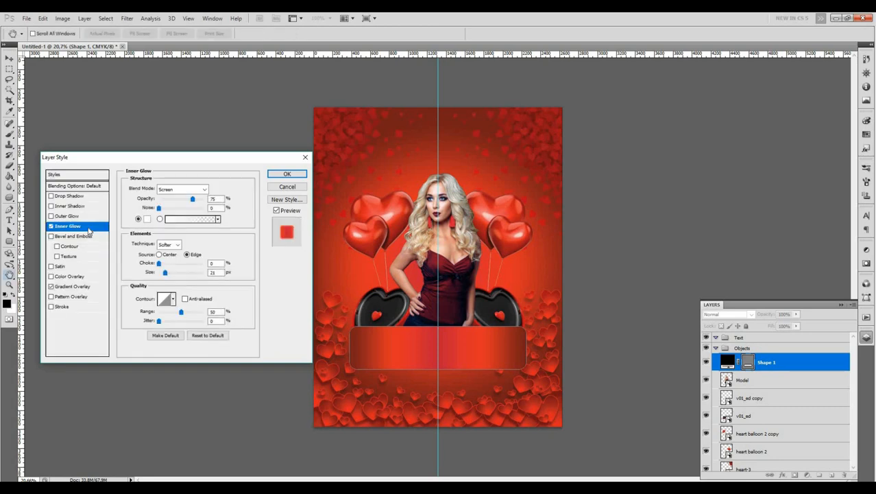
pyautogui.click(50, 226)
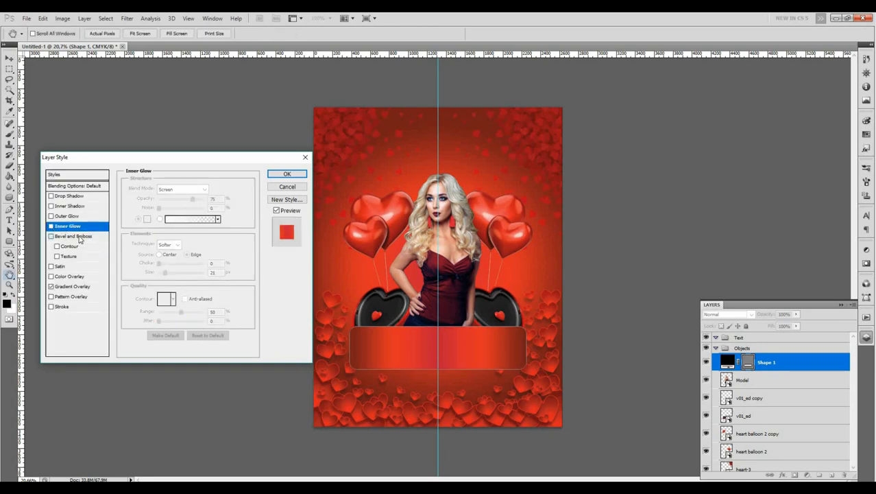
pyautogui.click(79, 236)
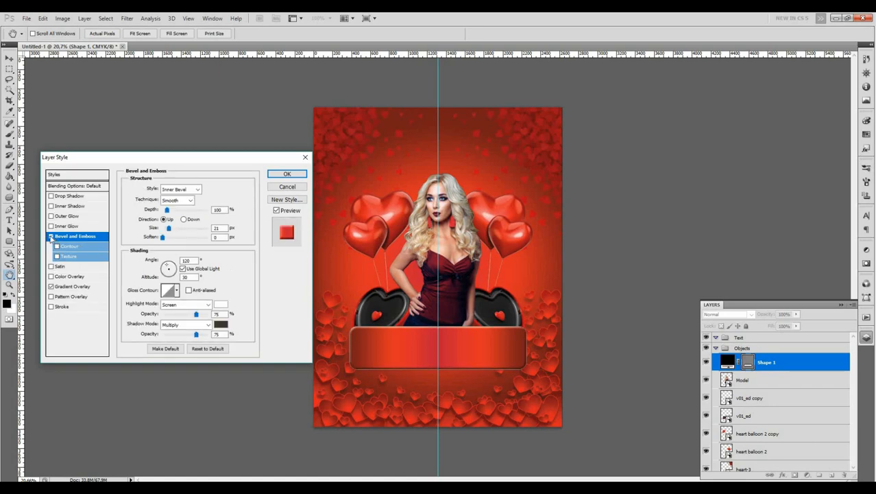
pyautogui.click(50, 236)
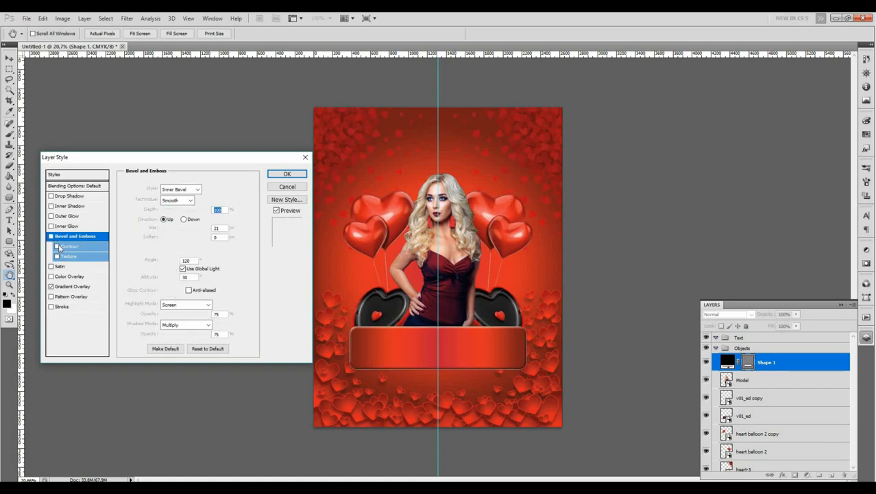
# Step: Add a 9 px outside Stroke to the banner with a silver-grey gradient fill
pyautogui.click(75, 307)
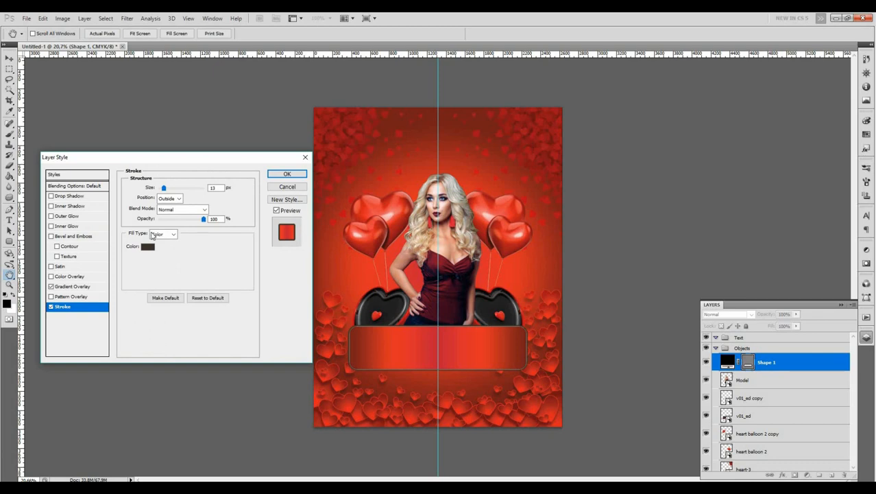
pyautogui.click(174, 234)
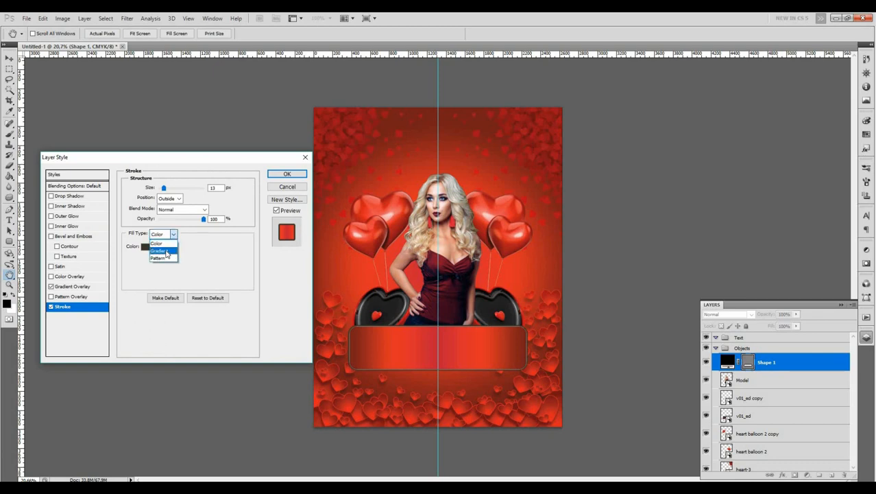
pyautogui.click(165, 245)
pyautogui.click(200, 247)
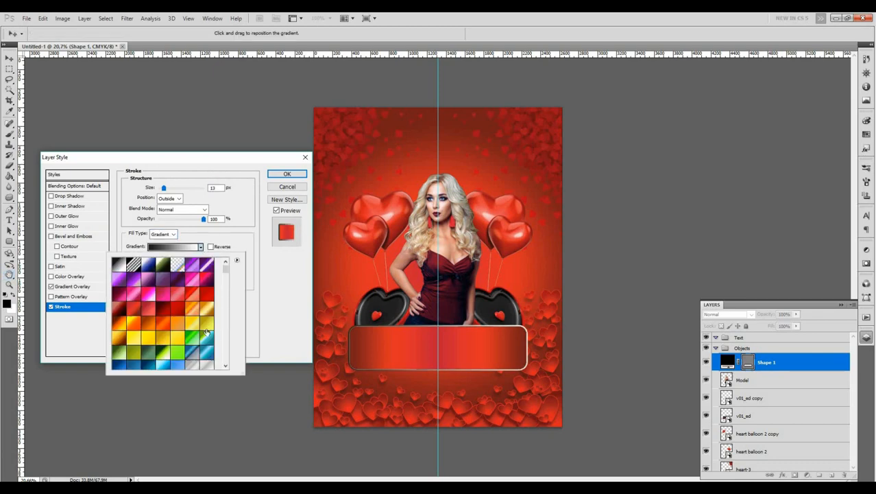
pyautogui.scroll(-3, 183, 319)
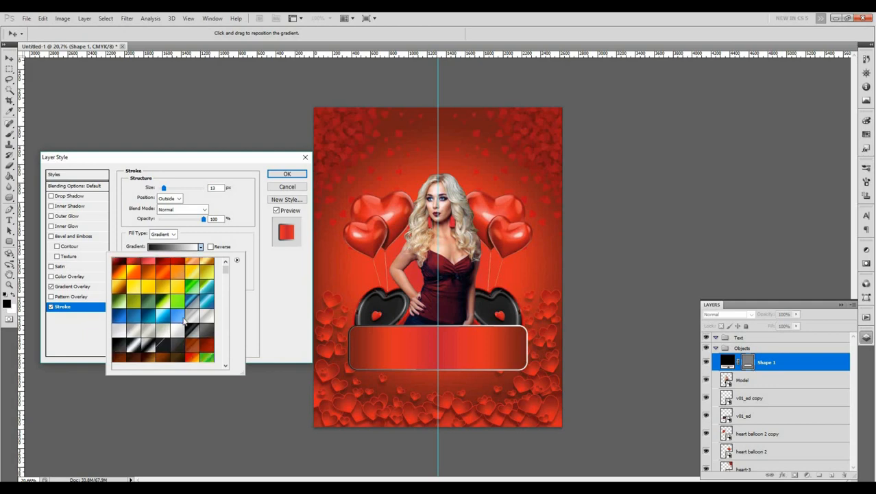
pyautogui.click(133, 334)
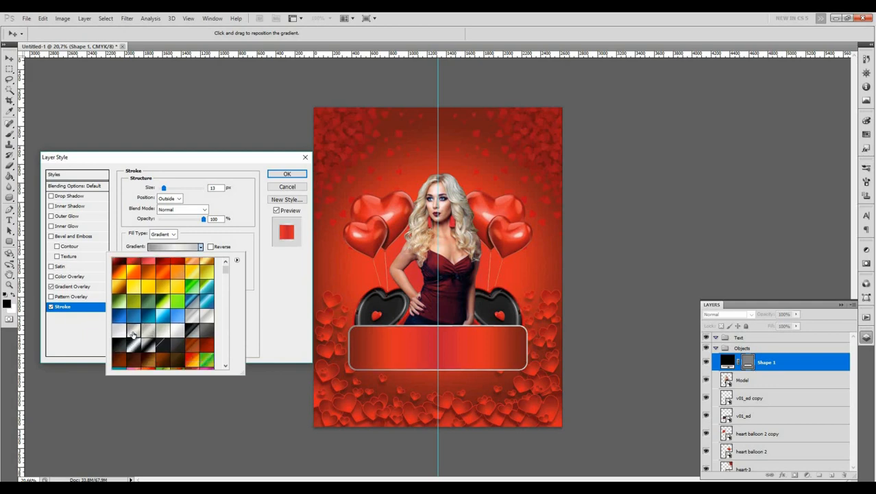
pyautogui.doubleClick(210, 189)
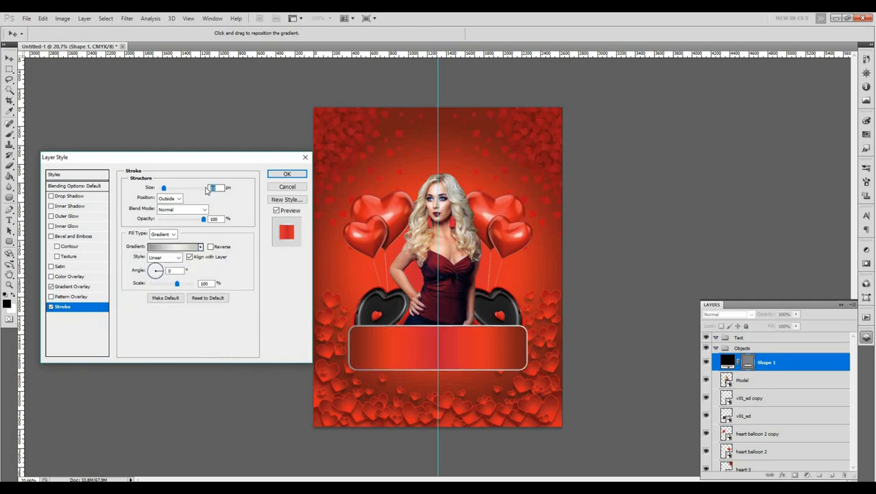
pyautogui.write('5')
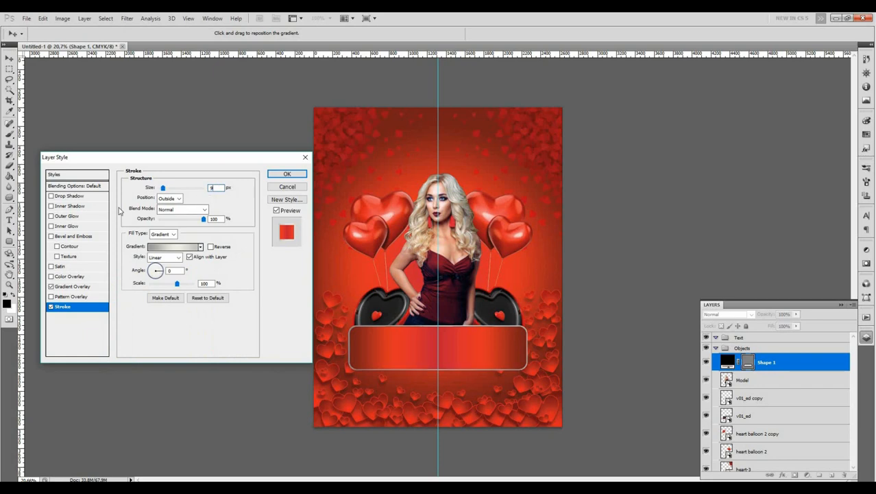
# Step: Add a Drop Shadow to the banner at a 90° angle with increased distance, apply the styles and collapse the layer's effects list
pyautogui.click(75, 198)
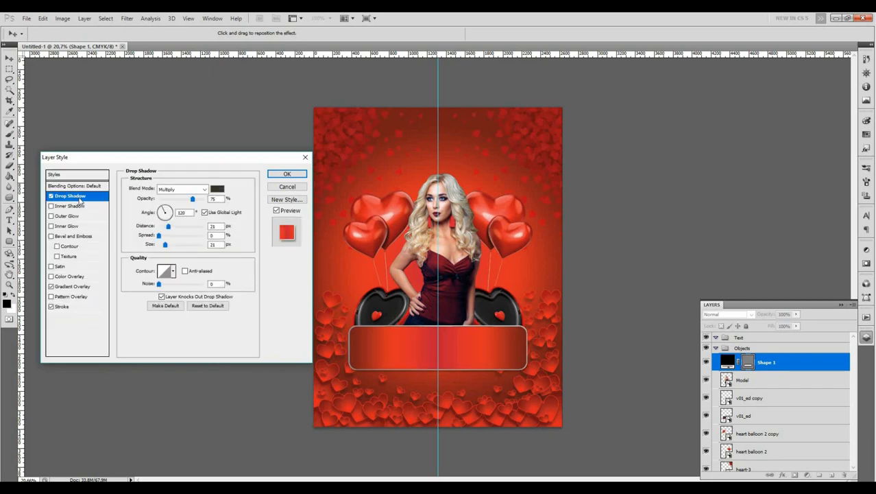
pyautogui.doubleClick(181, 213)
pyautogui.write('90')
pyautogui.moveTo(169, 227); pyautogui.dragTo(176, 229)
pyautogui.click(177, 228)
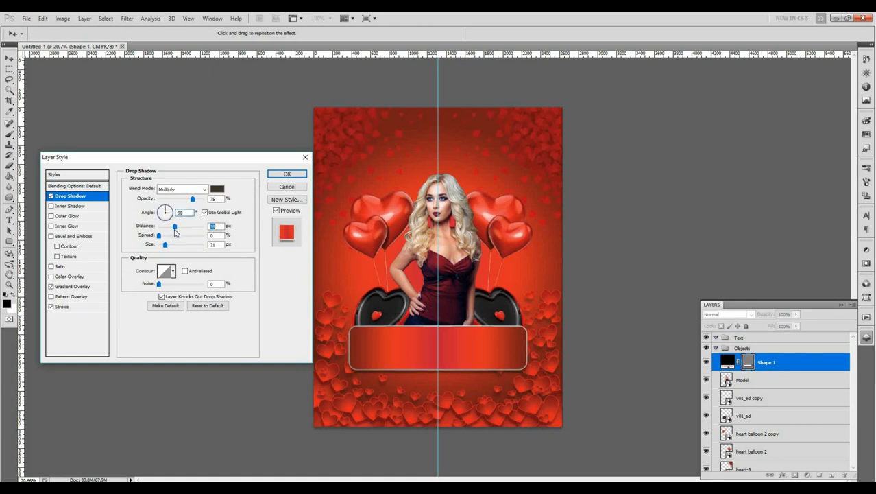
pyautogui.click(168, 244)
pyautogui.click(286, 175)
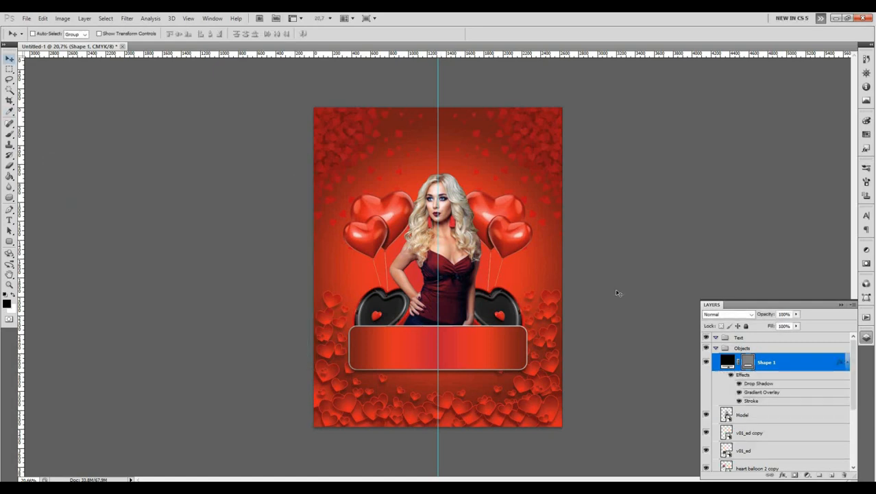
pyautogui.click(847, 363)
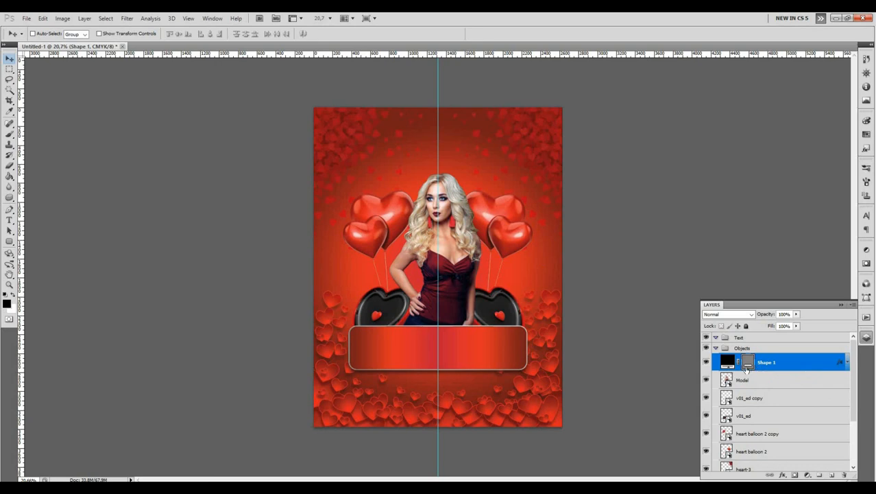
# Step: Place the silver Tape ribbon image above Shape 1, scaled proportionally to about 61% and positioned above the model's head
pyautogui.hotkey('alt', 'Tab')
pyautogui.moveTo(310, 266); pyautogui.dragTo(400, 416)
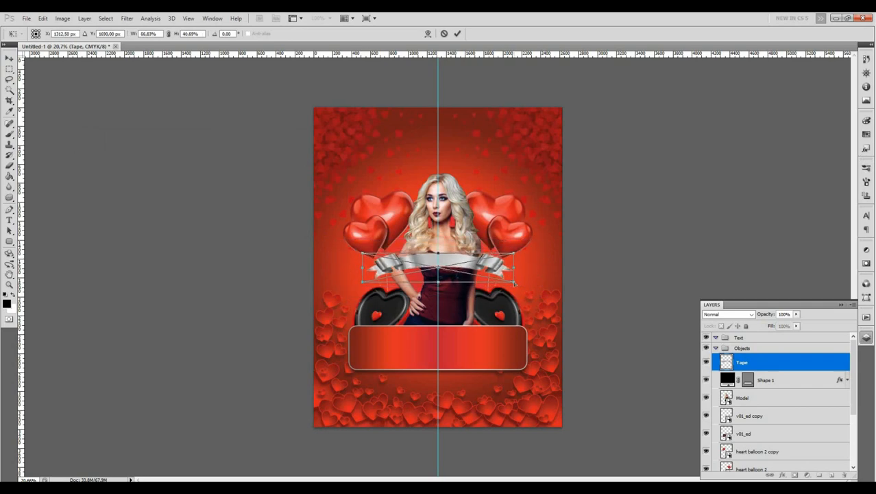
pyautogui.moveTo(552, 232); pyautogui.dragTo(475, 256)
pyautogui.moveTo(416, 293); pyautogui.dragTo(455, 170)
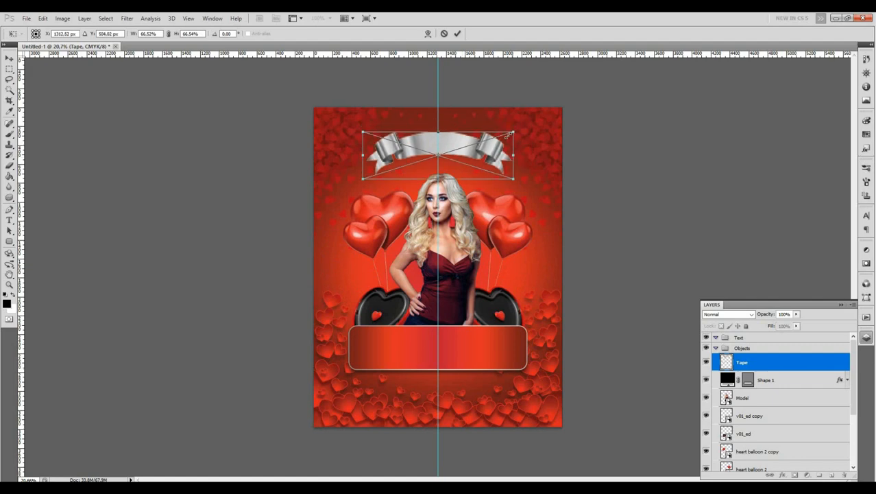
pyautogui.moveTo(508, 136); pyautogui.dragTo(470, 160)
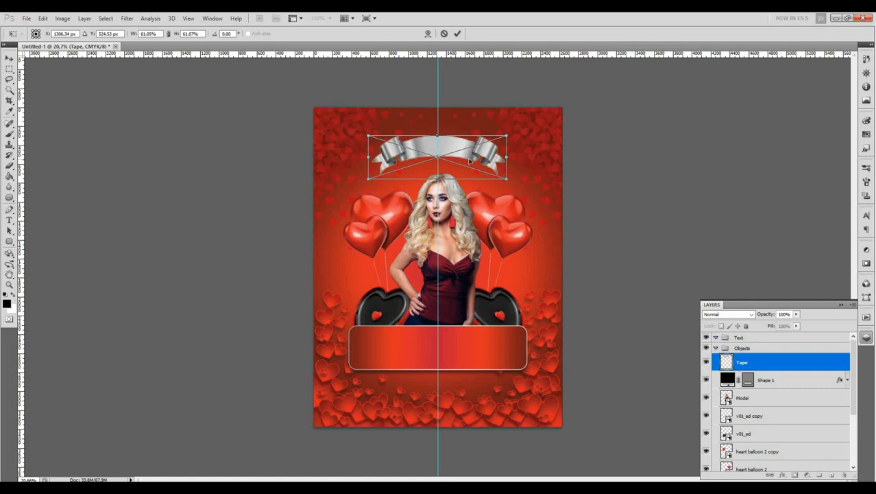
pyautogui.press('Return')
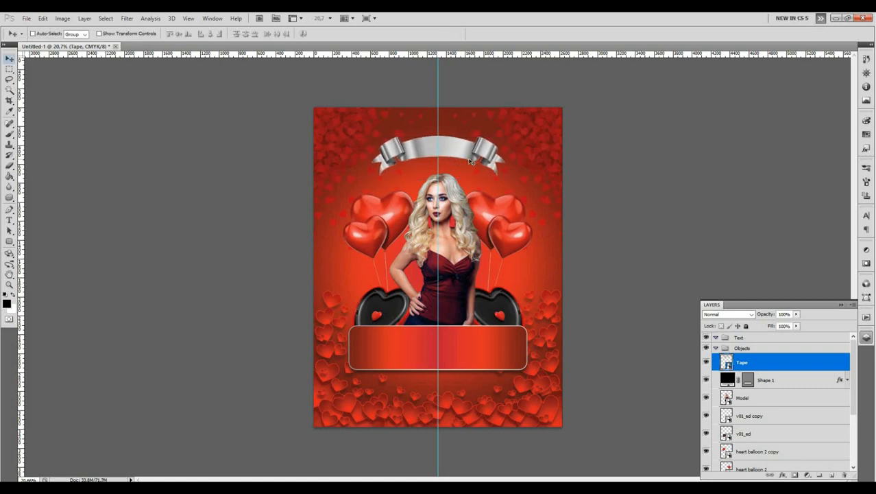
# Step: Nudge the Tape ribbon downward until it sits just above the model's head
pyautogui.press('Down')
pyautogui.press('Down')
pyautogui.press('Down')
pyautogui.press('Down')
pyautogui.press('Down')
pyautogui.press('Down')
pyautogui.press('Down')
pyautogui.press('Down')
pyautogui.press('Down')
pyautogui.press('Down')
pyautogui.press('Down')
pyautogui.press('Down')
pyautogui.press('Down')
pyautogui.press('Down')
pyautogui.press('Down')
pyautogui.press('Down')
pyautogui.press('Down')
pyautogui.press('Down')
pyautogui.press('Down')
pyautogui.press('Down')
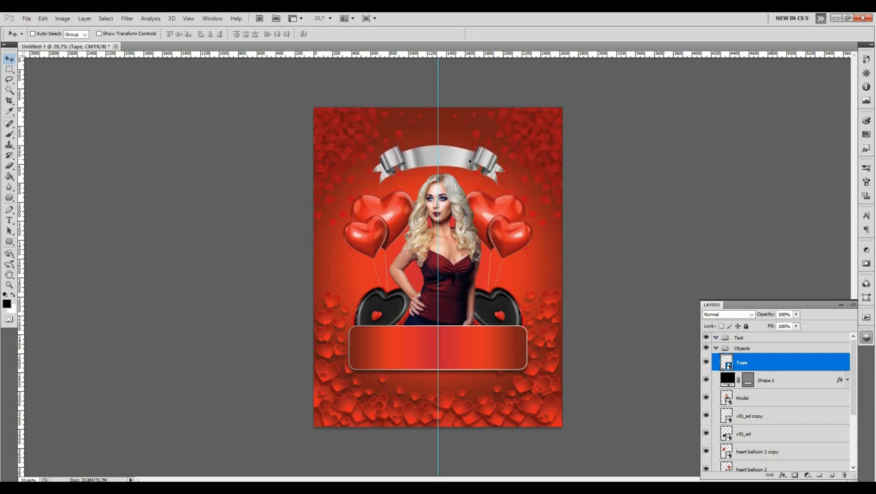
pyautogui.press('Down')
pyautogui.press('Down')
pyautogui.press('Down')
pyautogui.press('Down')
# Step: Place the Light image above BG in the Background group, scale it to about 47.5%, centre it across the flyer and rasterize its layer
pyautogui.click(716, 349)
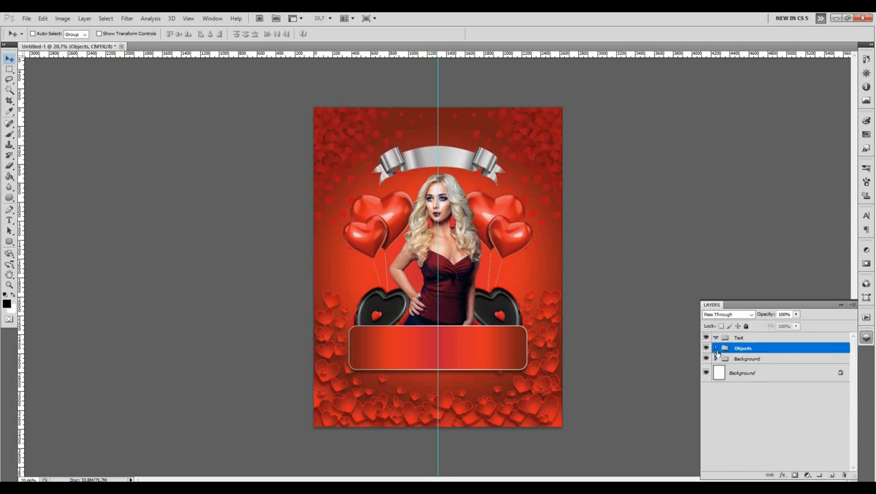
pyautogui.keyDown('ctrl'); pyautogui.click(448, 406); pyautogui.keyUp('ctrl')
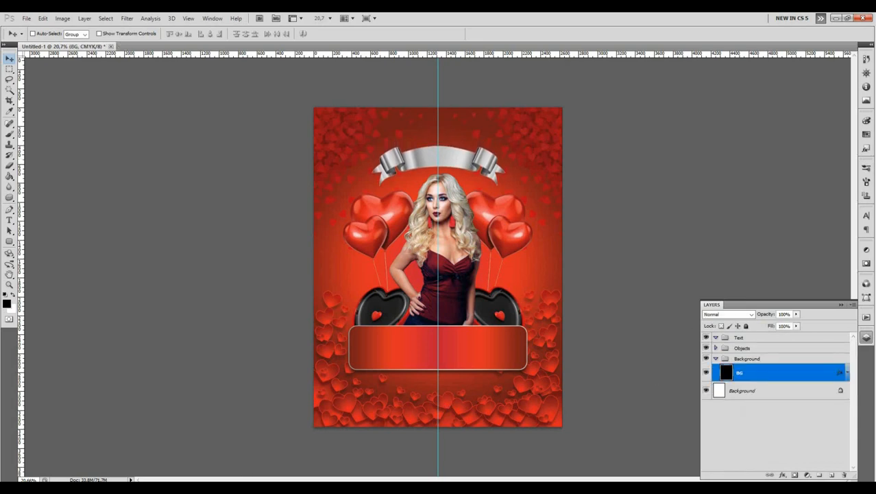
pyautogui.hotkey('alt', 'Tab')
pyautogui.moveTo(495, 206); pyautogui.dragTo(551, 224)
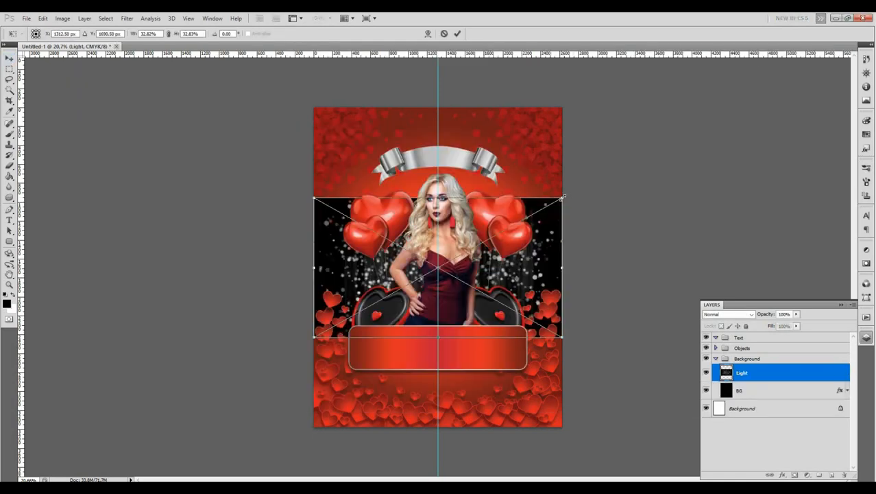
pyautogui.moveTo(604, 178); pyautogui.dragTo(656, 153)
pyautogui.moveTo(640, 154); pyautogui.dragTo(675, 133)
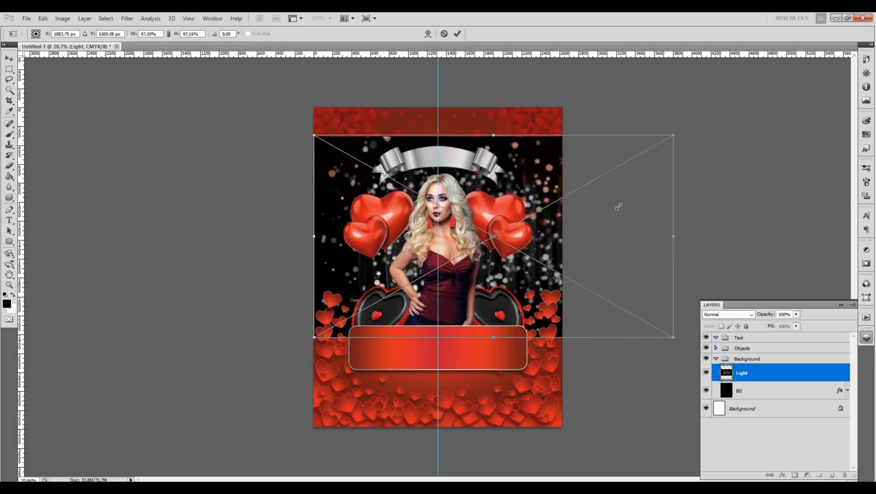
pyautogui.moveTo(600, 225); pyautogui.dragTo(563, 239)
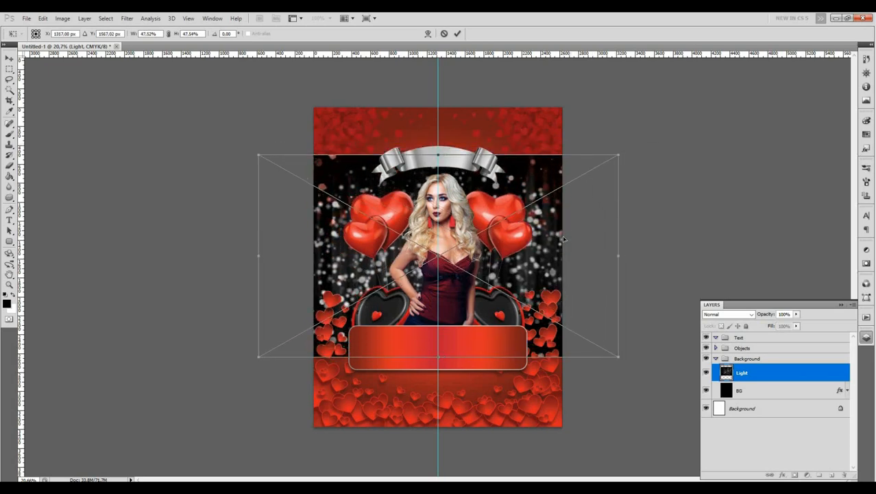
pyautogui.press('Return')
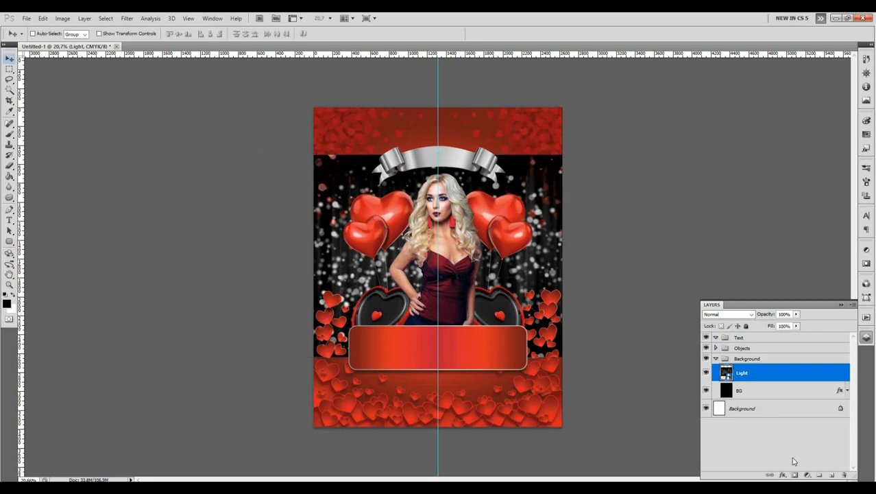
pyautogui.rightClick(777, 374)
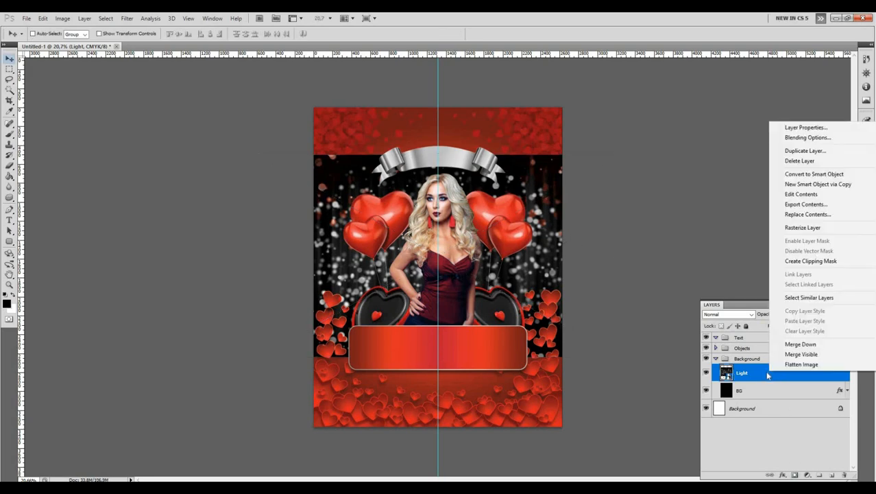
pyautogui.click(803, 228)
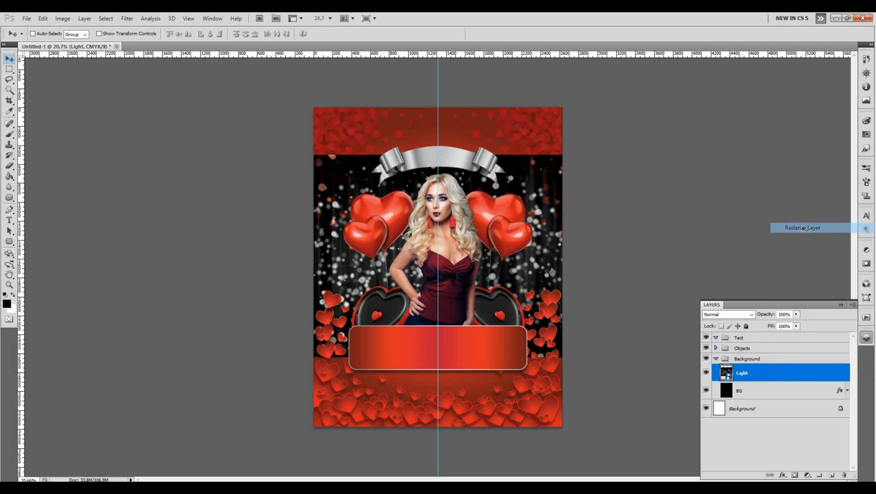
# Step: Fade the Light layer's upper edge with a vertical black-to-white gradient on a layer mask and apply the mask
pyautogui.click(795, 475)
pyautogui.moveTo(9, 176); pyautogui.dragTo(47, 176)
pyautogui.moveTo(344, 154); pyautogui.dragTo(344, 217)
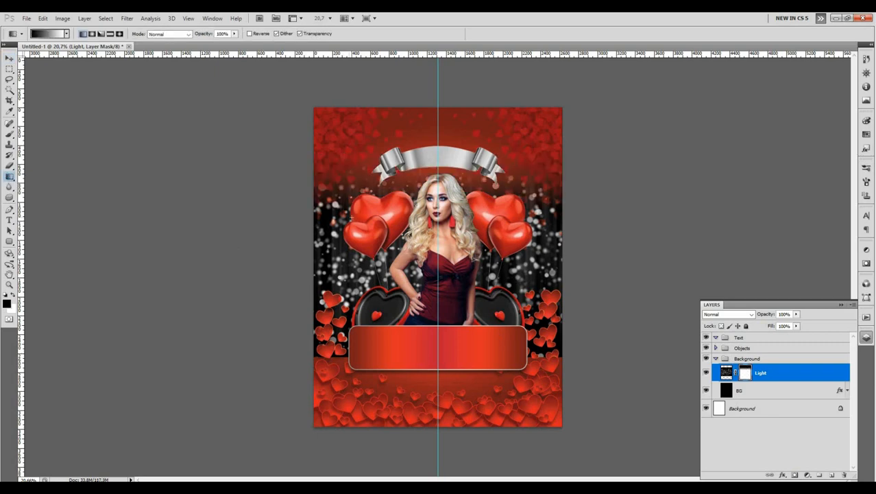
pyautogui.rightClick(747, 376)
pyautogui.click(771, 405)
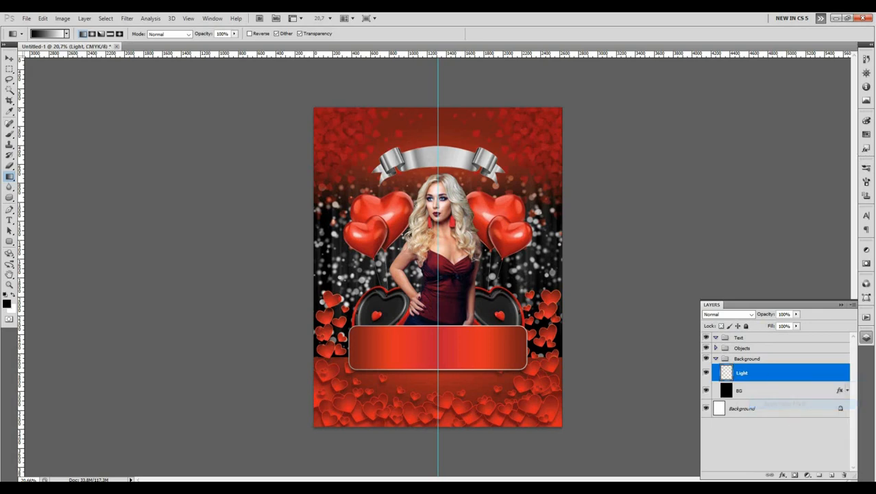
# Step: Fade the Light layer's lower edge with a gradient on a second layer mask and apply that mask
pyautogui.click(795, 474)
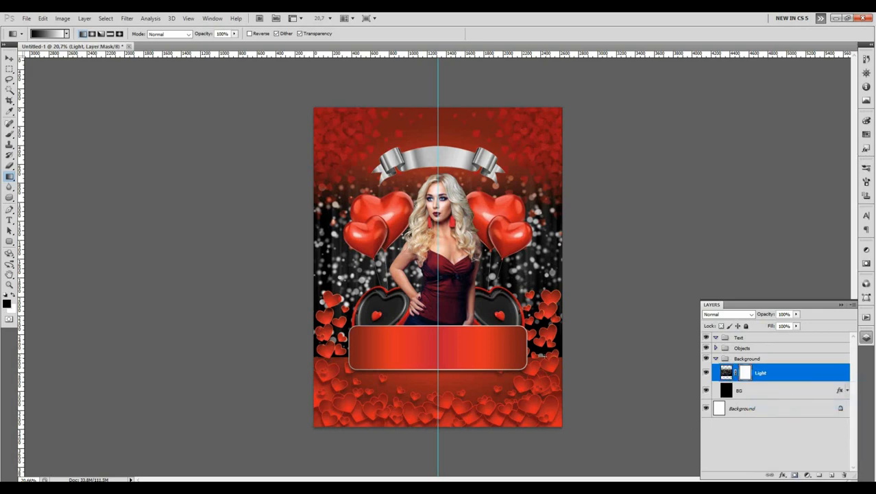
pyautogui.rightClick(746, 376)
pyautogui.click(771, 405)
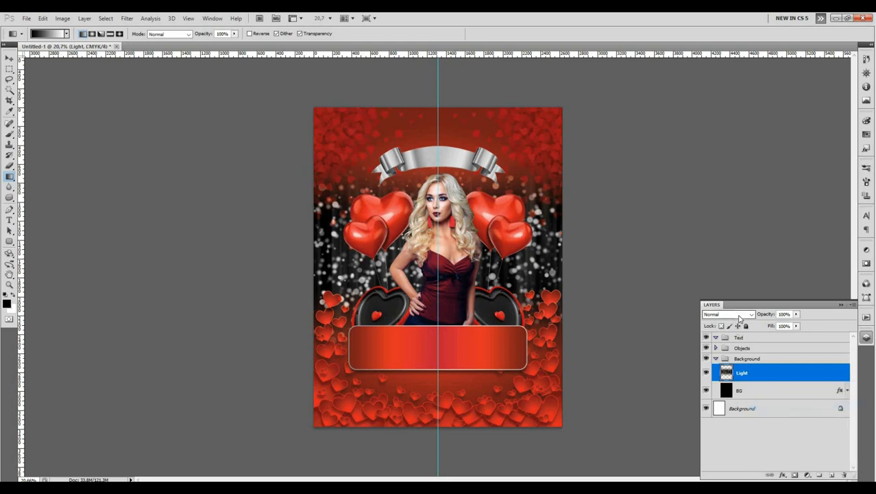
# Step: Set the Light layer's blend mode to Soft Light and collapse the Background group
pyautogui.click(739, 316)
pyautogui.click(721, 196)
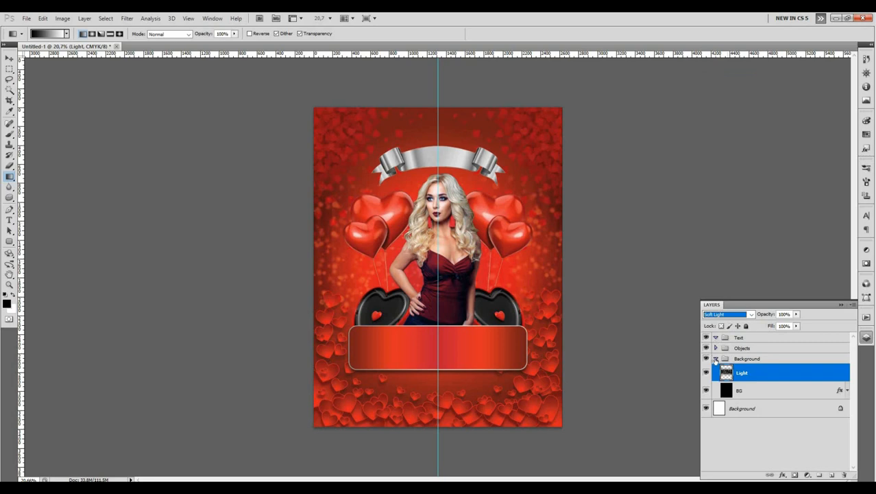
pyautogui.click(715, 359)
# Step: Select the Text group, then open the Text file from the Sources folder in Notepad and copy its venue address, phone and website lines
pyautogui.click(747, 338)
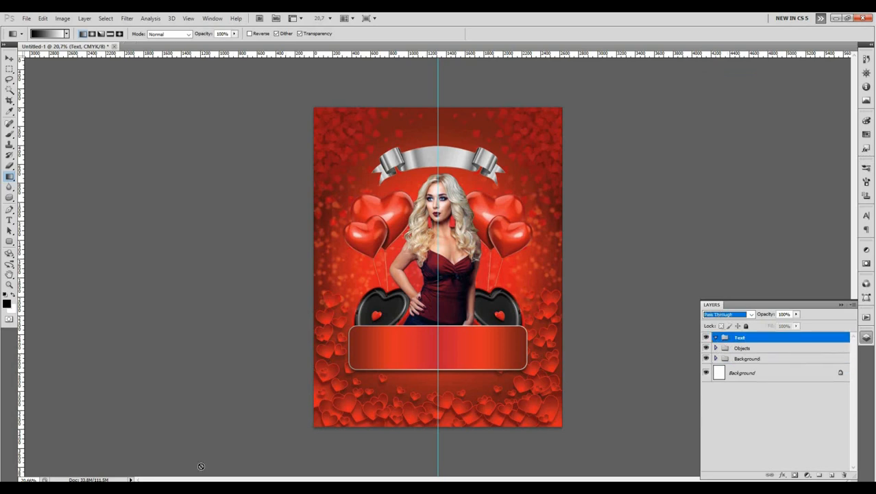
pyautogui.click(129, 480)
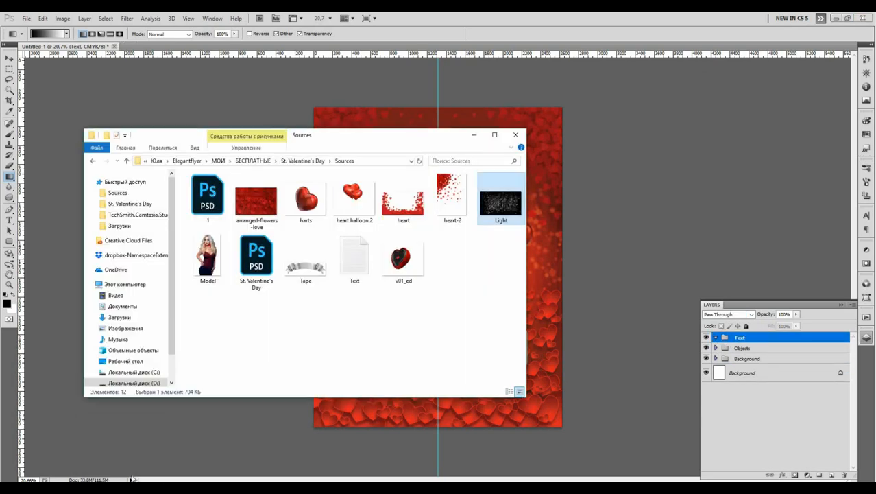
pyautogui.doubleClick(367, 254)
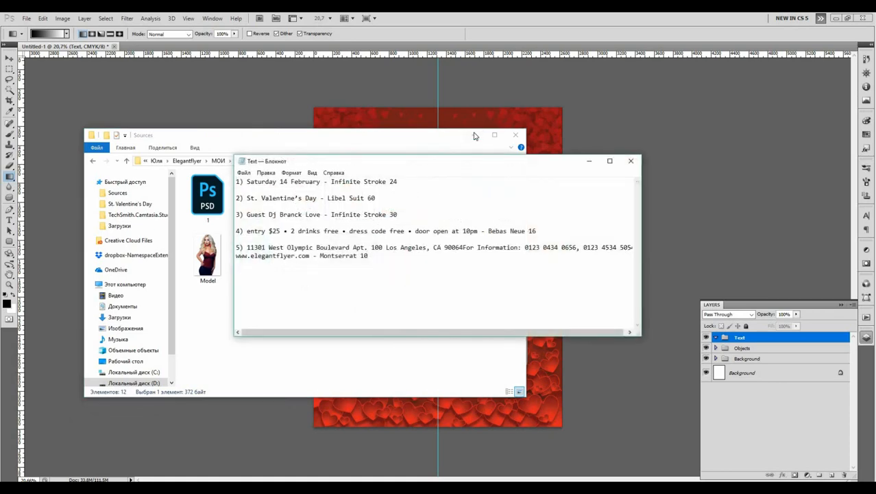
pyautogui.click(474, 134)
pyautogui.moveTo(473, 164); pyautogui.dragTo(411, 200)
pyautogui.moveTo(348, 244); pyautogui.dragTo(200, 330)
pyautogui.keyDown('shift'); pyautogui.click(126, 363); pyautogui.keyUp('shift')
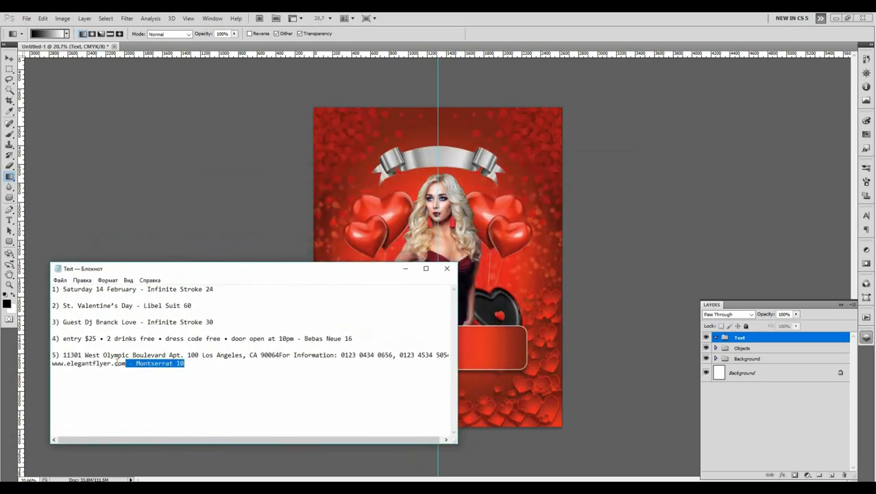
pyautogui.moveTo(126, 363); pyautogui.dragTo(66, 356)
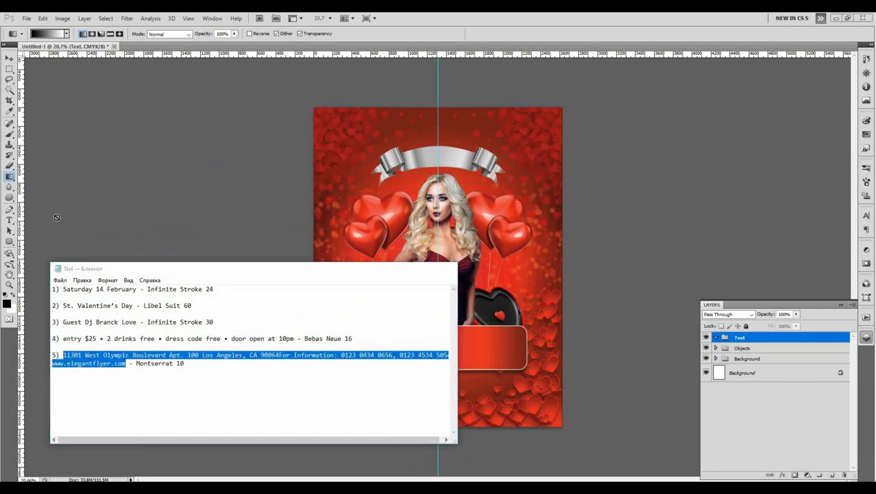
# Step: Back in Photoshop, paste the copied contact details as a centred text layer below the banner
pyautogui.click(405, 268)
pyautogui.press('t')
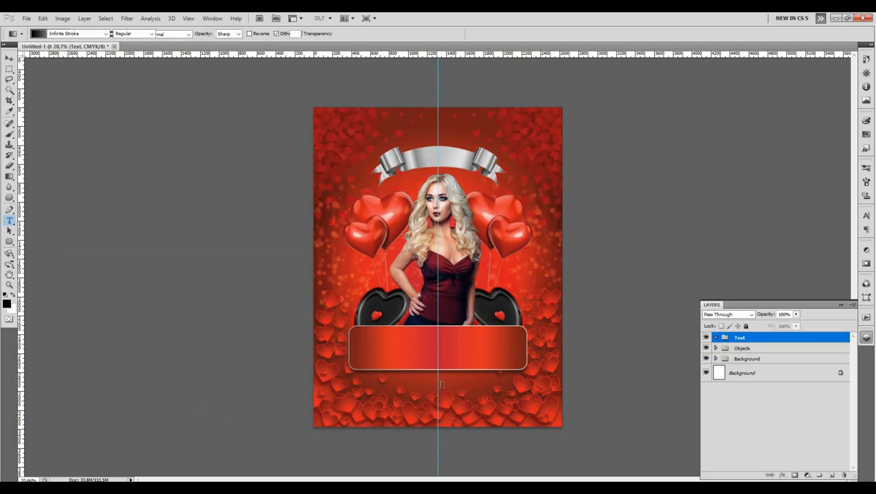
pyautogui.click(437, 383)
pyautogui.hotkey('ctrl', 'v')
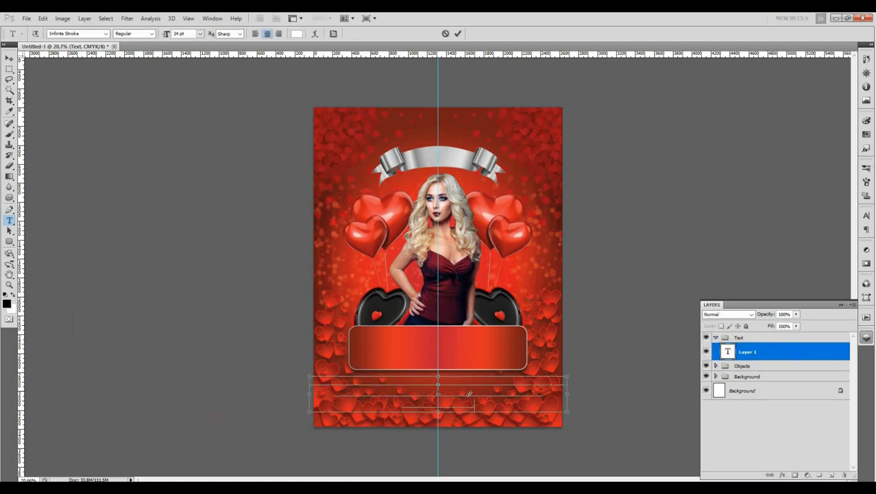
pyautogui.click(11, 59)
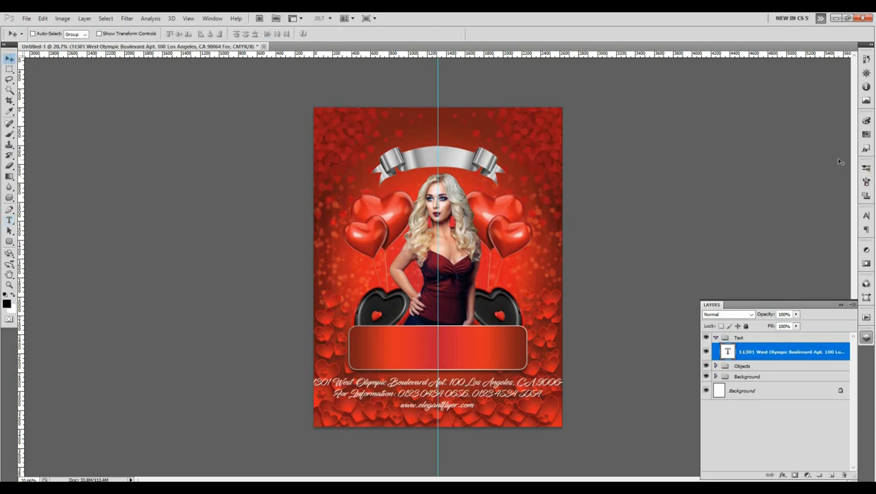
# Step: Change the contact text's font to Montserrat
pyautogui.click(866, 216)
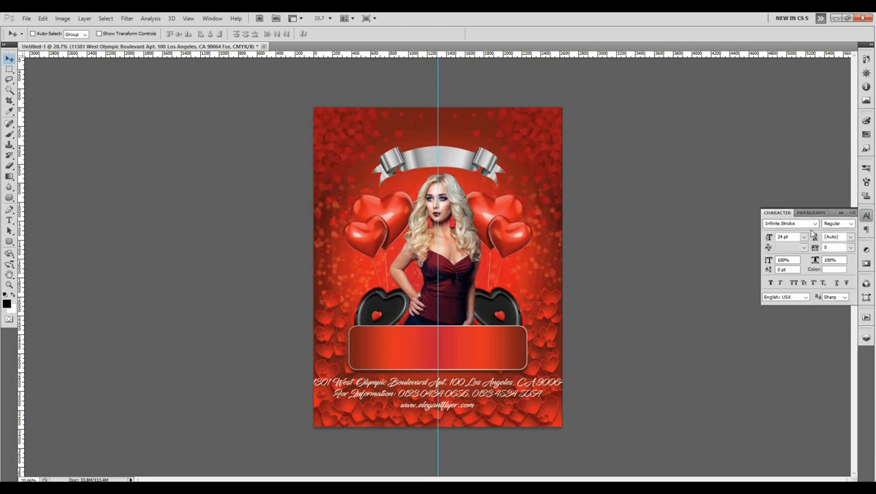
pyautogui.click(804, 224)
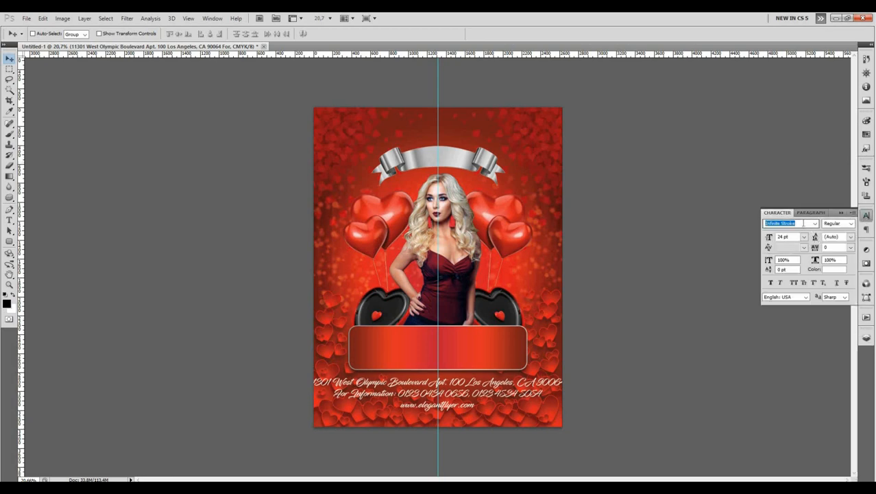
pyautogui.write('Moo')
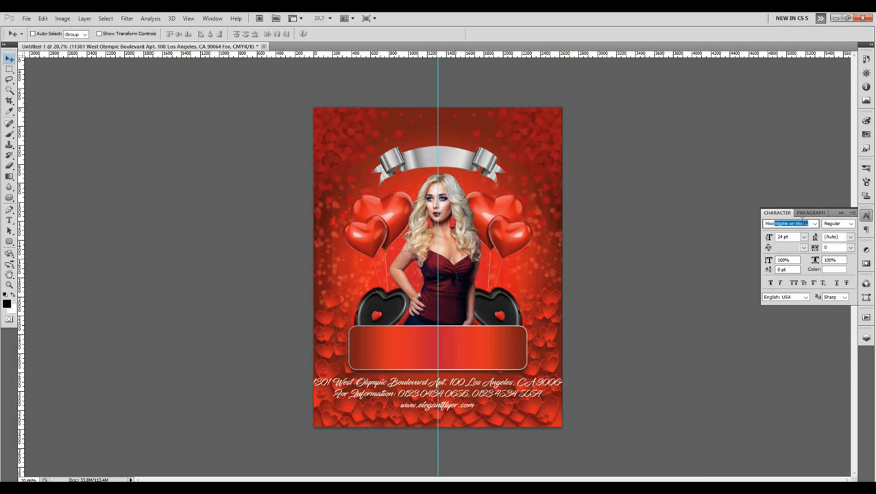
pyautogui.press('BackSpace')
pyautogui.press('BackSpace')
pyautogui.click(815, 225)
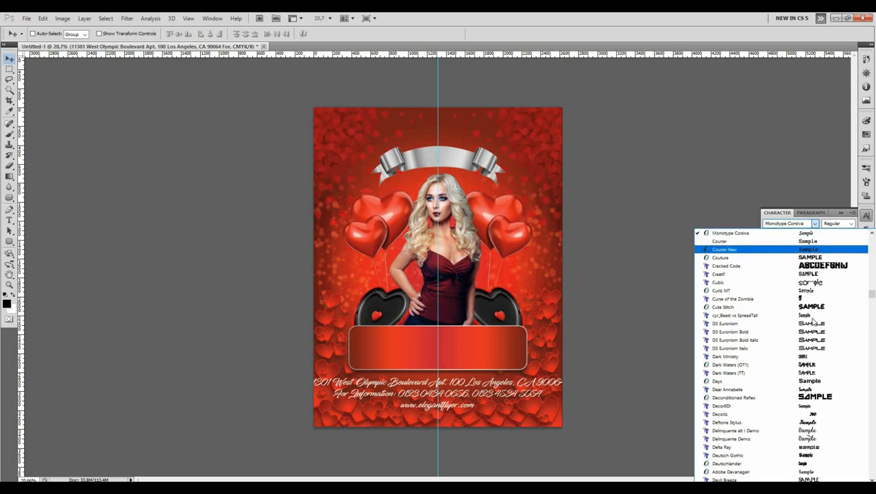
pyautogui.scroll(-15, 802, 288)
pyautogui.scroll(-15, 798, 335)
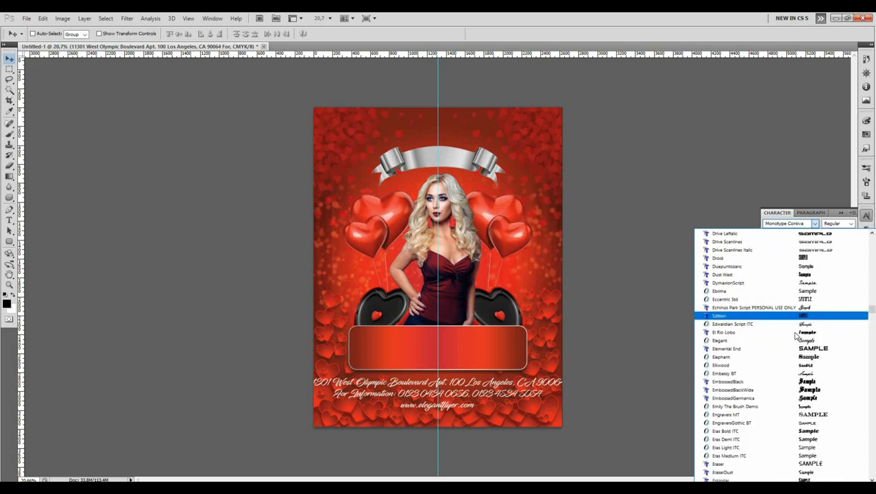
pyautogui.scroll(-15, 856, 340)
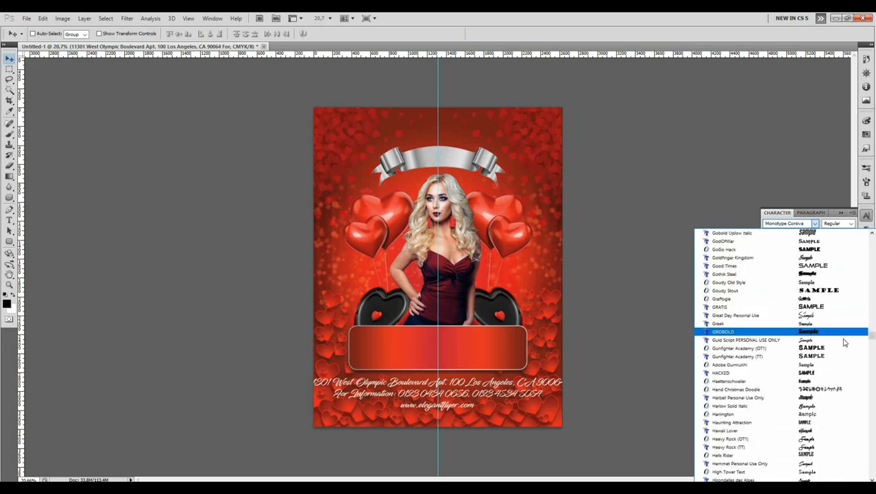
pyautogui.scroll(-15, 803, 357)
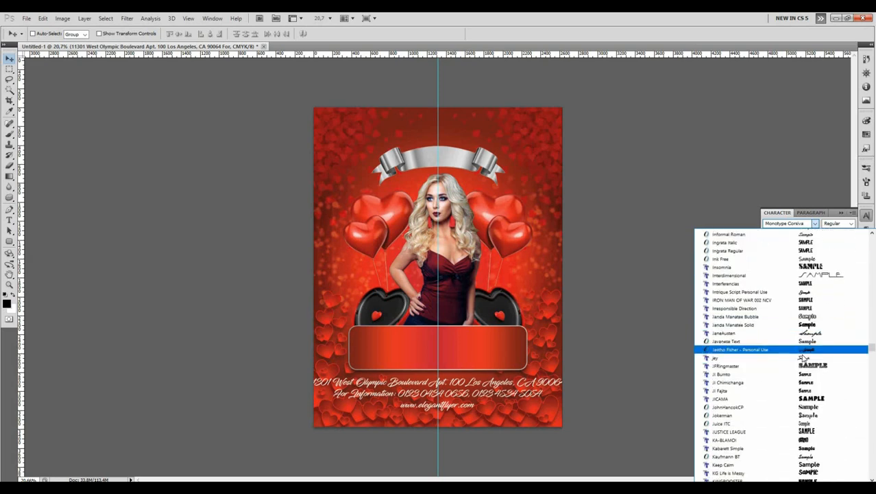
pyautogui.scroll(-5, 803, 357)
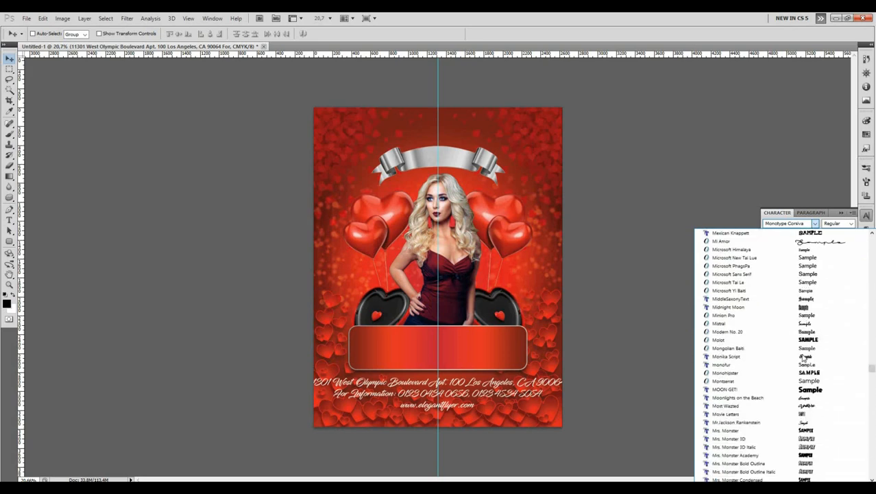
pyautogui.scroll(-4, 803, 358)
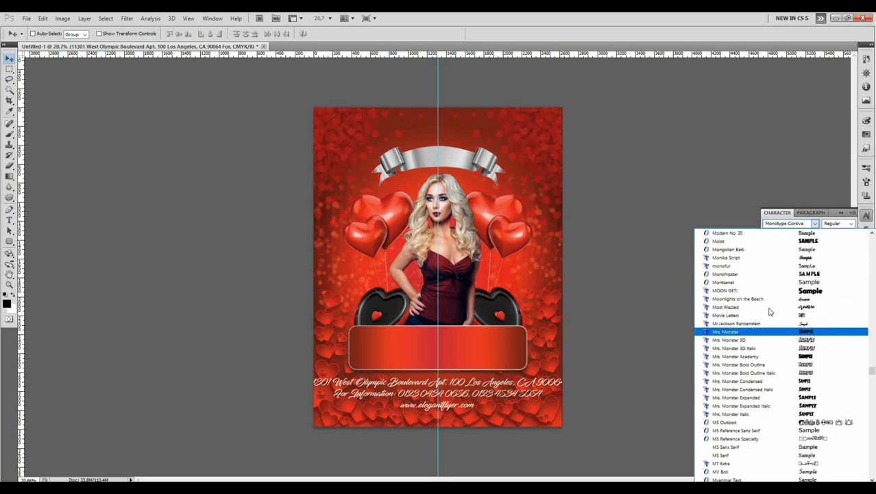
pyautogui.click(767, 286)
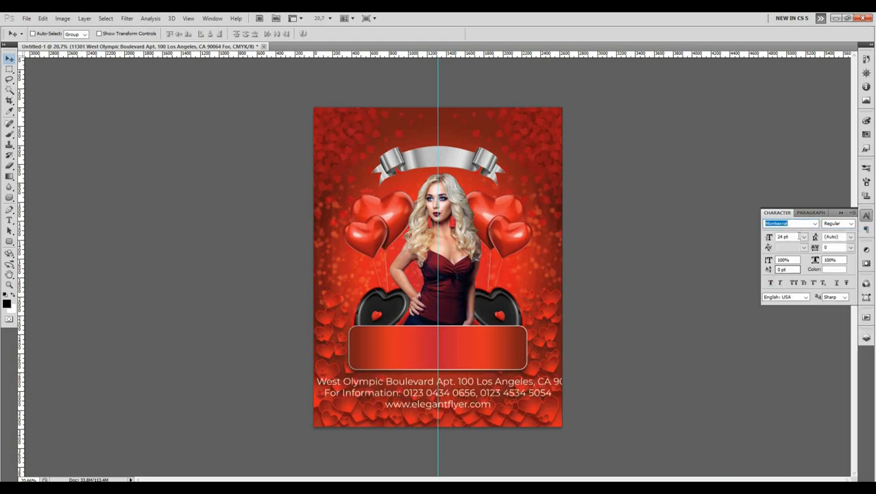
# Step: Set the contact text to 11 pt with the Medium font style
pyautogui.click(804, 237)
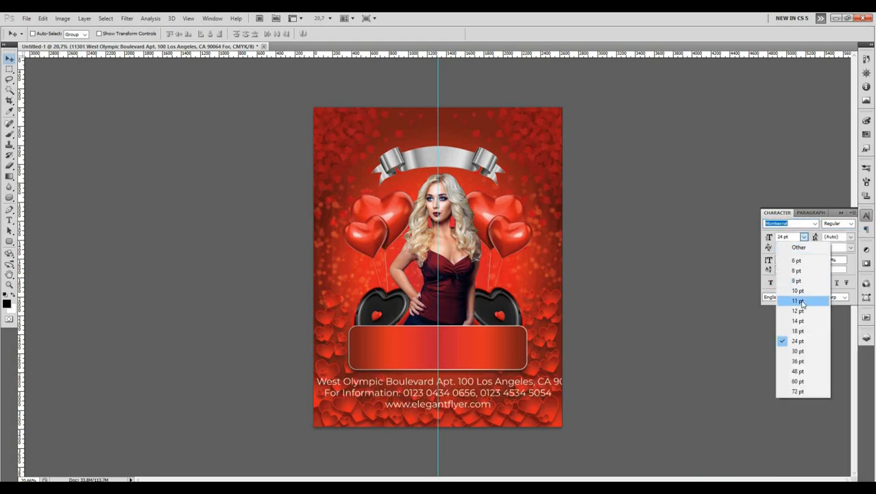
pyautogui.click(804, 303)
pyautogui.click(851, 223)
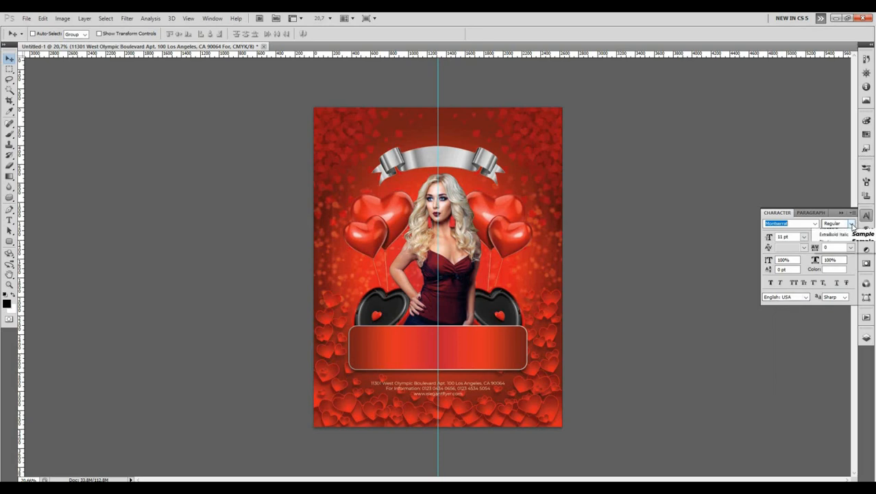
pyautogui.click(841, 291)
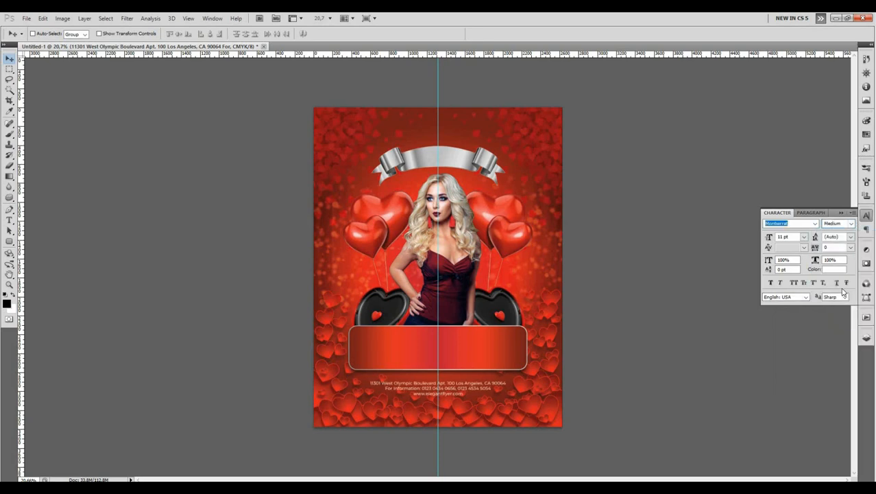
pyautogui.click(866, 215)
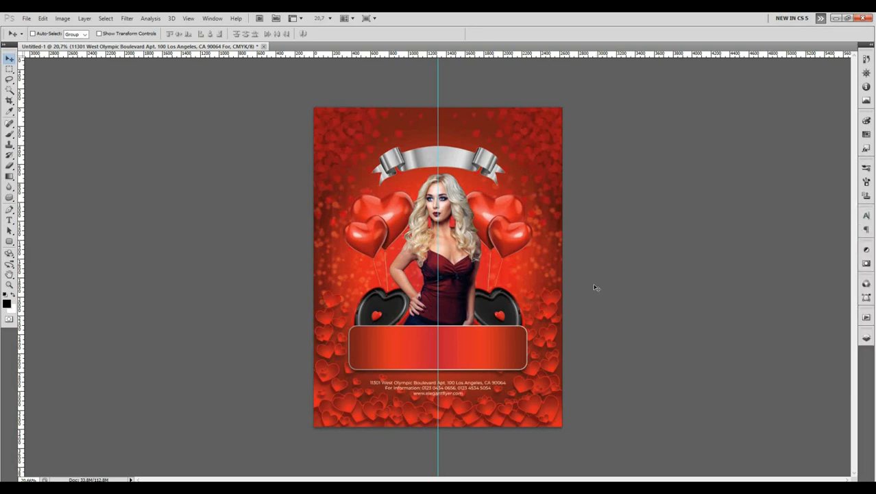
# Step: Nudge the contact text up until it sits just below the banner
pyautogui.hotkey('shift', 'Up')
pyautogui.hotkey('shift', 'Up')
pyautogui.hotkey('shift', 'Up')
pyautogui.hotkey('shift', 'Up')
pyautogui.hotkey('shift', 'Up')
pyautogui.hotkey('shift', 'Down')
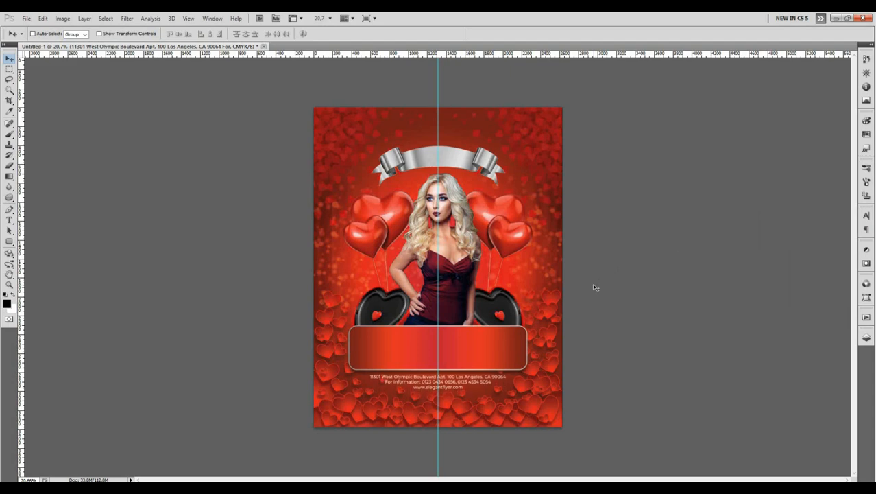
# Step: Switch to the Text file in Notepad and copy "entry $25 • 2 drinks free • dress code free • door open at 10pm"
pyautogui.click(240, 488)
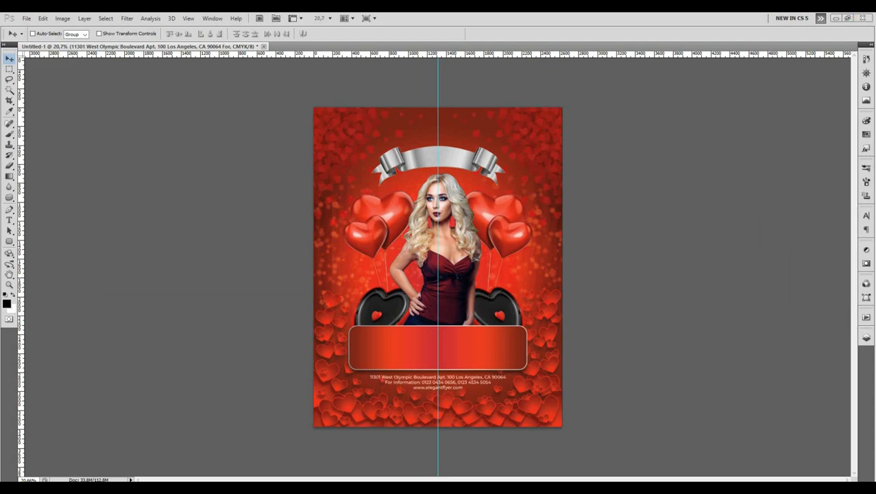
pyautogui.moveTo(64, 338); pyautogui.dragTo(294, 336)
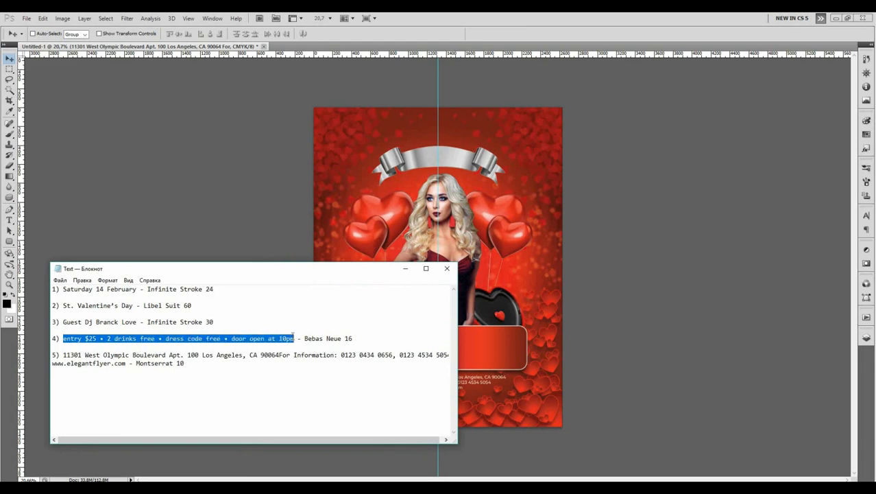
pyautogui.click(405, 268)
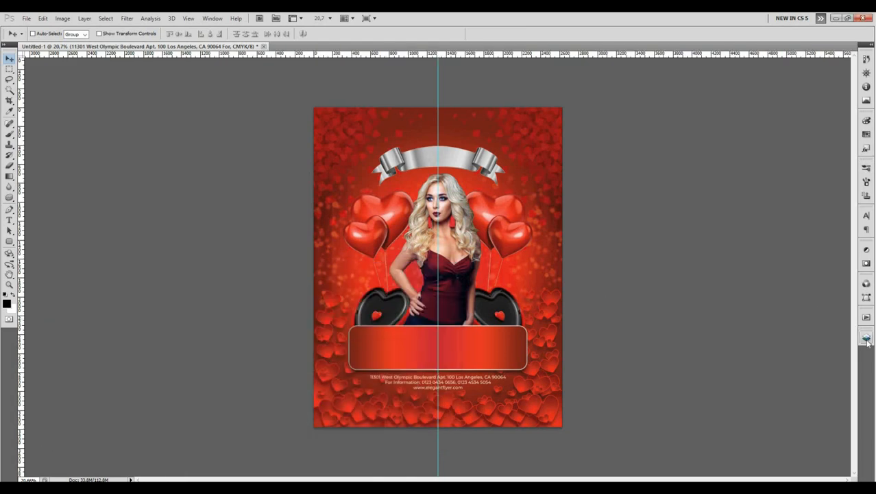
# Step: Add a new layer above the contact text and paste the entry and dress code line centred in the banner's lower part
pyautogui.click(866, 336)
pyautogui.click(832, 474)
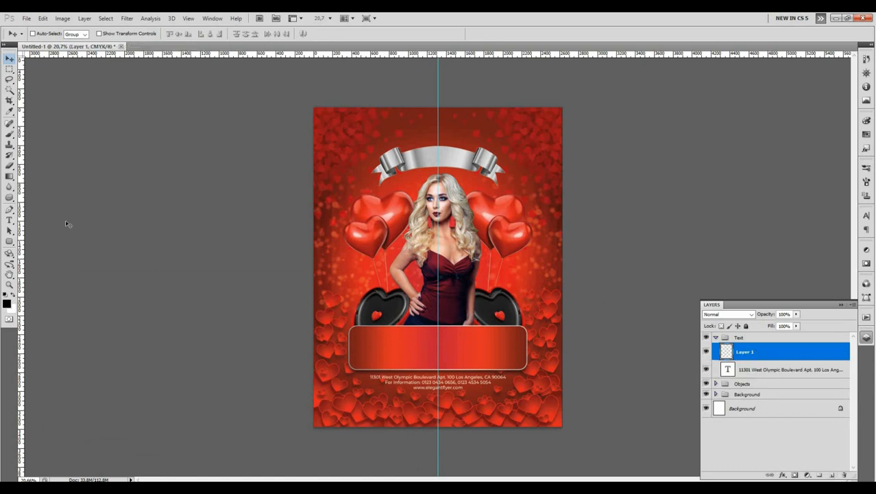
pyautogui.click(9, 220)
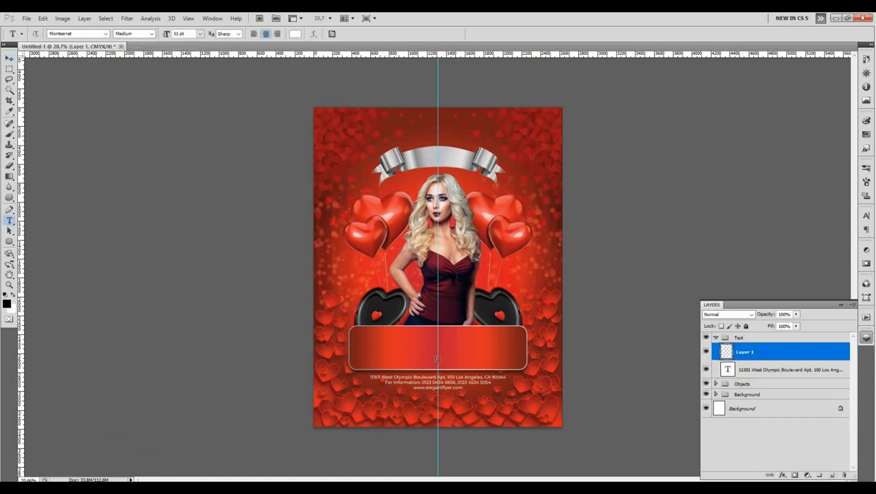
pyautogui.click(436, 357)
pyautogui.write('entry $25 - 2 drinks free - dress code free - door open at 10pm!')
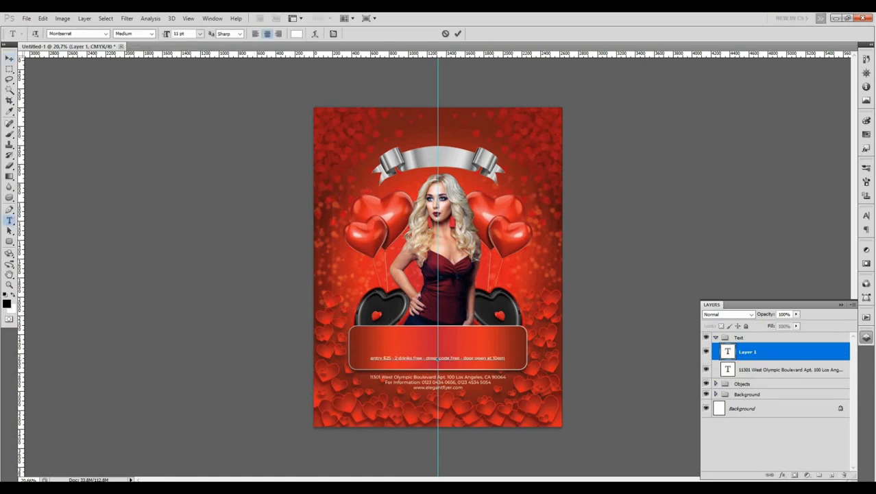
pyautogui.click(14, 59)
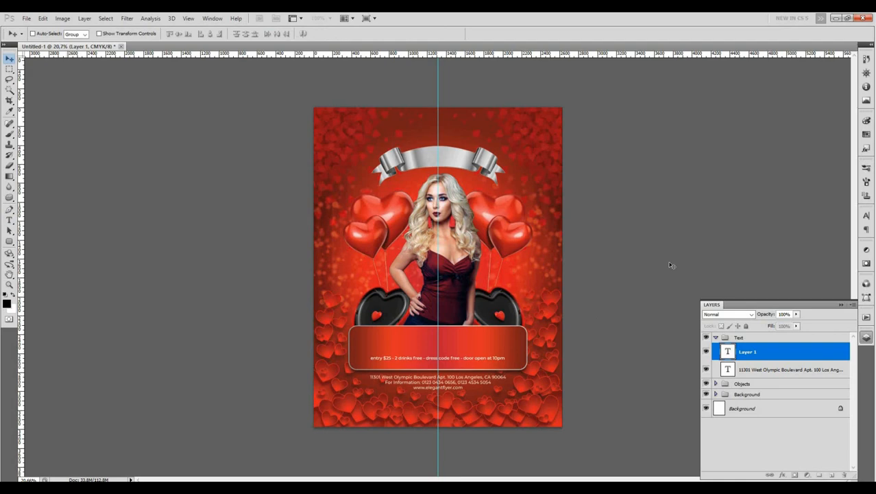
# Step: Set the font of the entry and dress code line to Bebas Neue
pyautogui.click(866, 215)
pyautogui.click(798, 224)
pyautogui.write('Be')
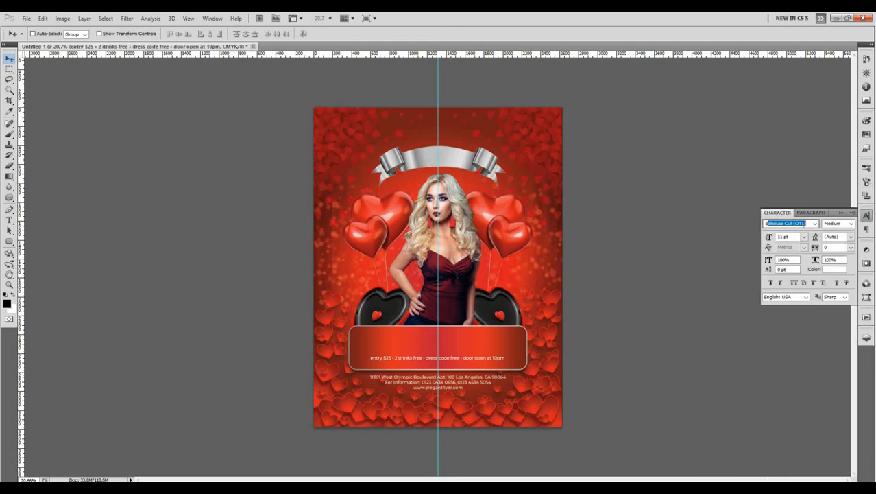
pyautogui.write('bas')
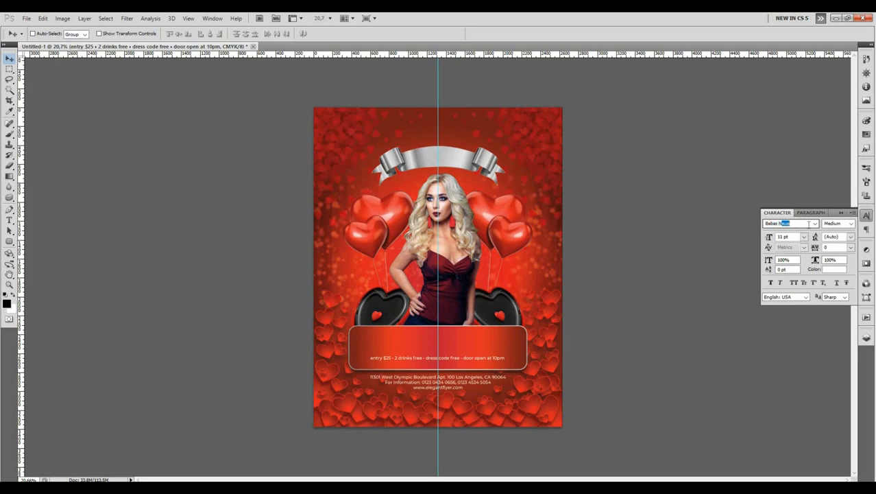
pyautogui.click(815, 224)
pyautogui.click(816, 233)
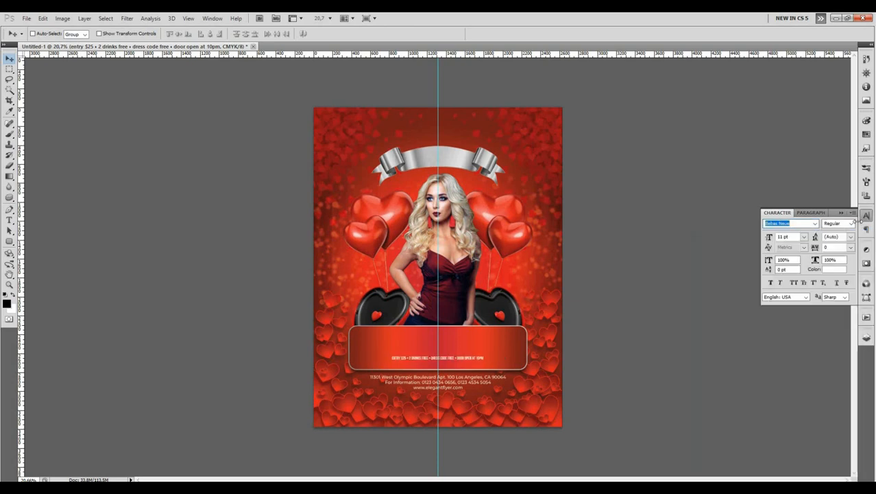
# Step: Set the entry line's size to 18 pt and its tracking to 25
pyautogui.click(804, 236)
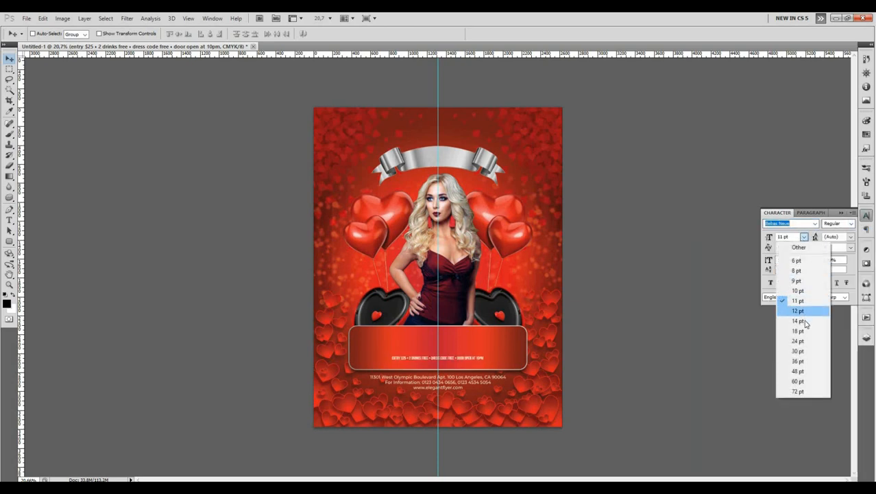
pyautogui.click(799, 331)
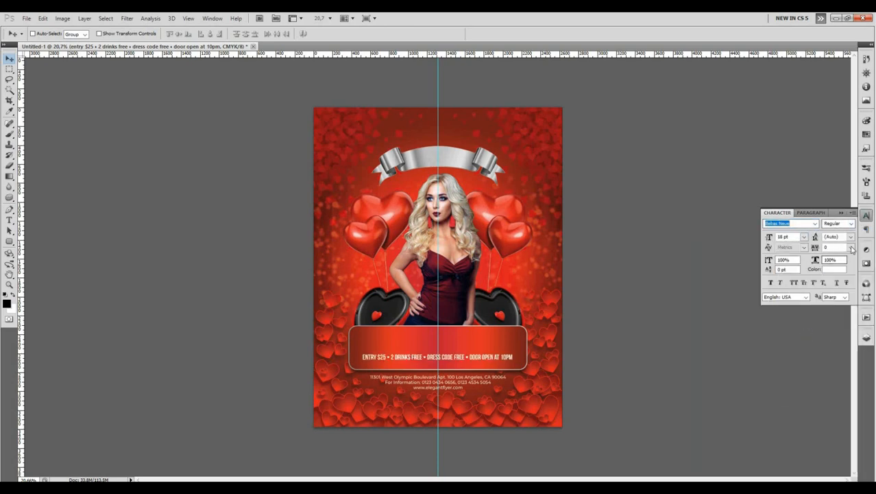
pyautogui.click(851, 247)
pyautogui.click(845, 334)
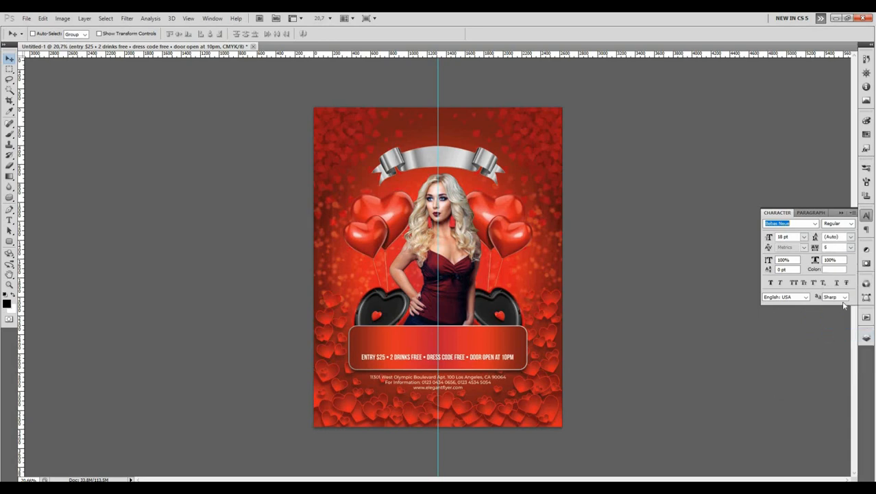
pyautogui.click(851, 248)
pyautogui.click(846, 354)
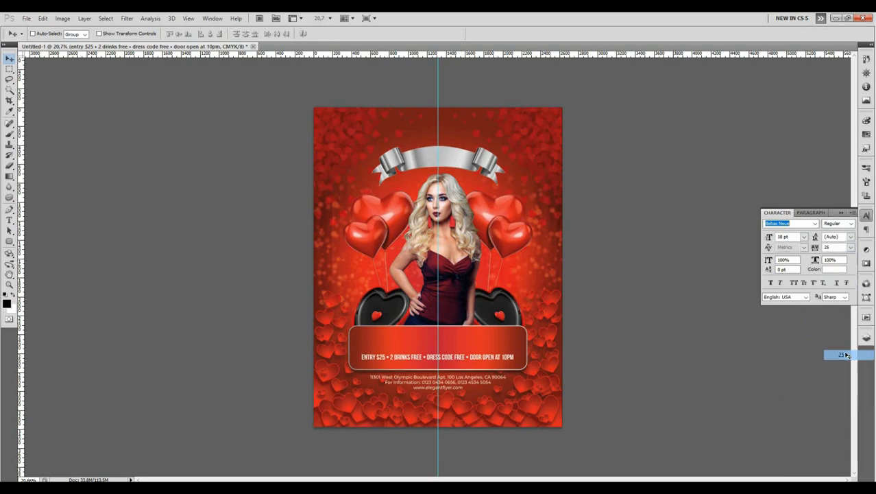
pyautogui.click(866, 215)
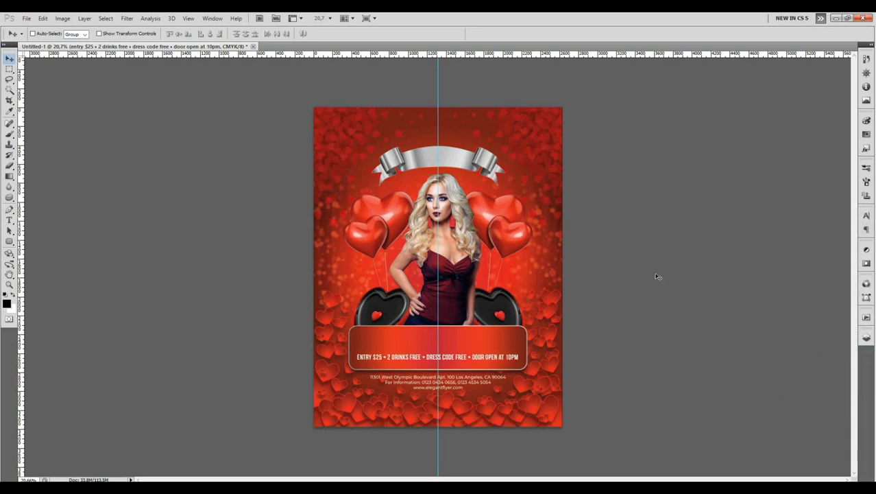
# Step: Nudge the entry line down until it sits close to the banner's lower edge
pyautogui.hotkey('shift', 'Down')
pyautogui.hotkey('shift', 'Down')
pyautogui.hotkey('shift', 'Down')
pyautogui.hotkey('shift', 'Down')
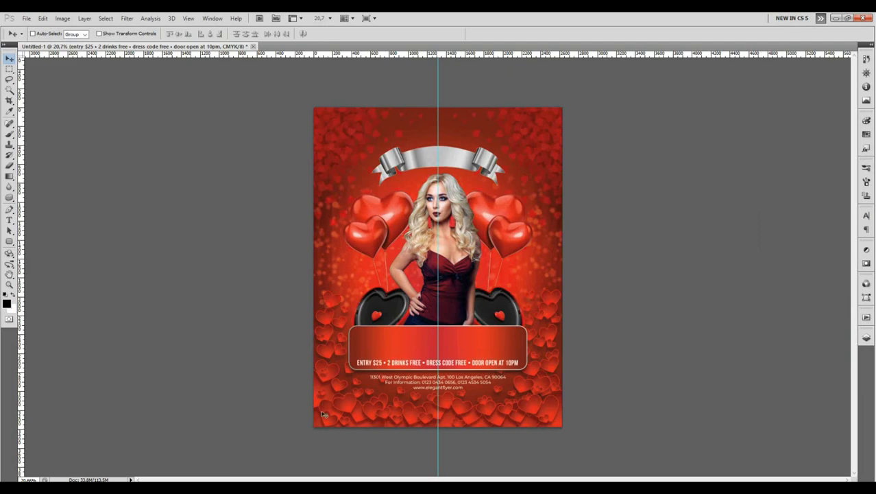
# Step: Switch to the Text file in Notepad and copy "St. Valentine's Day"
pyautogui.click(256, 488)
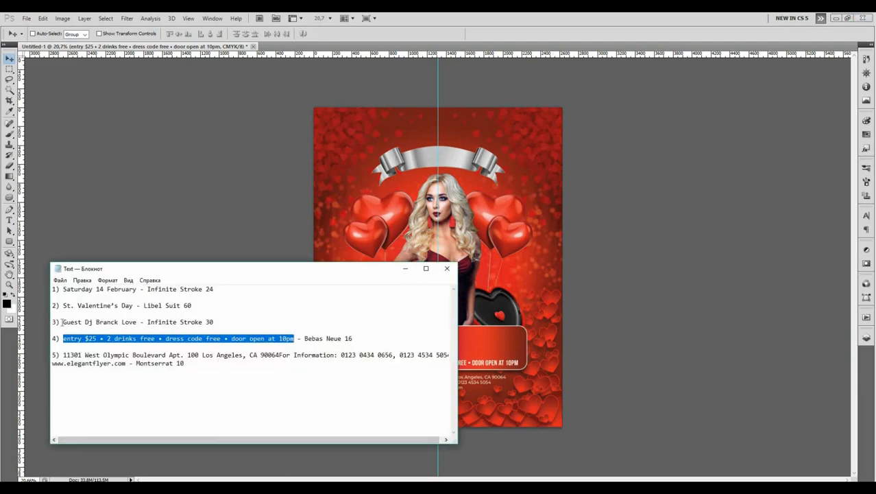
pyautogui.moveTo(63, 305); pyautogui.dragTo(130, 304)
pyautogui.hotkey('ctrl', 'c')
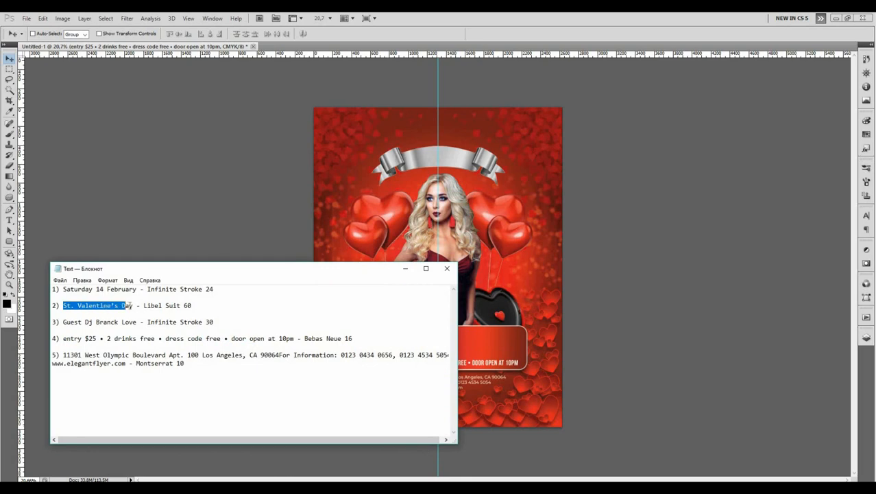
# Step: Back in Photoshop, add a new layer above the entry line and paste "St. Valentine's Day" as centred text on the vertical guide
pyautogui.click(867, 339)
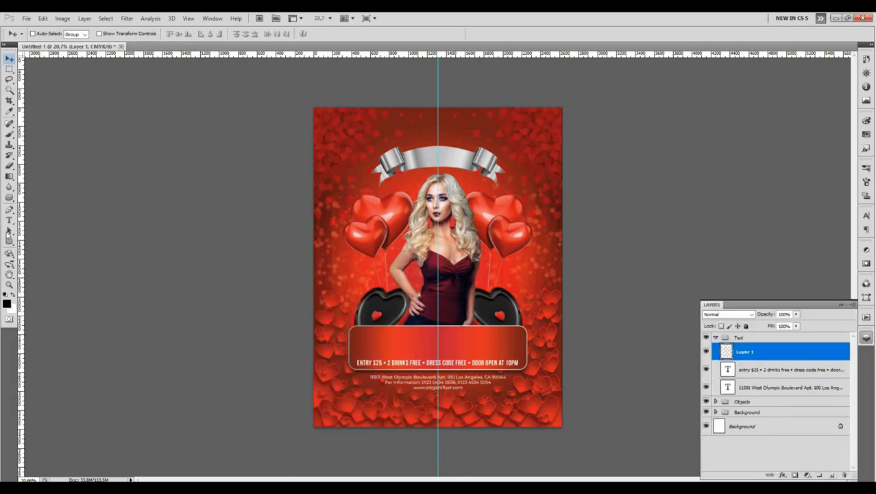
pyautogui.click(10, 220)
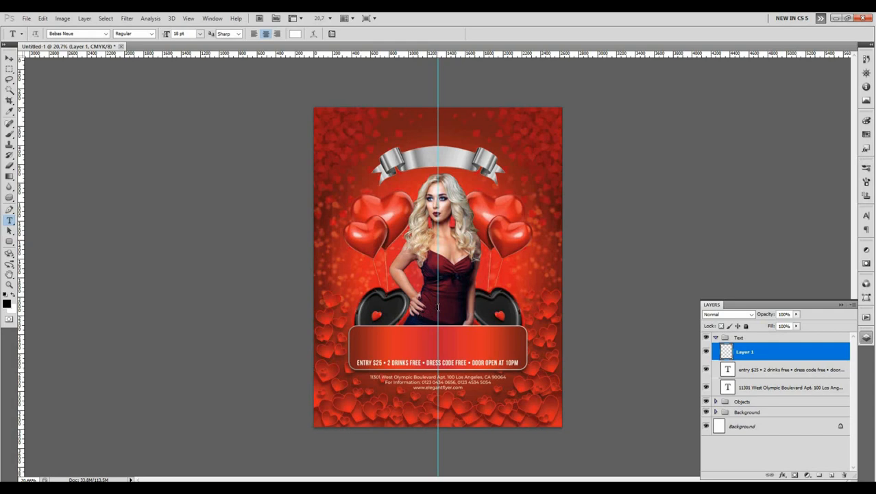
pyautogui.click(438, 309)
pyautogui.hotkey('ctrl', 'v')
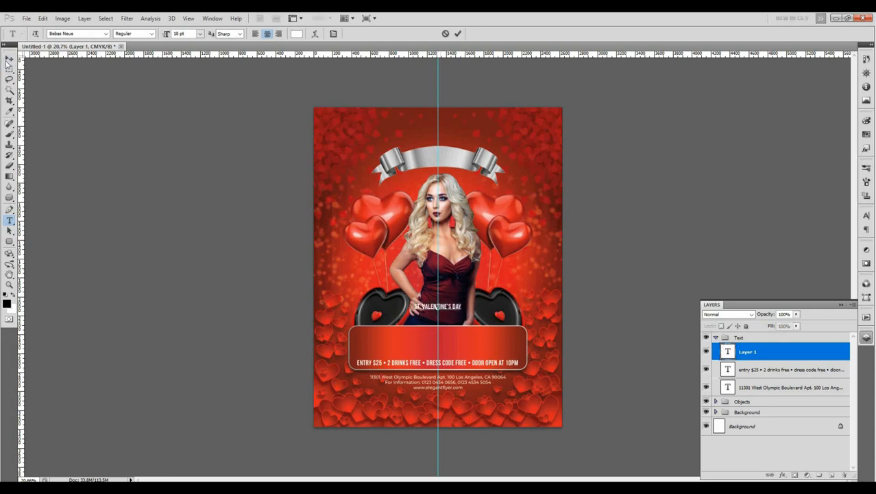
pyautogui.hotkey('ctrl', 'Return')
# Step: Scale the St. Valentine's Day title to about 342% and centre it in the banner above the entry line
pyautogui.hotkey('ctrl', 't')
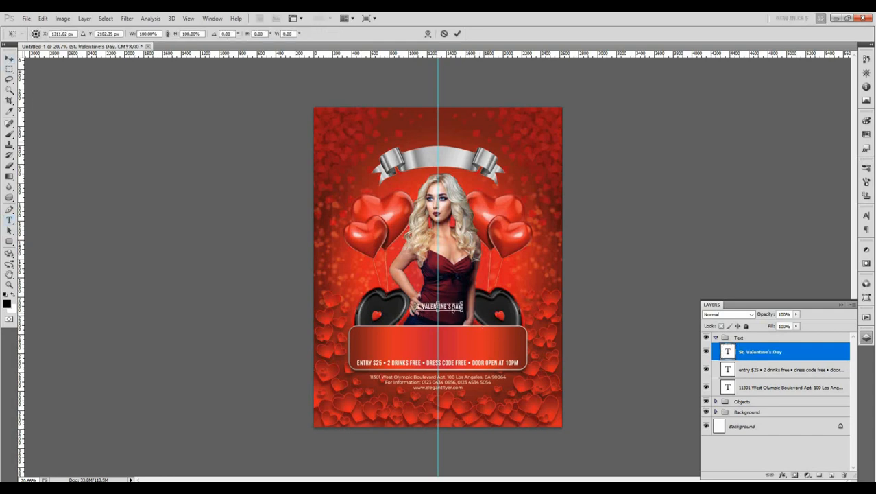
pyautogui.moveTo(464, 302); pyautogui.dragTo(524, 309)
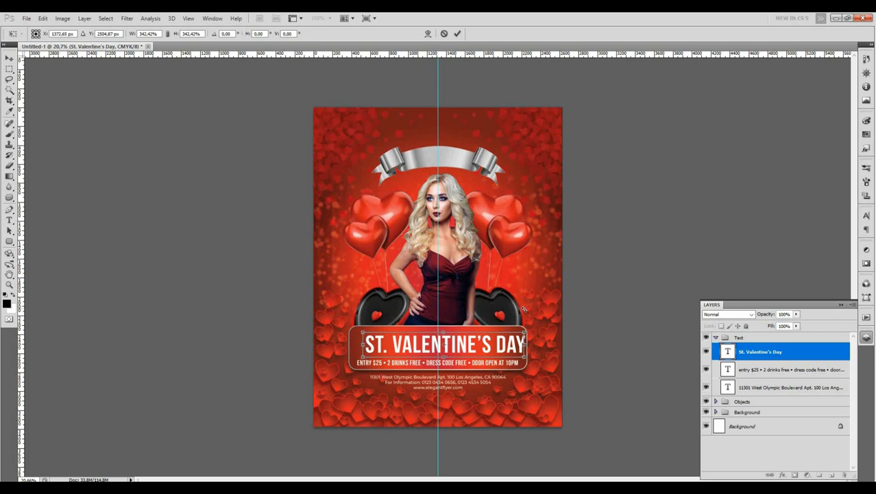
pyautogui.press('Left')
pyautogui.press('Left')
pyautogui.press('Left')
pyautogui.press('Left')
pyautogui.press('Left')
pyautogui.press('Left')
pyautogui.press('Left')
pyautogui.press('Left')
pyautogui.press('Left')
pyautogui.press('Left')
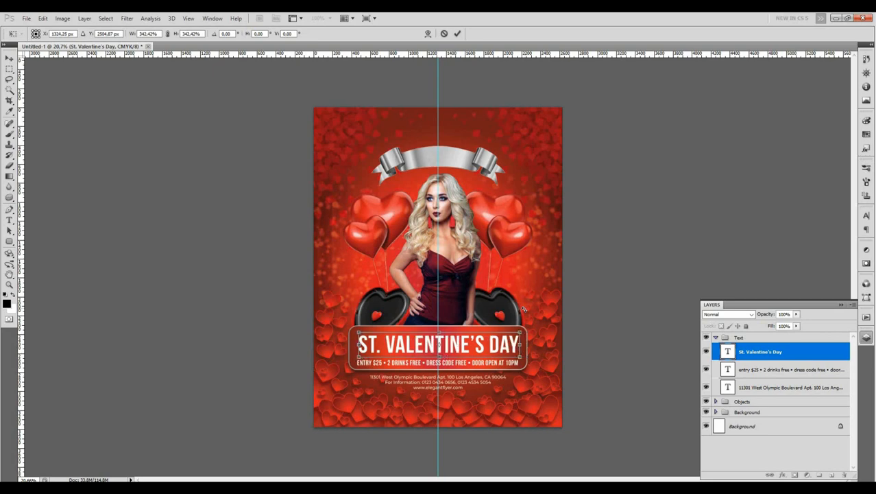
pyautogui.press('Return')
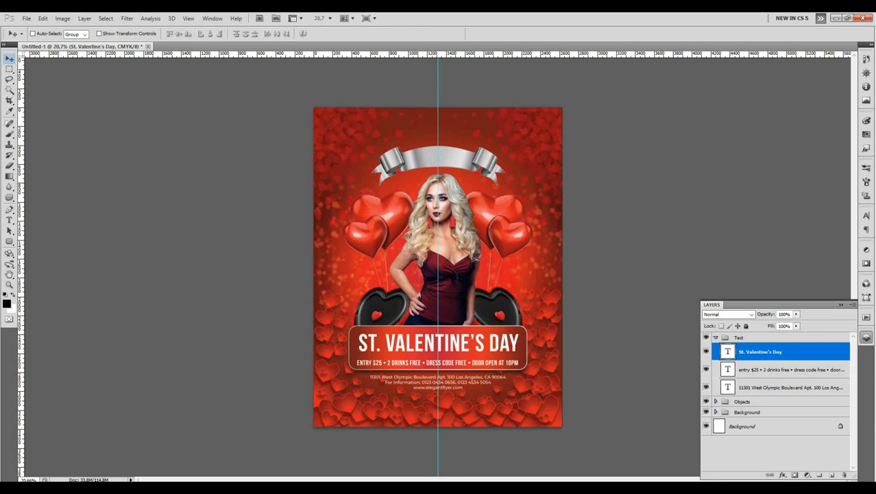
# Step: Switch to the Text file in Notepad, copy the guest DJ line and minimize the file
pyautogui.hotkey('alt', 'Tab')
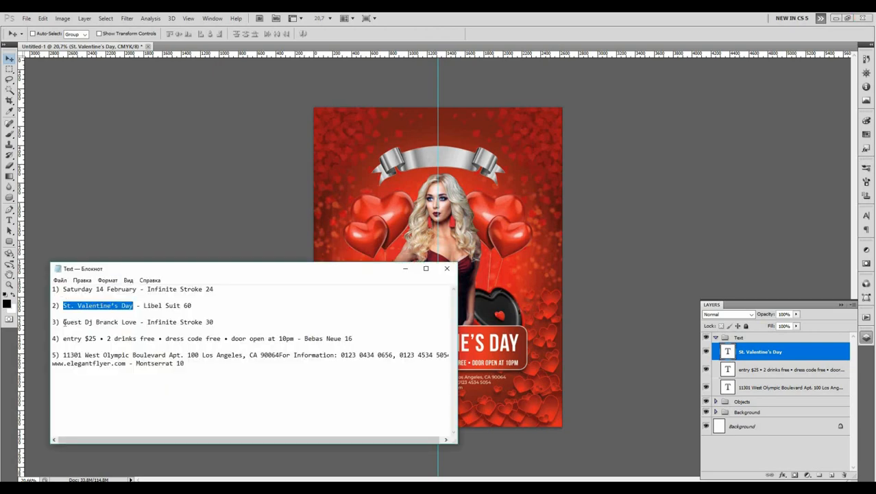
pyautogui.moveTo(63, 322); pyautogui.dragTo(132, 324)
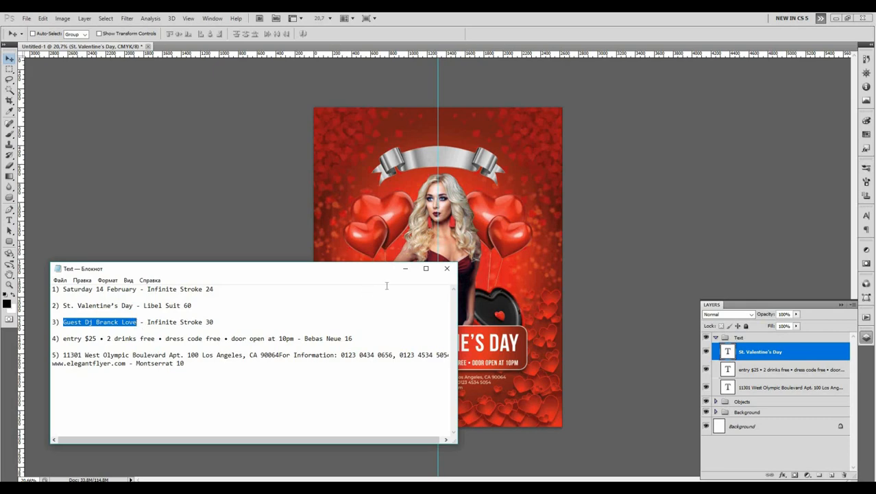
pyautogui.click(405, 268)
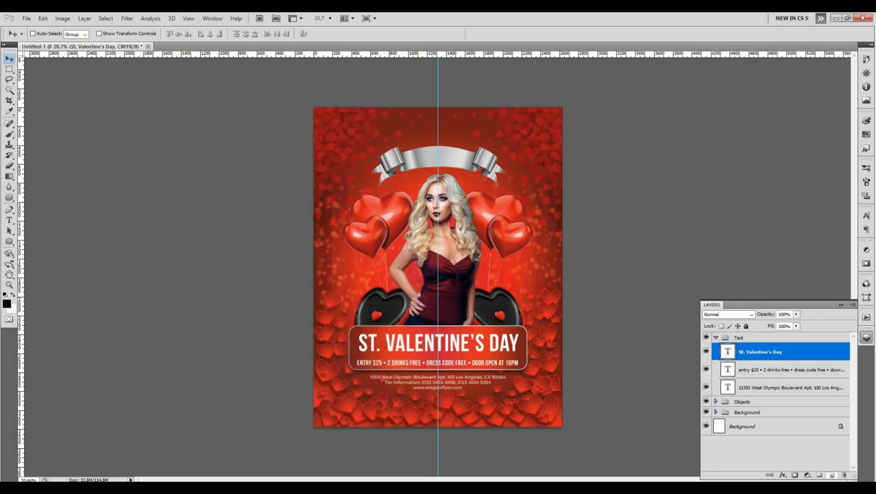
# Step: Add a new layer above the title and paste the guest DJ line centred on the guide above the banner
pyautogui.hotkey('ctrl', 'shift', 'alt', 'n')
pyautogui.press('t')
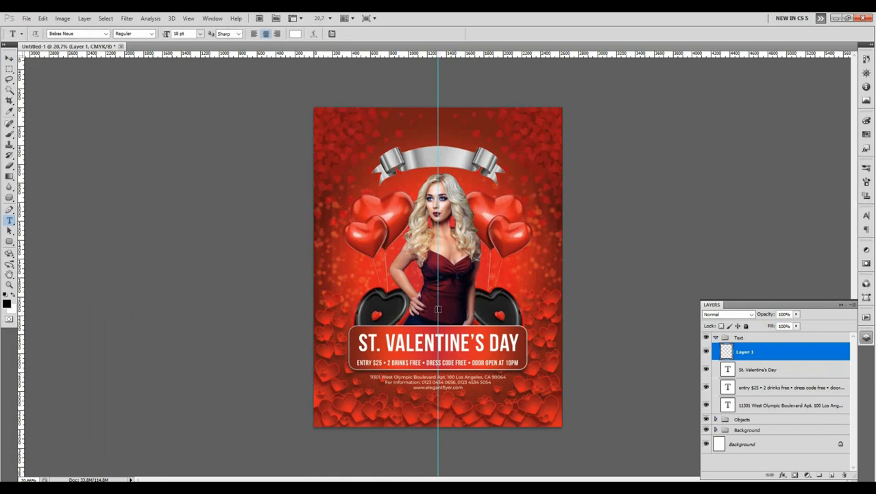
pyautogui.click(439, 308)
pyautogui.write('Guest Dj Branck Love')
pyautogui.hotkey('ctrl', 'Return')
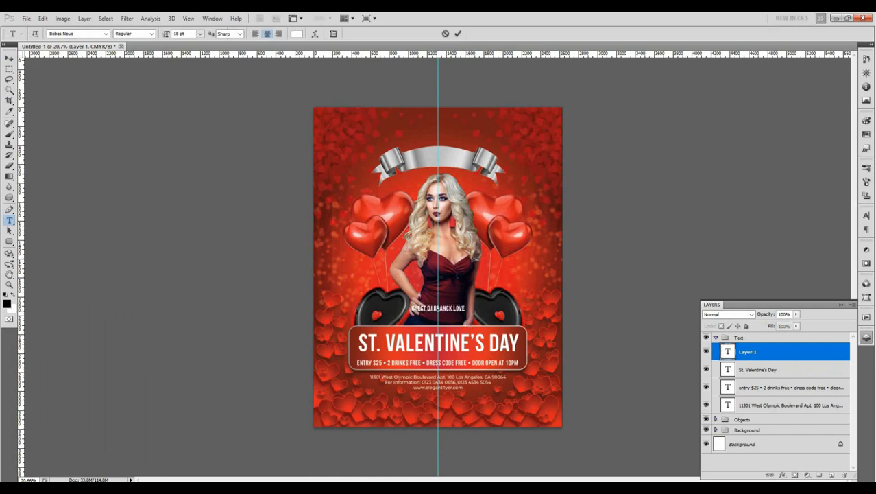
pyautogui.press('v')
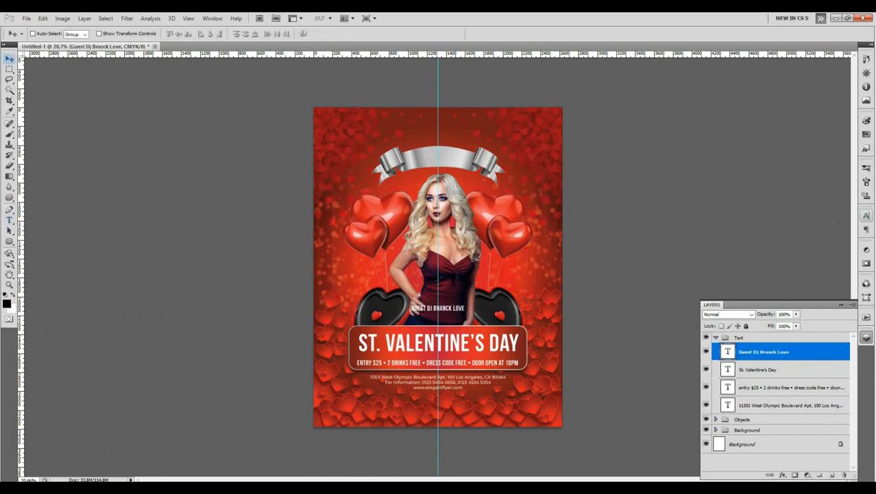
# Step: Set the guest DJ line in Infinite Stroke at 30 pt and move it down to just above the banner
pyautogui.click(865, 215)
pyautogui.click(799, 223)
pyautogui.write('In')
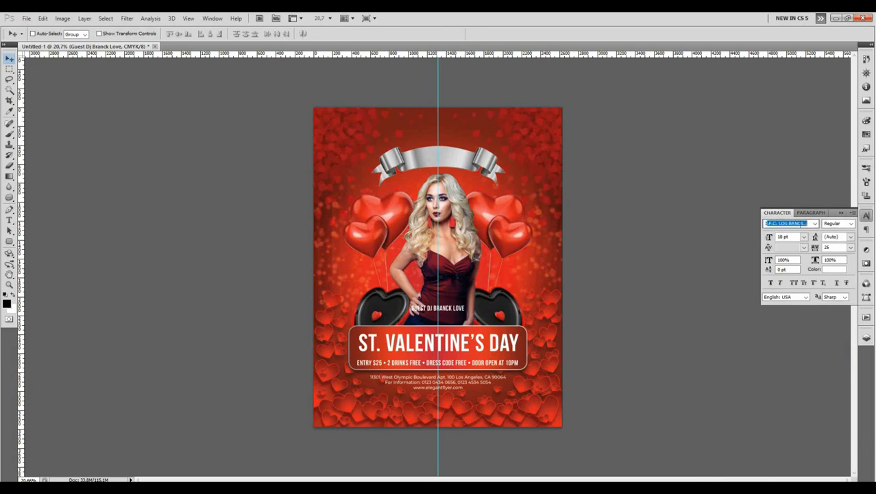
pyautogui.write('finite Stroke')
pyautogui.click(815, 225)
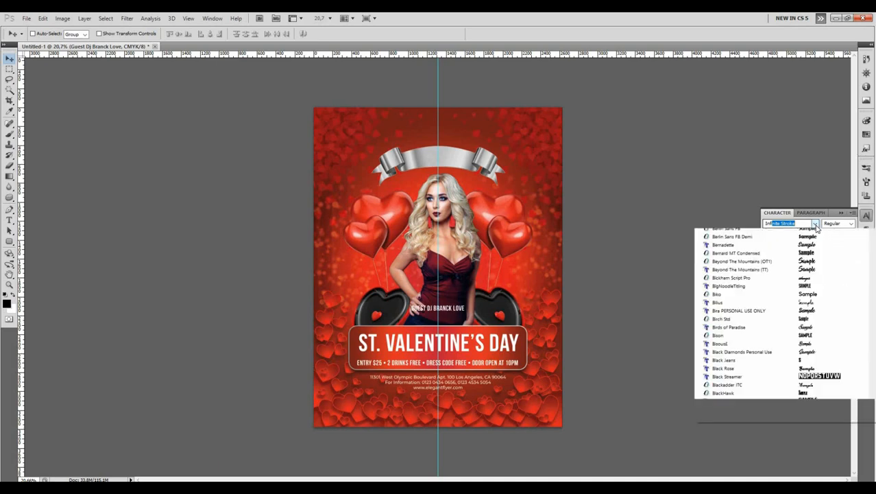
pyautogui.click(815, 234)
pyautogui.click(804, 237)
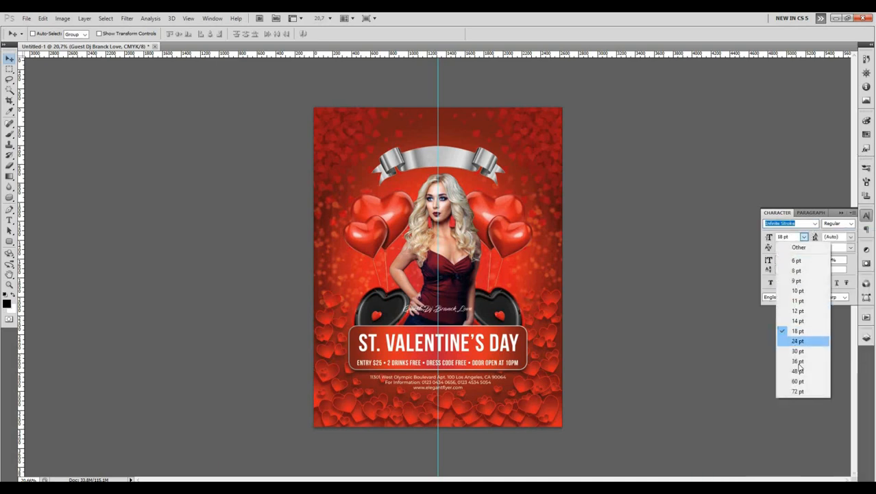
pyautogui.click(807, 352)
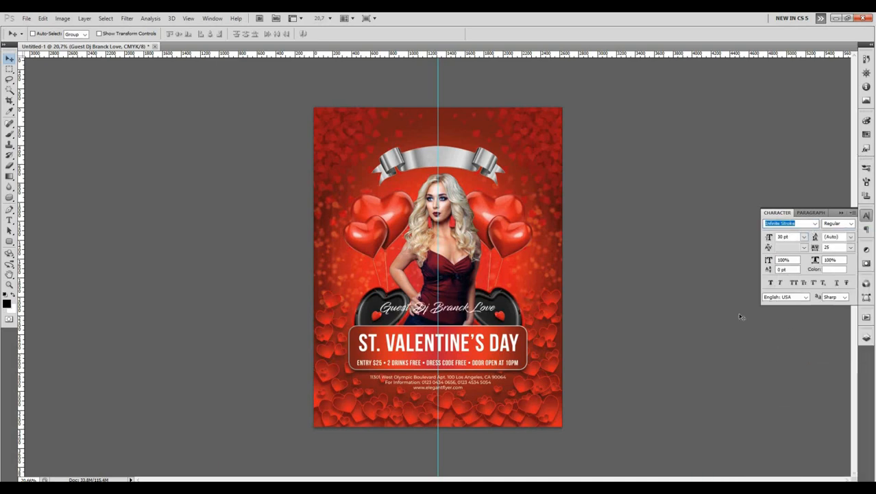
pyautogui.moveTo(475, 307); pyautogui.dragTo(474, 316)
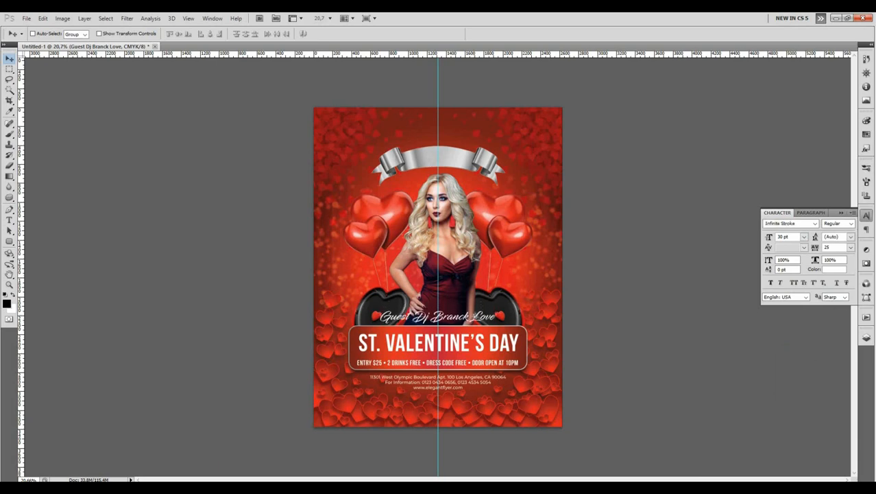
# Step: Switch to the Text file in Notepad and copy "Saturday 14 February"
pyautogui.hotkey('alt', 'Tab')
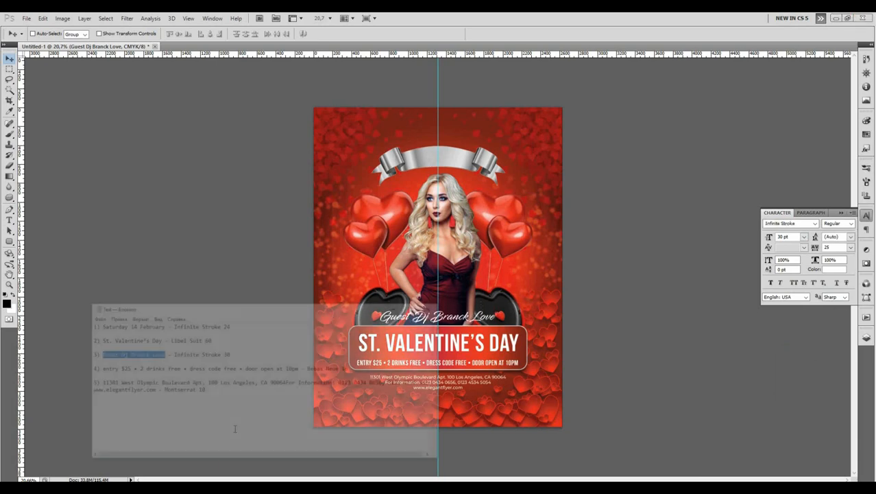
pyautogui.moveTo(63, 288); pyautogui.dragTo(132, 290)
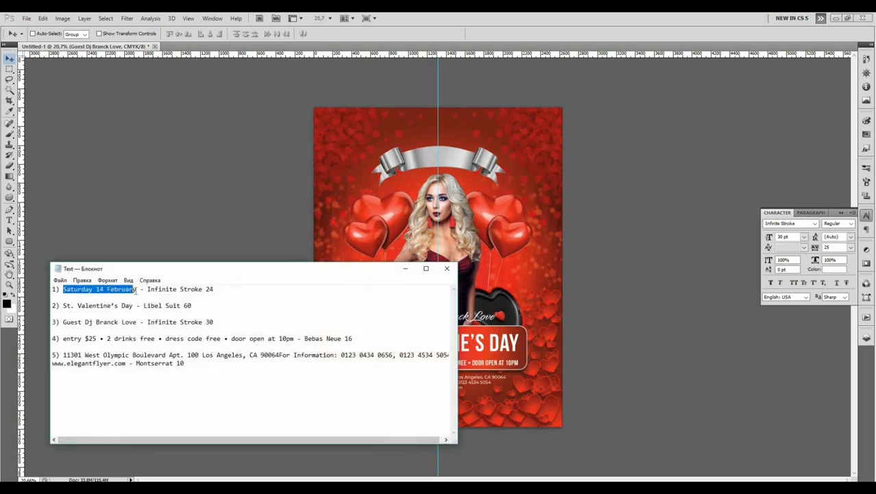
# Step: Back in Photoshop, duplicate the guest DJ text layer, move the copy straight up above the silver ribbon and activate the Type tool
pyautogui.click(866, 340)
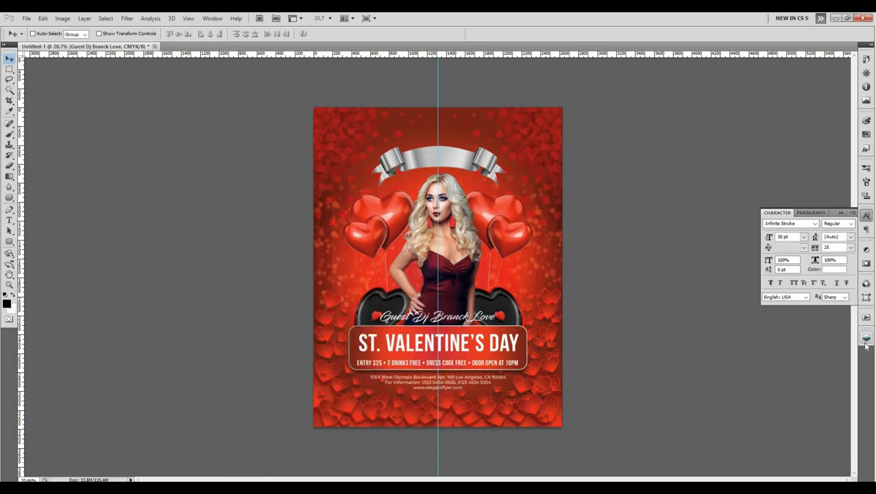
pyautogui.moveTo(815, 356); pyautogui.dragTo(831, 474)
pyautogui.hotkey('ctrl', 't')
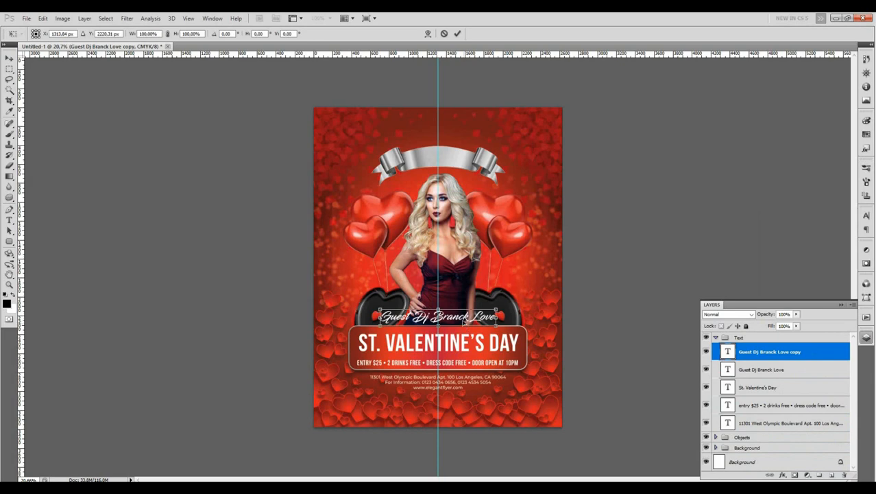
pyautogui.moveTo(464, 322); pyautogui.dragTo(464, 136)
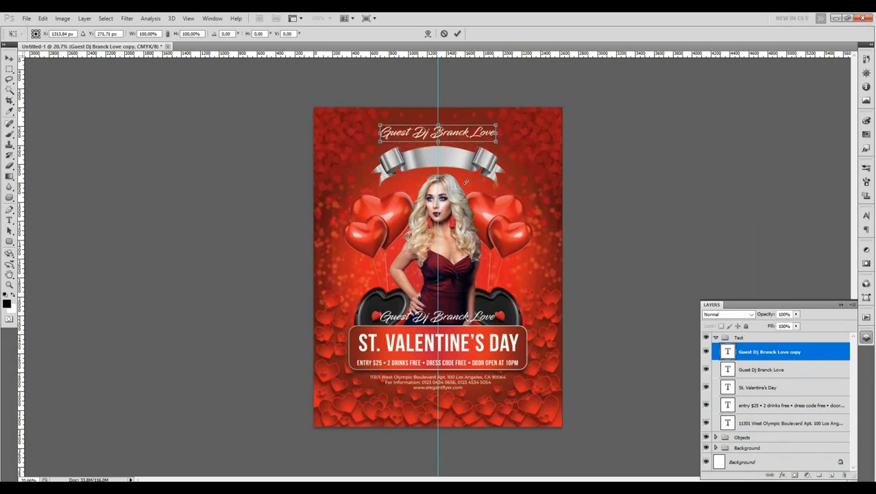
pyautogui.press('Return')
pyautogui.click(10, 220)
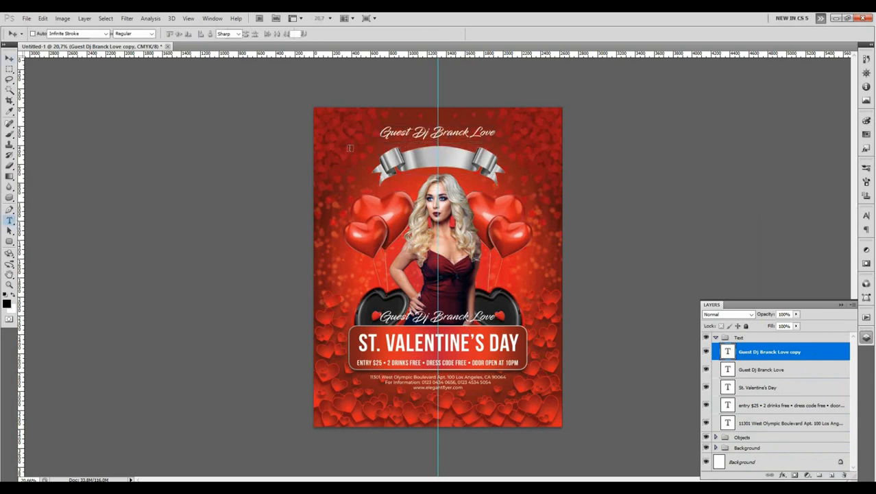
# Step: Replace the duplicated guest DJ text above the silver ribbon with "Saturday 14 February" and nudge it slightly down towards the ribbon
pyautogui.moveTo(382, 132); pyautogui.dragTo(506, 141)
pyautogui.write('February')
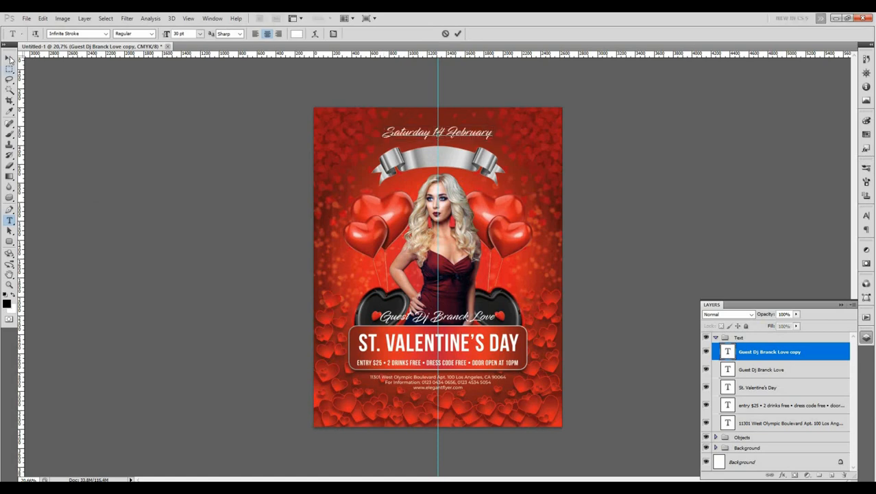
pyautogui.click(10, 59)
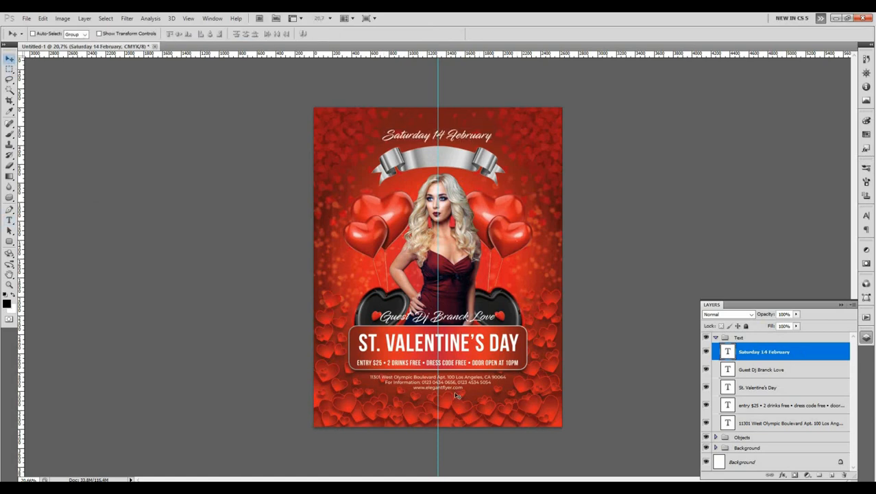
pyautogui.scroll(7, 449, 415)
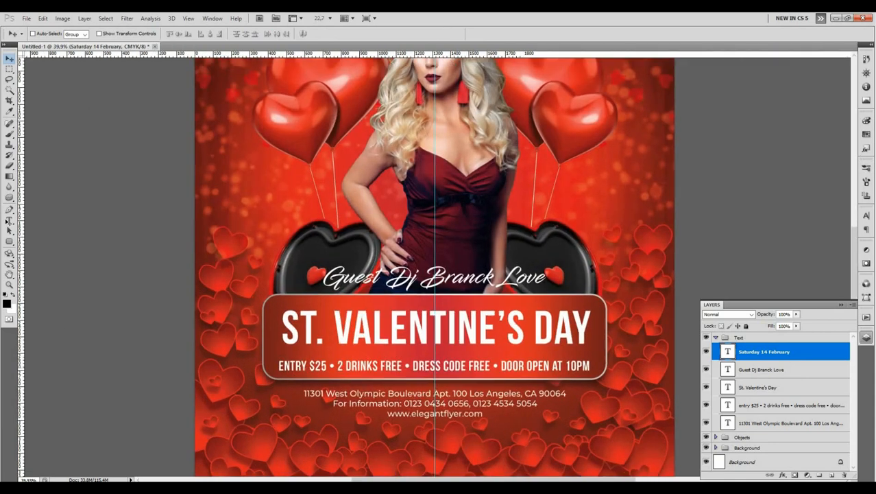
pyautogui.click(9, 220)
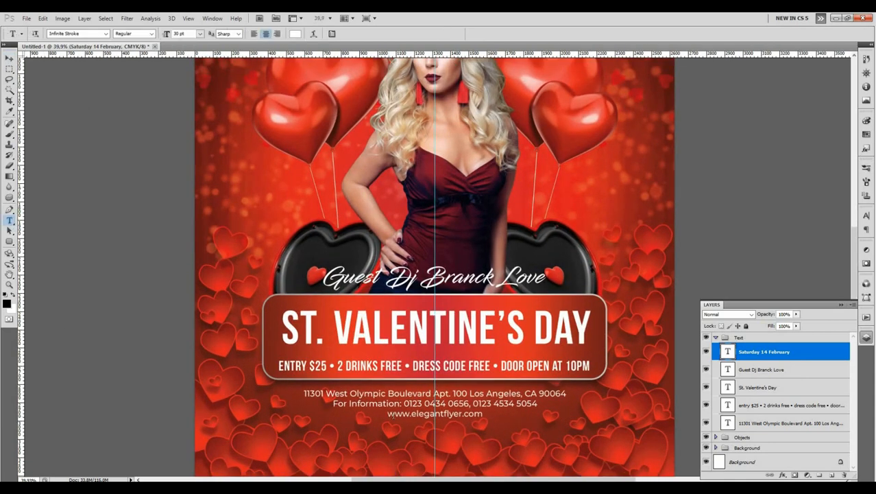
pyautogui.moveTo(387, 414); pyautogui.dragTo(484, 417)
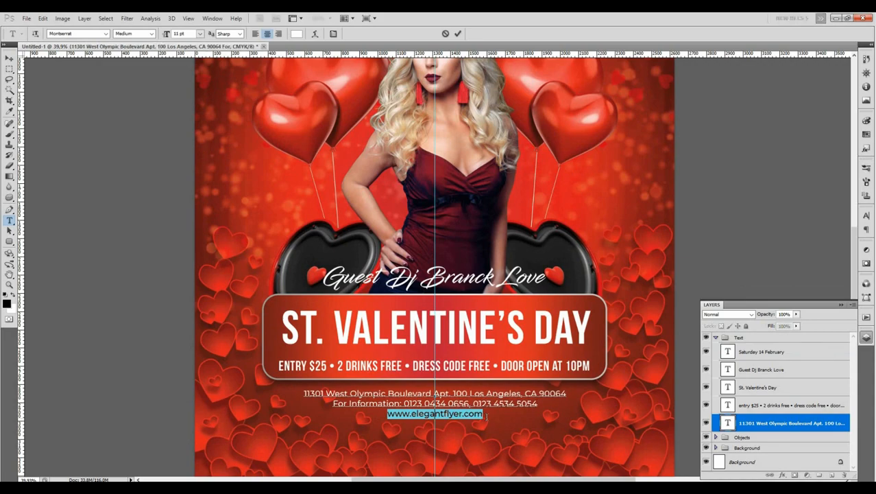
pyautogui.press('BackSpace')
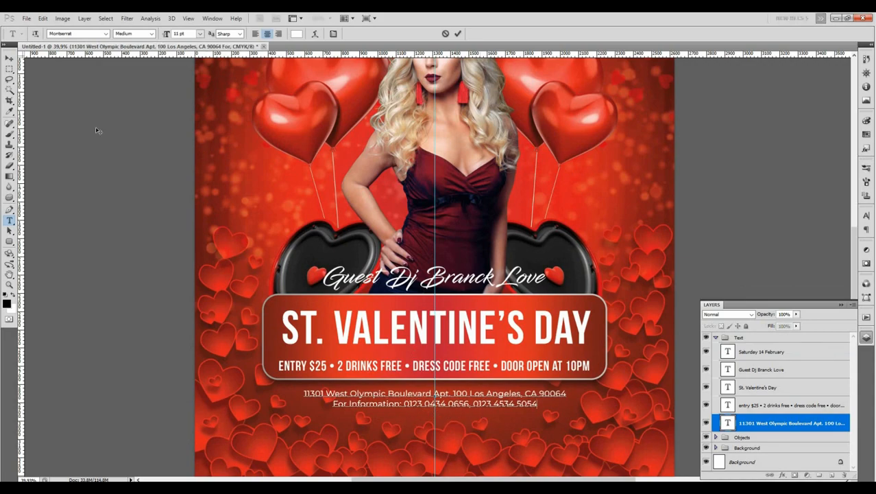
pyautogui.click(9, 60)
pyautogui.scroll(-5, 460, 247)
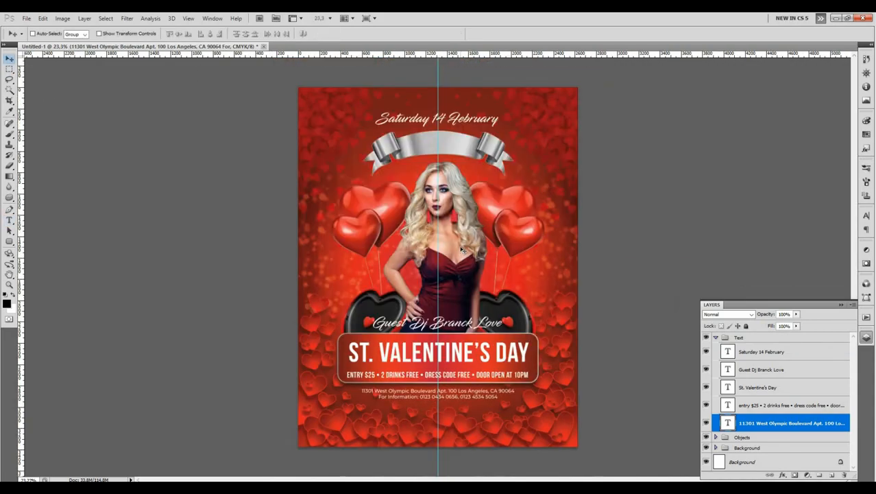
pyautogui.click(765, 355)
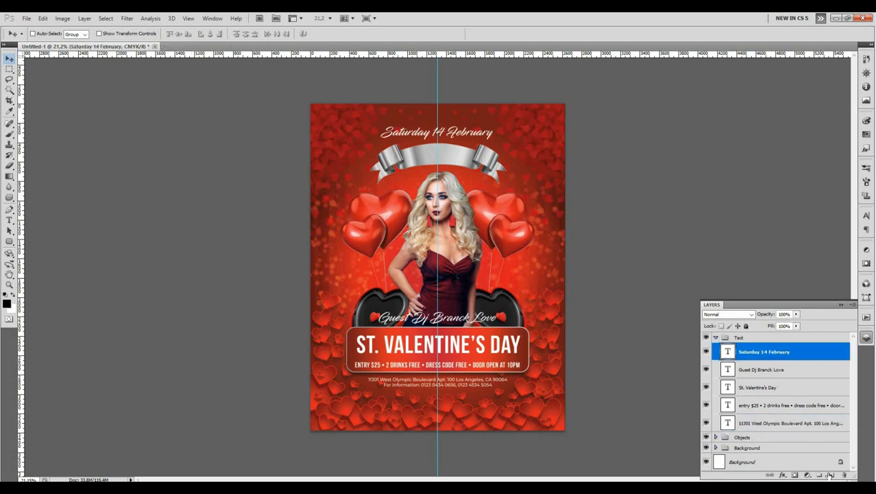
pyautogui.click(830, 474)
pyautogui.click(10, 221)
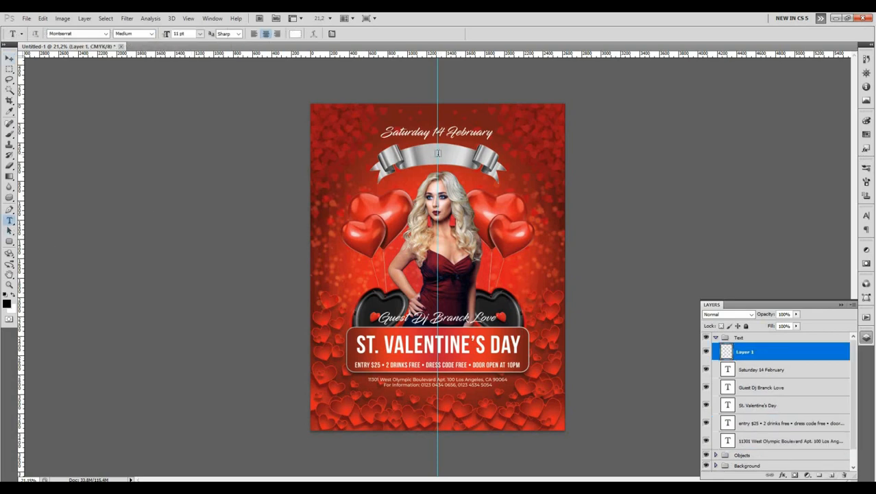
pyautogui.click(438, 154)
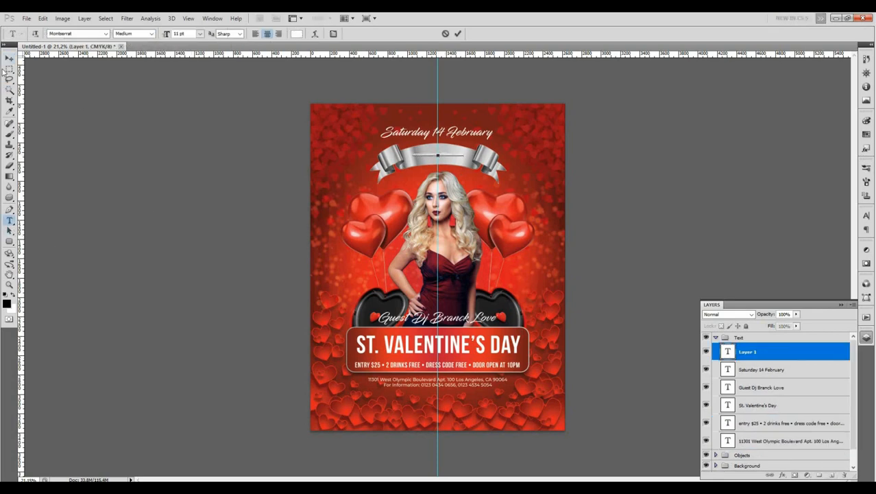
pyautogui.scroll(3, 430, 235)
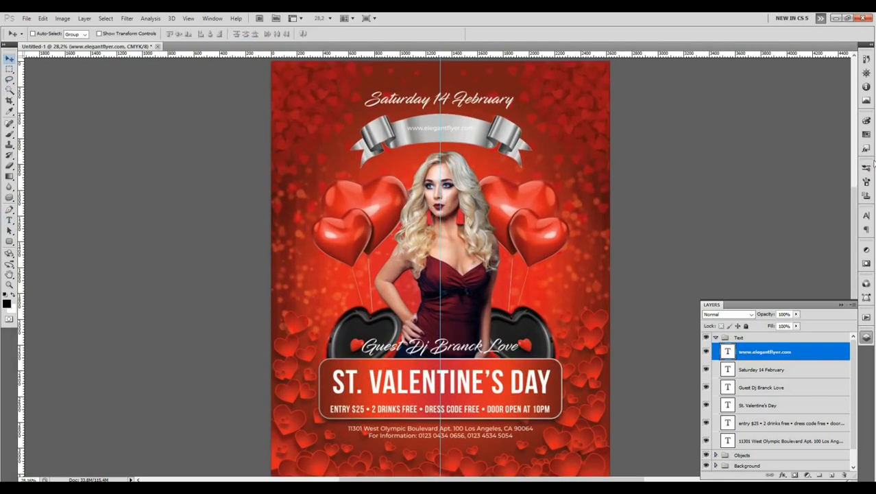
# Step: Set the web address on the ribbon in the Bebas Neue font
pyautogui.click(866, 216)
pyautogui.click(801, 224)
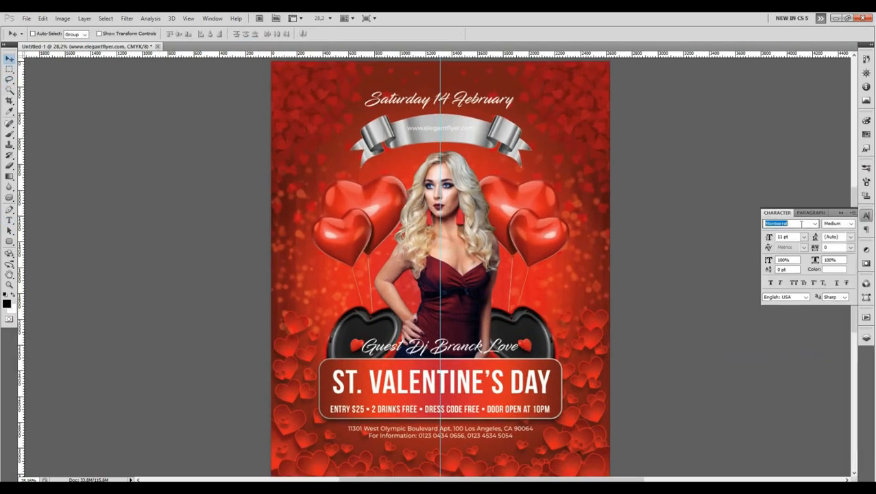
pyautogui.write('Bebas Neue')
pyautogui.click(815, 224)
pyautogui.click(814, 232)
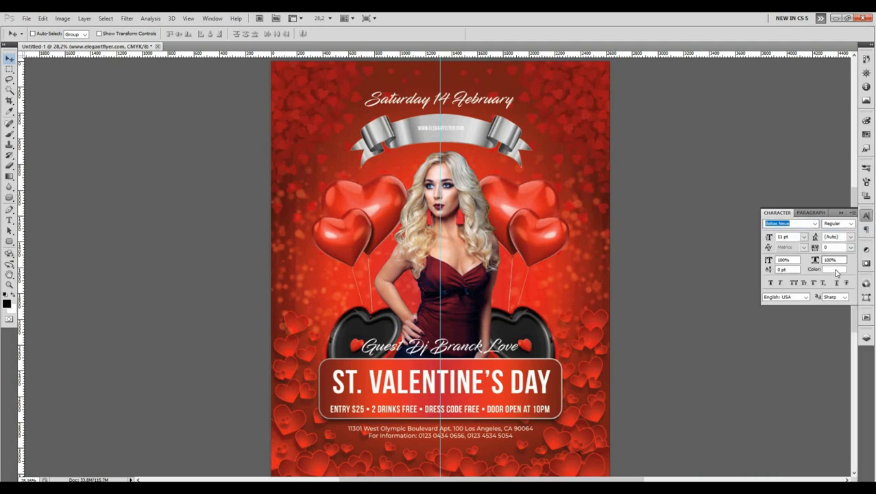
# Step: Change the web address text colour to black (000000)
pyautogui.click(833, 269)
pyautogui.click(178, 402)
pyautogui.moveTo(179, 404); pyautogui.dragTo(179, 404)
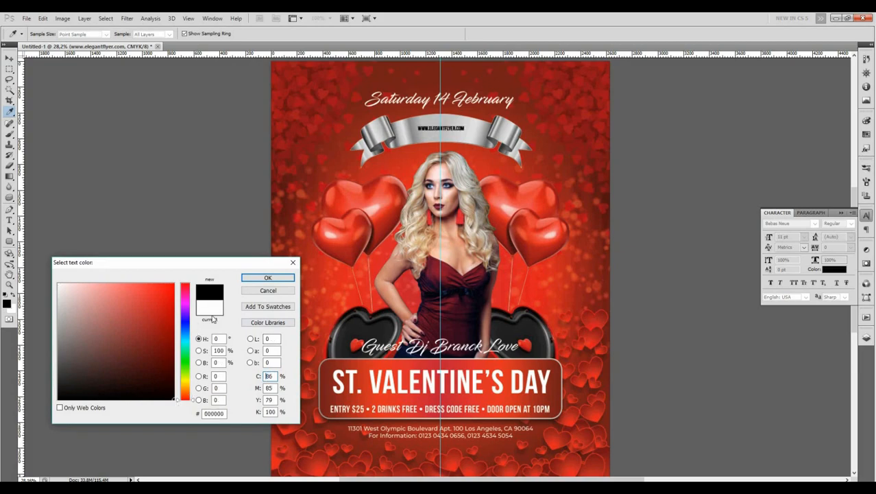
pyautogui.click(261, 278)
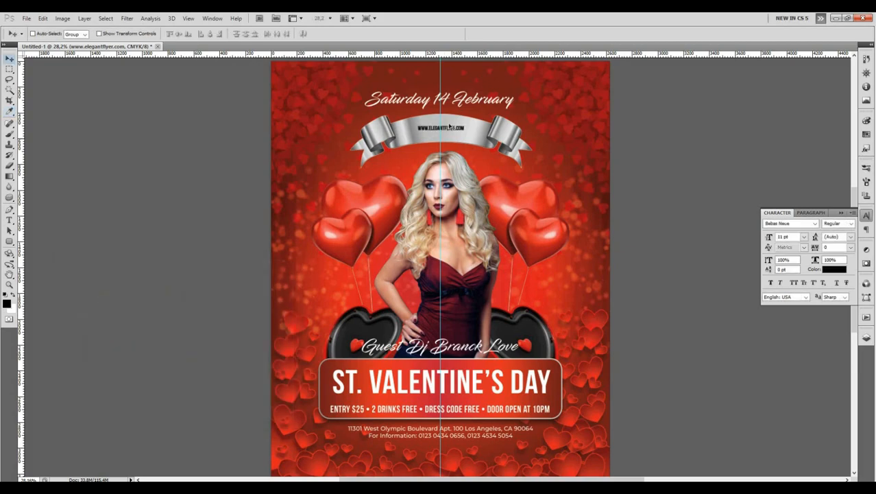
# Step: Enlarge the web address on the ribbon to 18 pt
pyautogui.scroll(5, 445, 118)
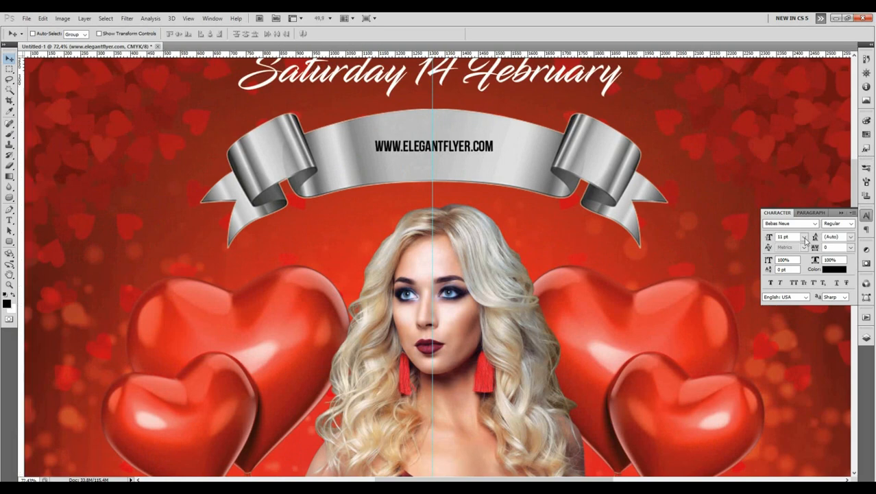
pyautogui.click(803, 237)
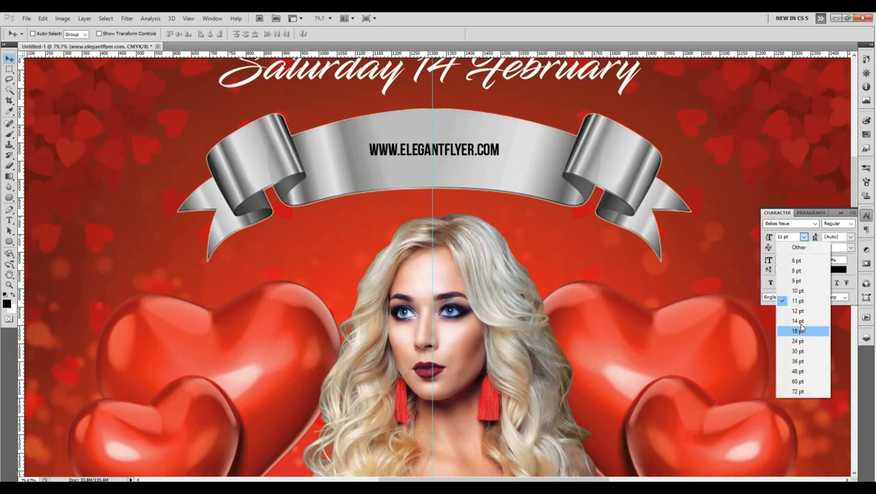
pyautogui.click(801, 322)
pyautogui.click(804, 236)
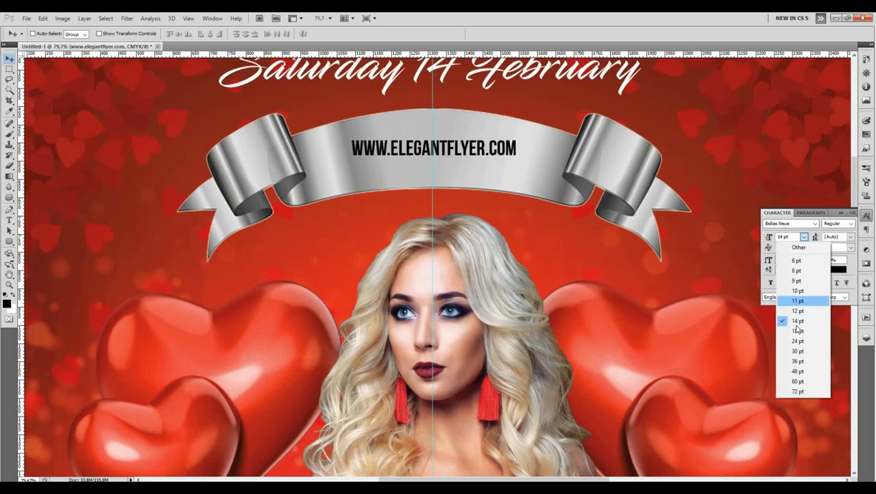
pyautogui.click(797, 330)
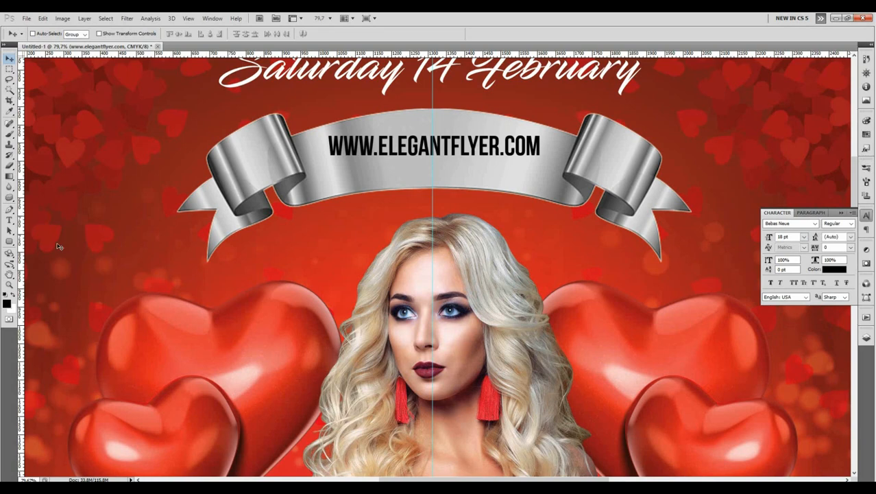
# Step: Warp the web address with a horizontal Arc style and a bend of +18% to follow the ribbon's curve
pyautogui.click(11, 221)
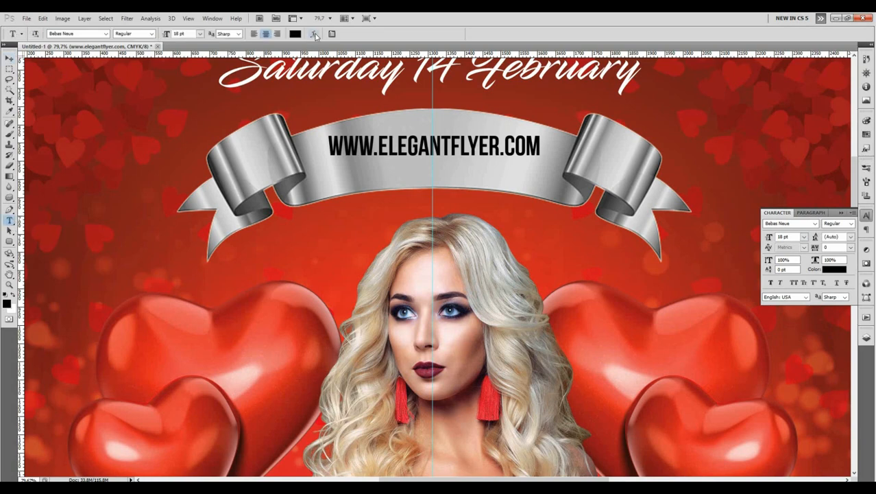
pyautogui.click(314, 34)
pyautogui.click(171, 237)
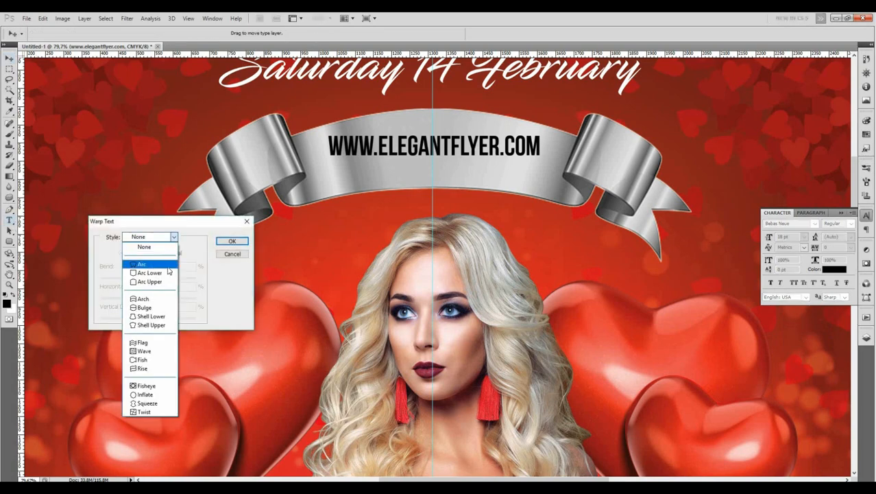
pyautogui.click(156, 264)
pyautogui.moveTo(172, 277); pyautogui.dragTo(159, 280)
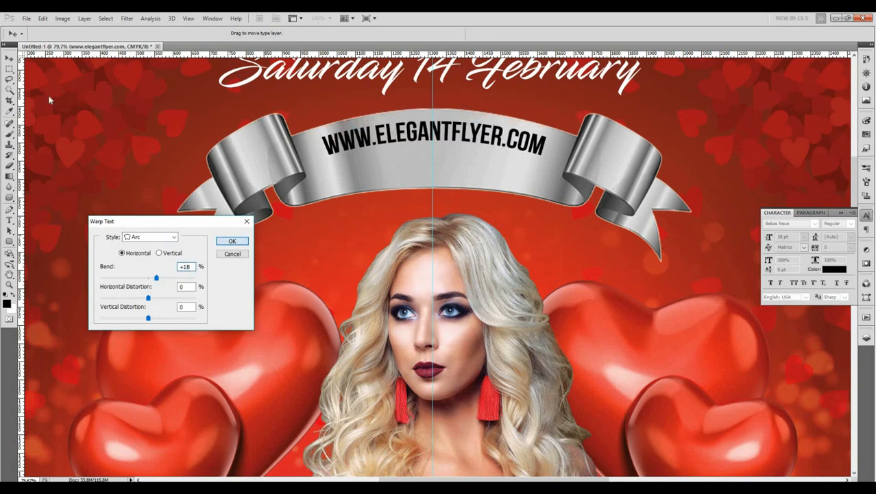
pyautogui.click(232, 240)
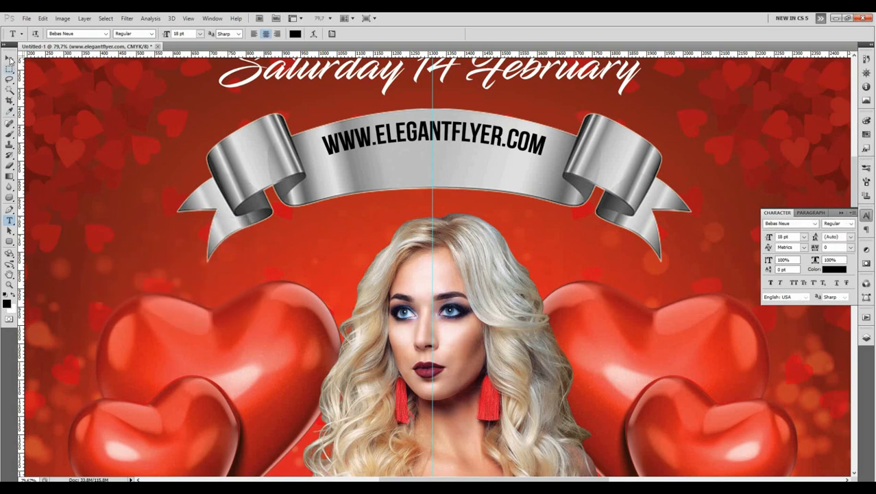
# Step: Nudge the web address straight down to the vertical middle of the silver ribbon and bring the layer list back up
pyautogui.click(9, 58)
pyautogui.click(866, 216)
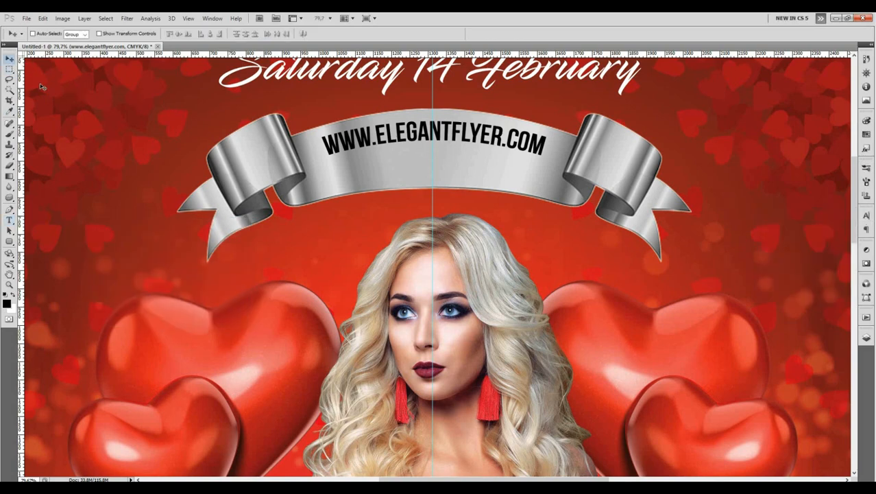
pyautogui.press('Down')
pyautogui.press('Down')
pyautogui.press('Down')
pyautogui.press('Down')
pyautogui.press('Down')
pyautogui.press('Down')
pyautogui.press('Down')
pyautogui.press('Down')
pyautogui.press('Down')
pyautogui.press('Down')
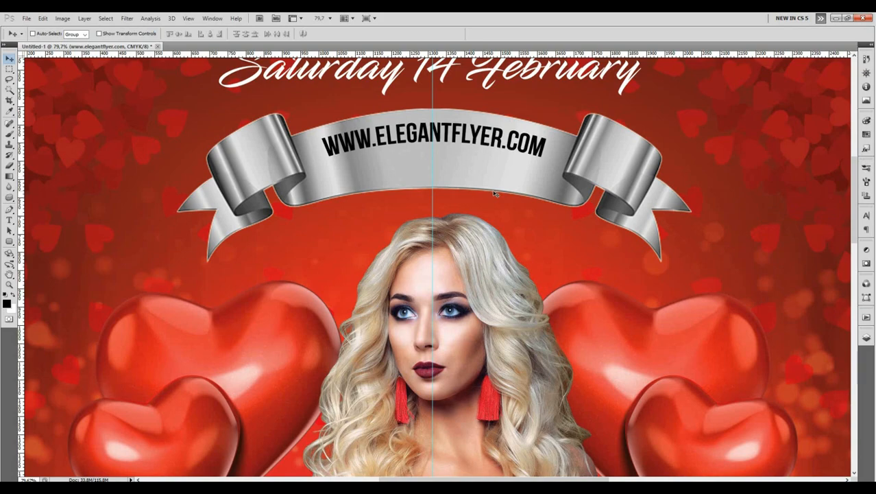
pyautogui.press('Down')
pyautogui.press('Down')
pyautogui.press('Down')
pyautogui.press('Down')
pyautogui.press('Down')
pyautogui.press('Down')
pyautogui.press('Down')
pyautogui.press('Down')
pyautogui.press('Down')
pyautogui.press('Down')
pyautogui.press('Down')
pyautogui.press('Down')
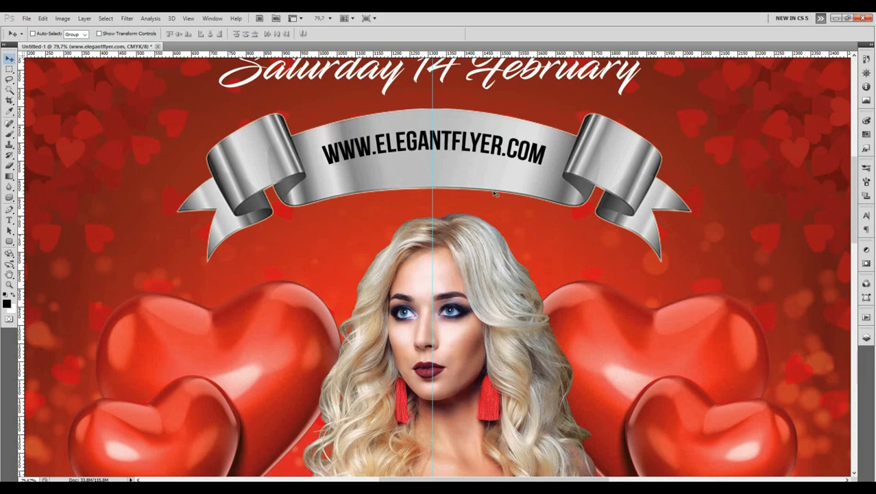
pyautogui.press('Down')
pyautogui.press('Down')
pyautogui.press('Down')
pyautogui.press('Down')
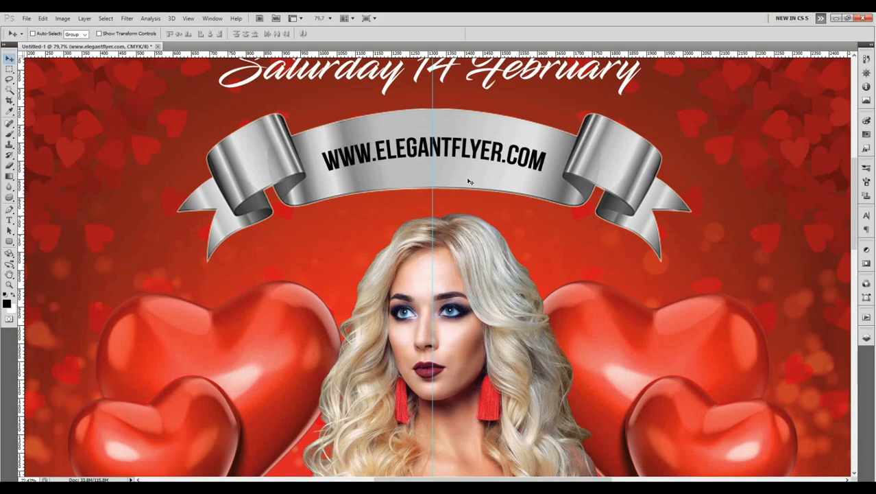
pyautogui.scroll(-5, 470, 180)
pyautogui.scroll(-2, 469, 181)
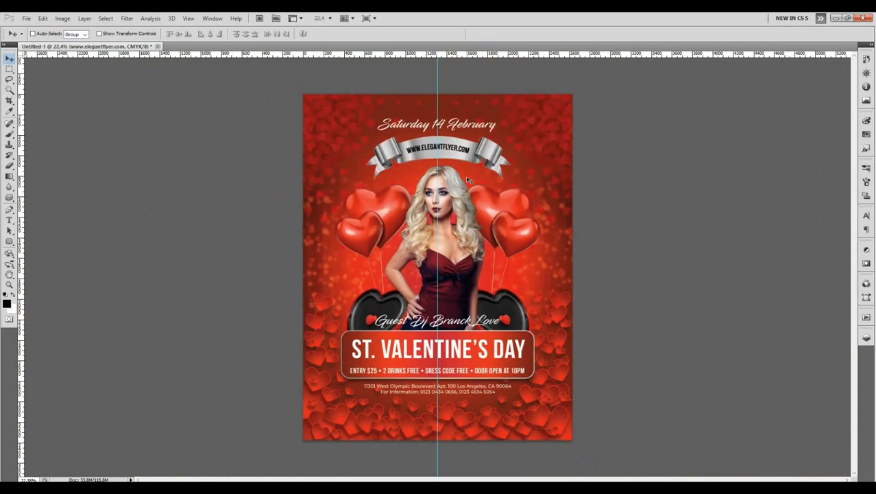
pyautogui.click(866, 337)
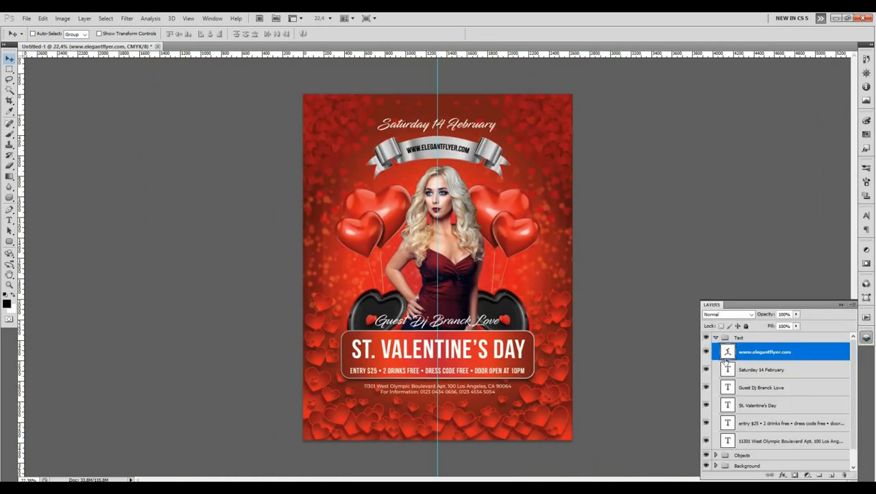
pyautogui.click(800, 371)
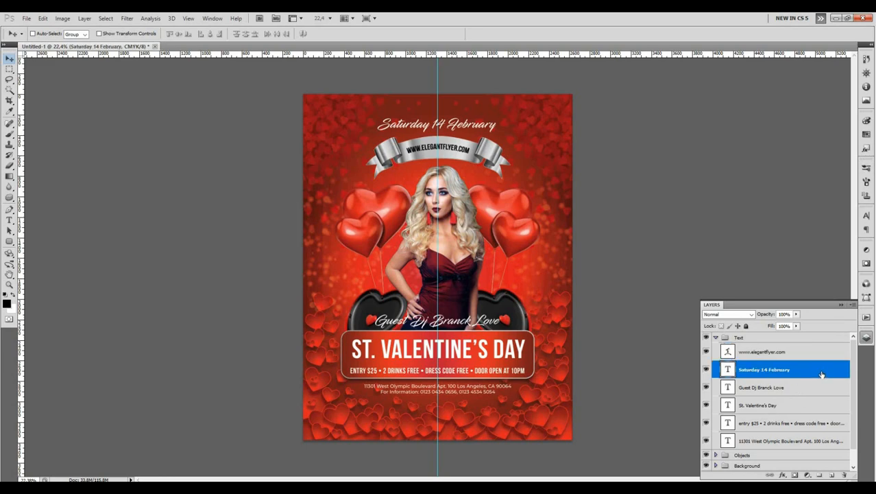
pyautogui.doubleClick(821, 373)
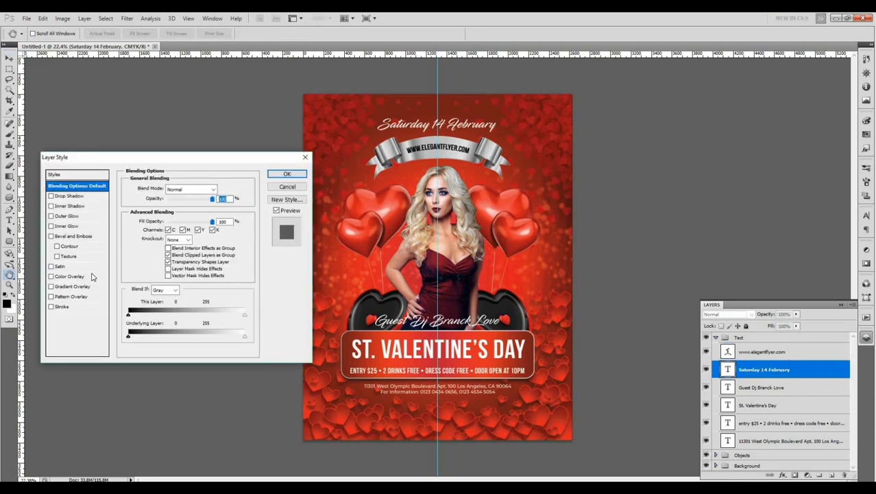
pyautogui.click(96, 286)
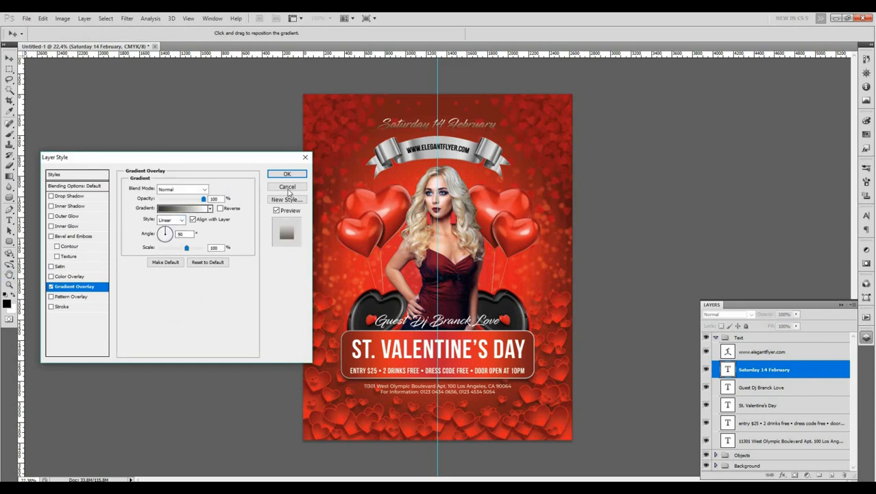
pyautogui.click(288, 189)
# Step: Add a Gradient Overlay to the St. Valentine's Day title, using a light silver gradient preset with the Linear style
pyautogui.click(797, 405)
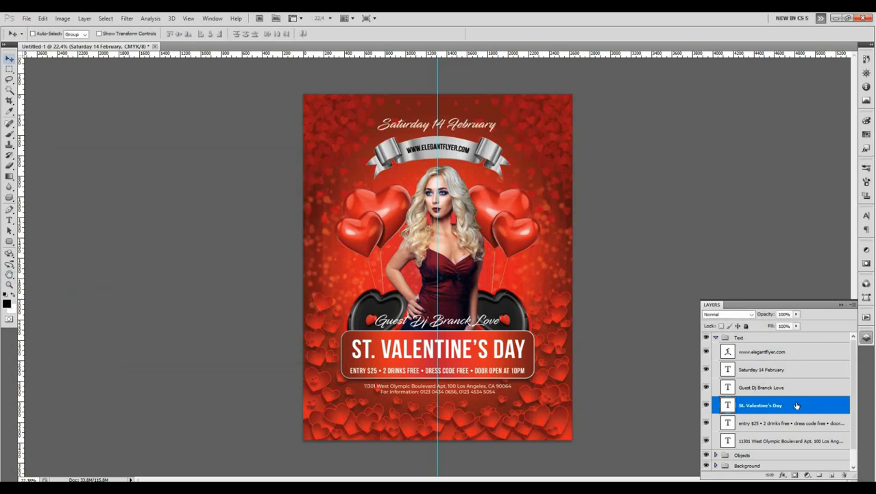
pyautogui.doubleClick(794, 404)
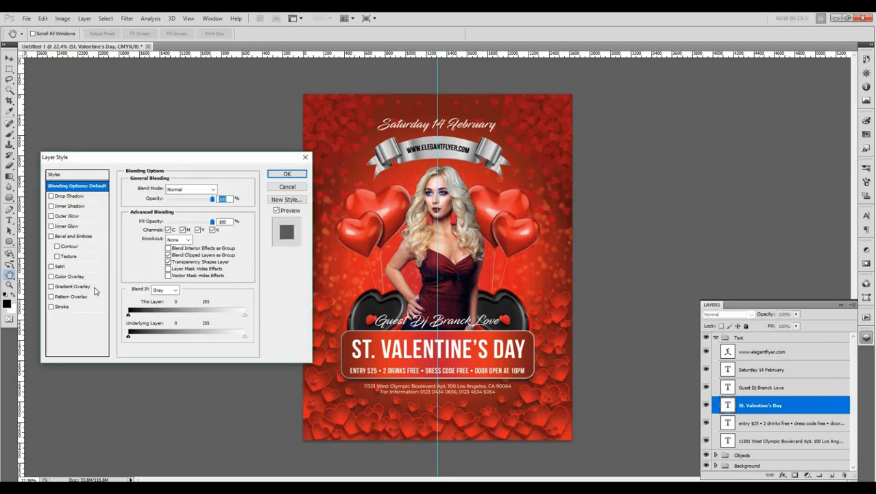
pyautogui.click(95, 287)
pyautogui.click(182, 220)
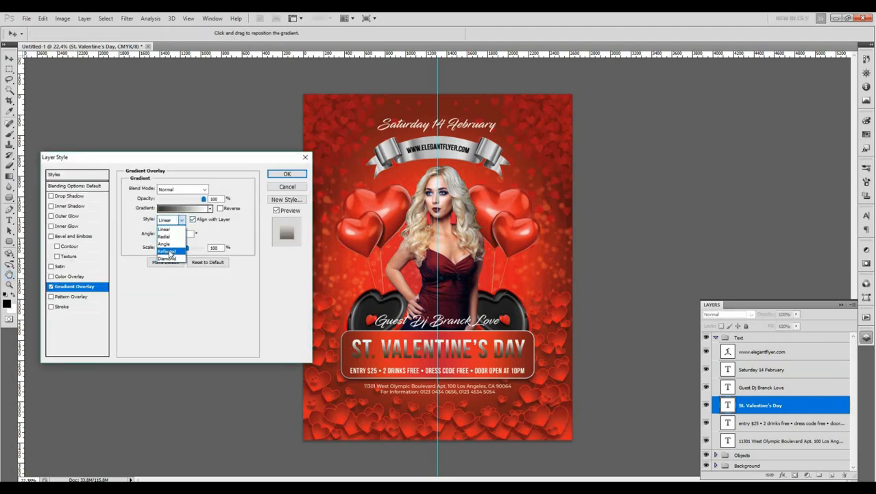
pyautogui.click(166, 251)
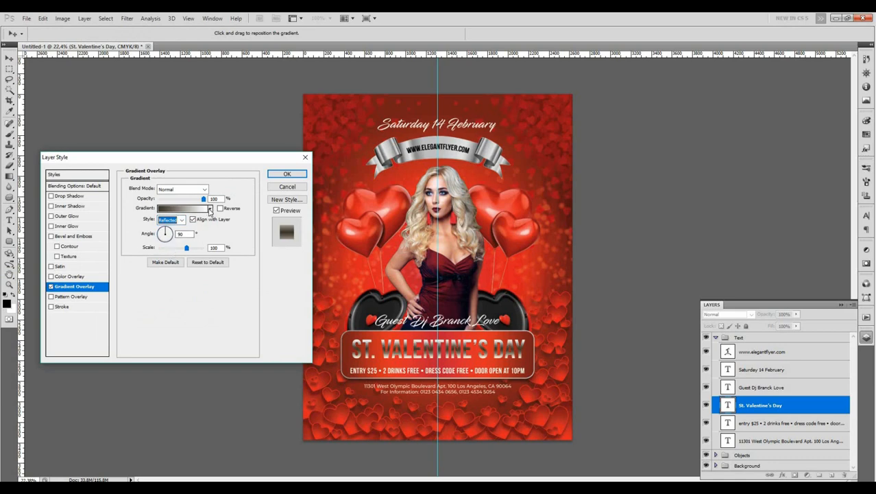
pyautogui.click(209, 209)
pyautogui.click(201, 283)
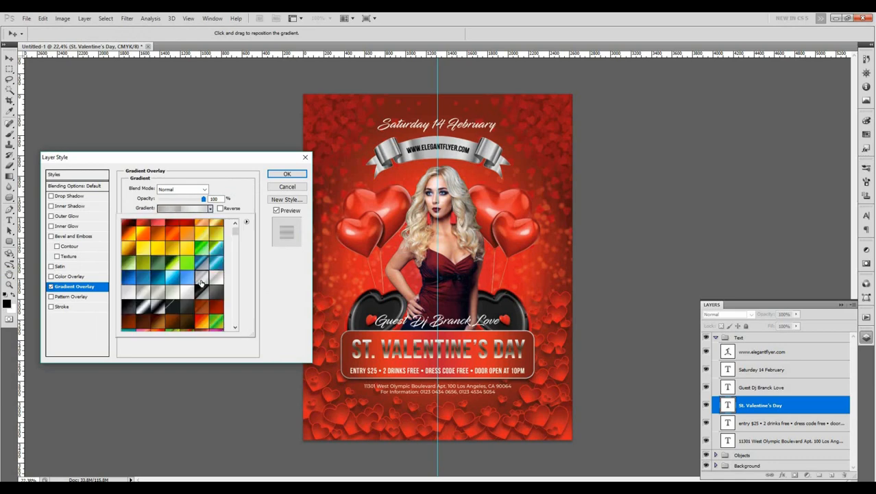
pyautogui.click(218, 197)
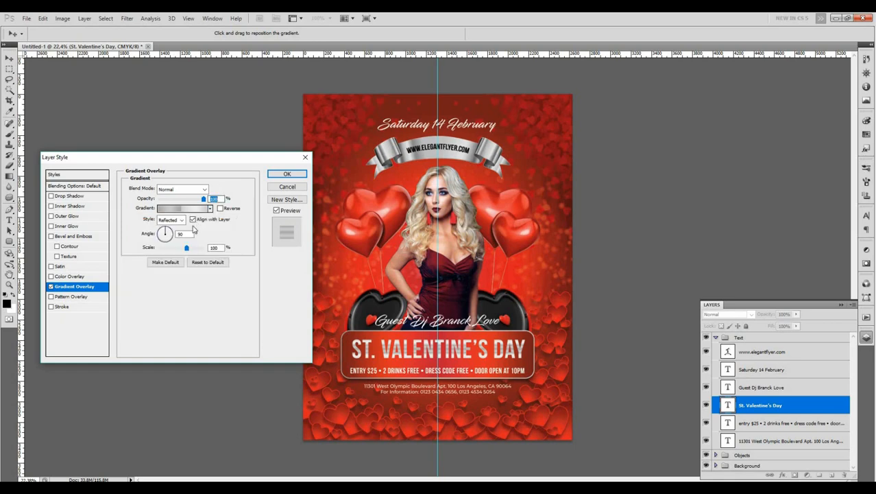
pyautogui.click(180, 219)
pyautogui.click(164, 228)
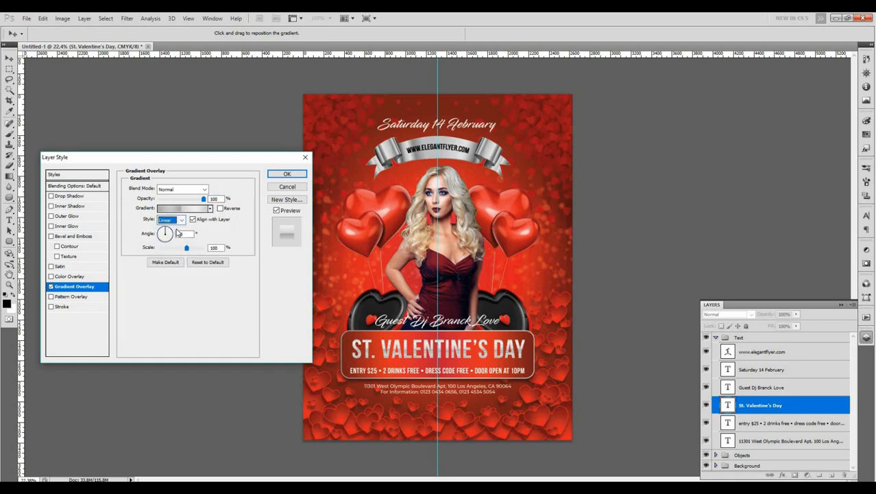
# Step: Add a Drop Shadow with a 12 px distance to the St. Valentine's Day title and collapse the layer's effects list
pyautogui.click(89, 196)
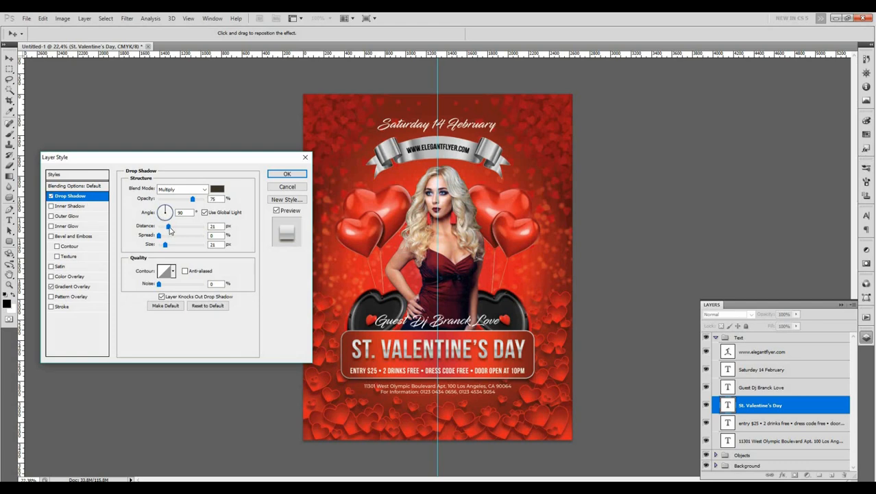
pyautogui.moveTo(168, 228); pyautogui.dragTo(164, 227)
pyautogui.click(163, 245)
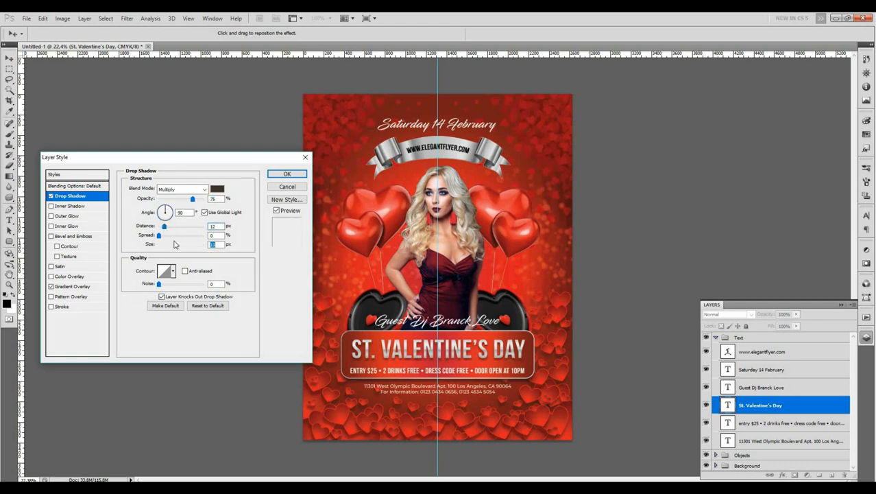
pyautogui.click(281, 176)
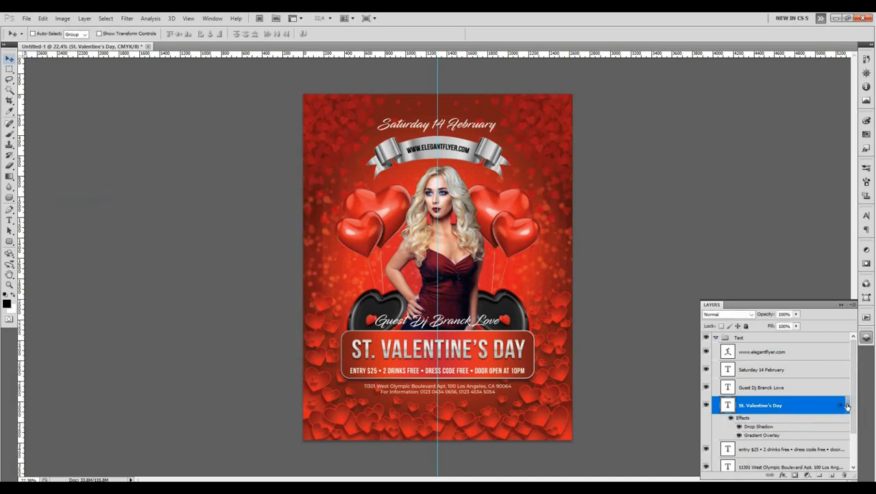
pyautogui.click(847, 405)
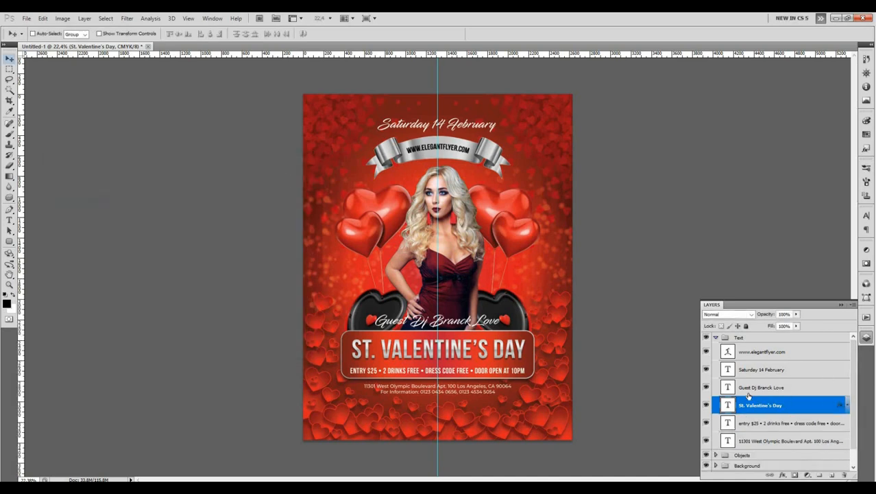
# Step: Place the harts image from the Sources folder above the Tape layer, scaled to about 4.4%, above the right-hand black heart
pyautogui.click(716, 337)
pyautogui.click(716, 347)
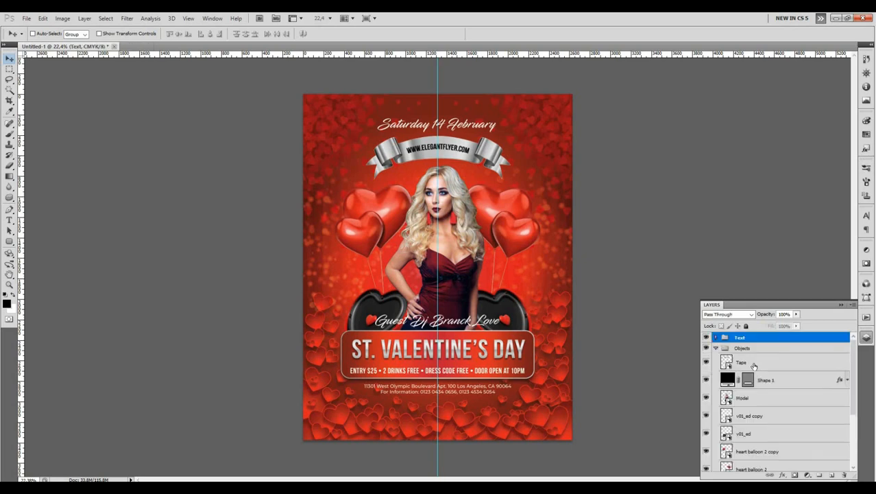
pyautogui.click(729, 366)
pyautogui.hotkey('alt', 'Tab')
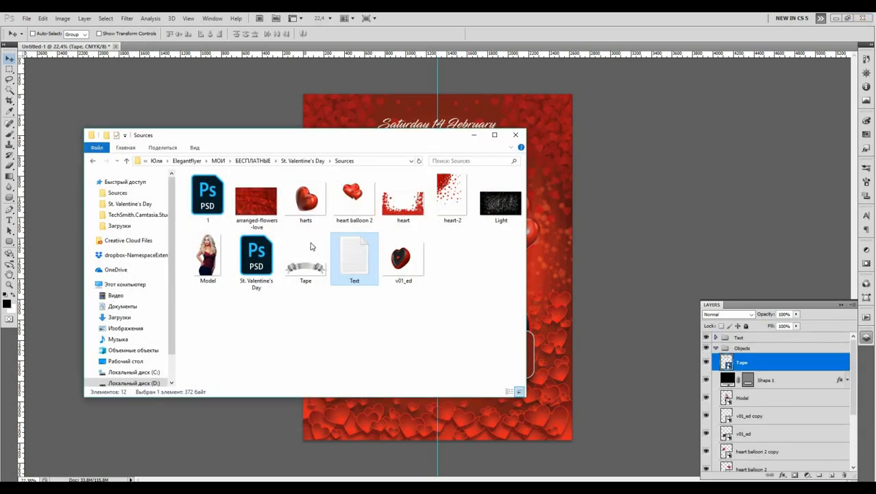
pyautogui.moveTo(312, 199); pyautogui.dragTo(576, 361)
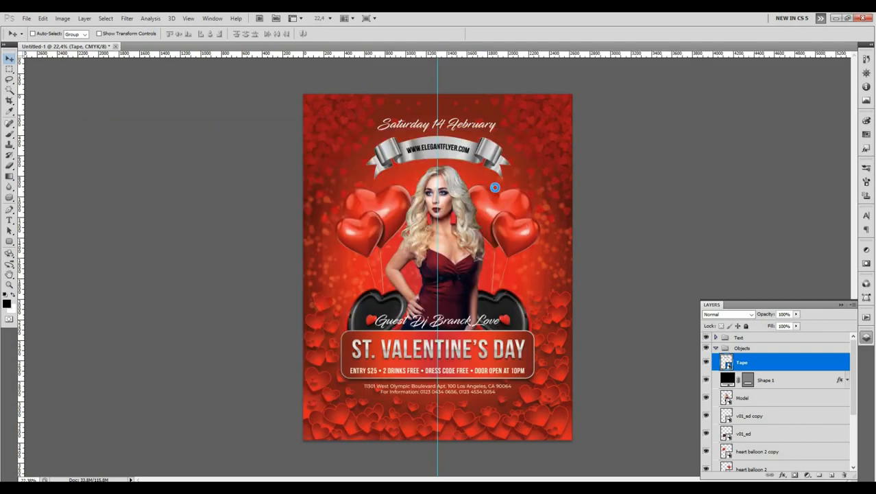
pyautogui.moveTo(306, 169); pyautogui.dragTo(562, 247)
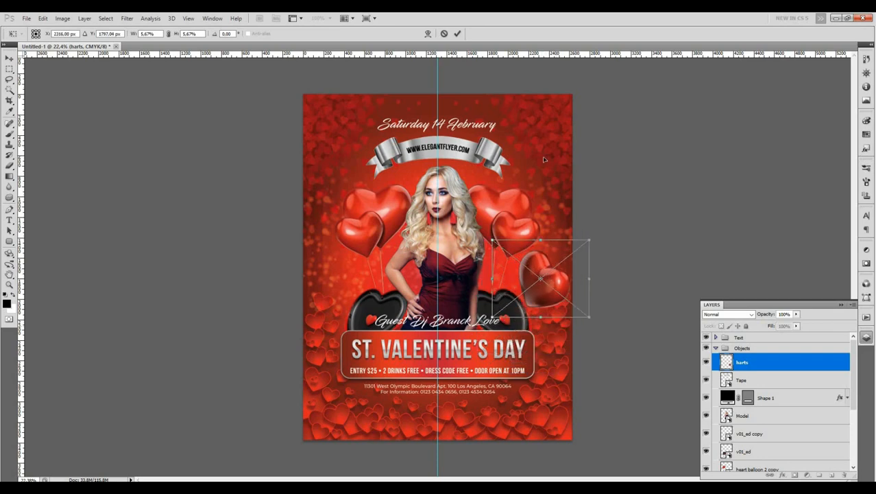
pyautogui.moveTo(545, 160); pyautogui.dragTo(548, 272)
pyautogui.press('Return')
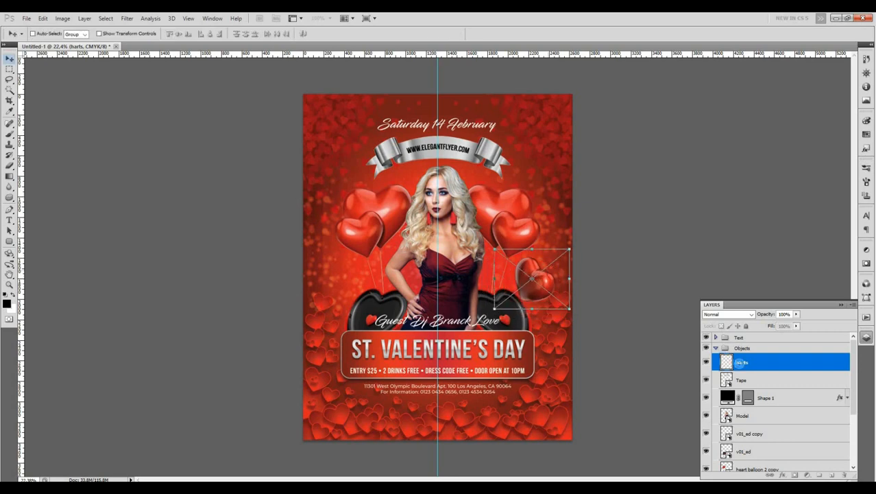
# Step: Duplicate the harts layer, flip the copy horizontally and move it to the matching spot on the flyer's left side
pyautogui.moveTo(803, 365); pyautogui.dragTo(831, 474)
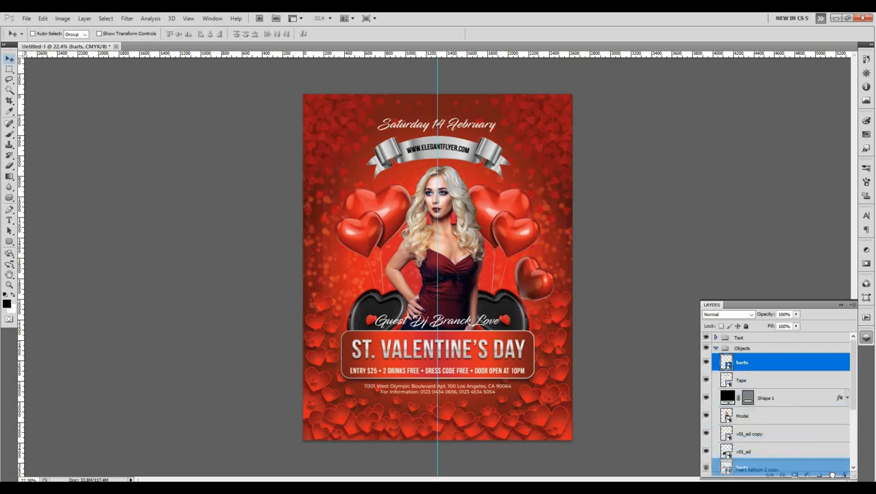
pyautogui.click(43, 18)
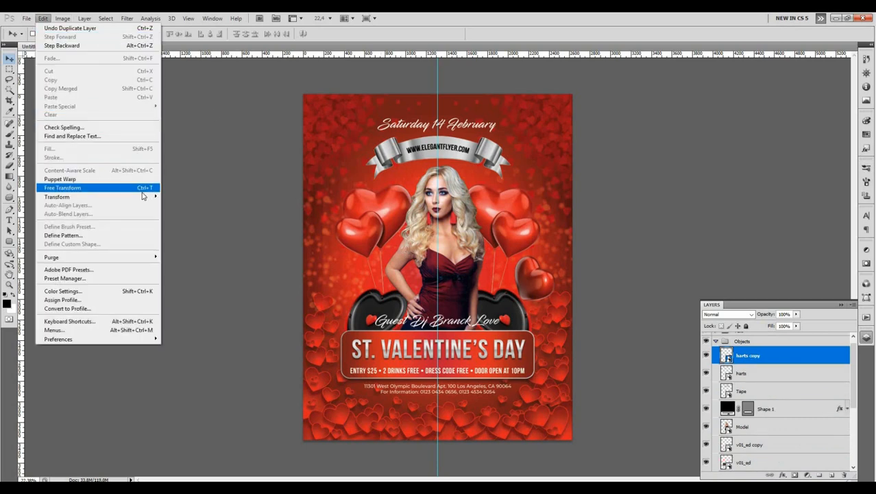
pyautogui.moveTo(96, 196)
pyautogui.click(185, 295)
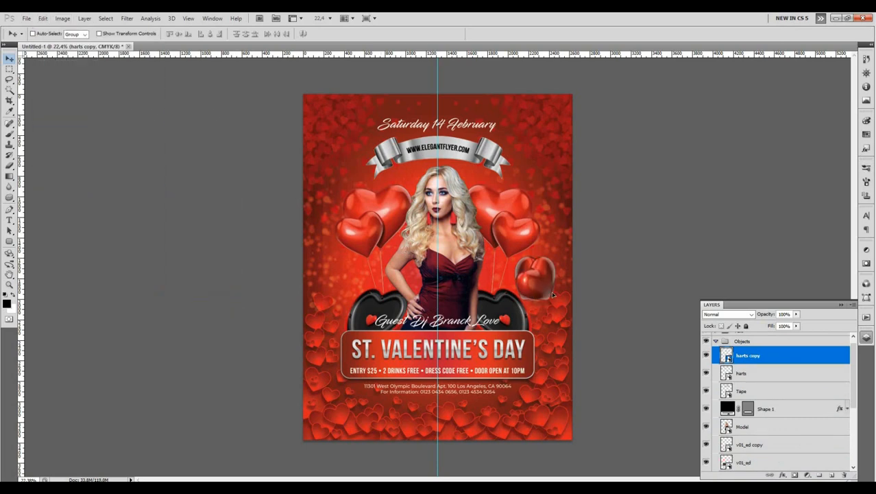
pyautogui.moveTo(549, 294); pyautogui.dragTo(346, 296)
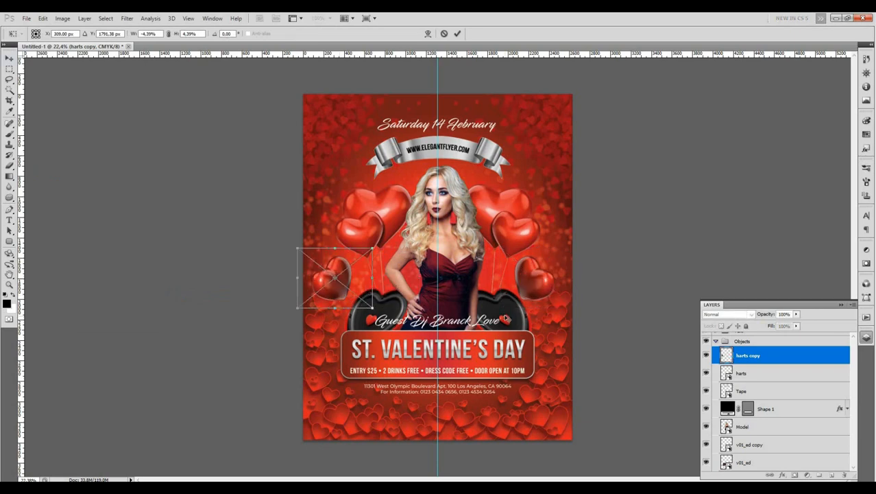
pyautogui.press('Return')
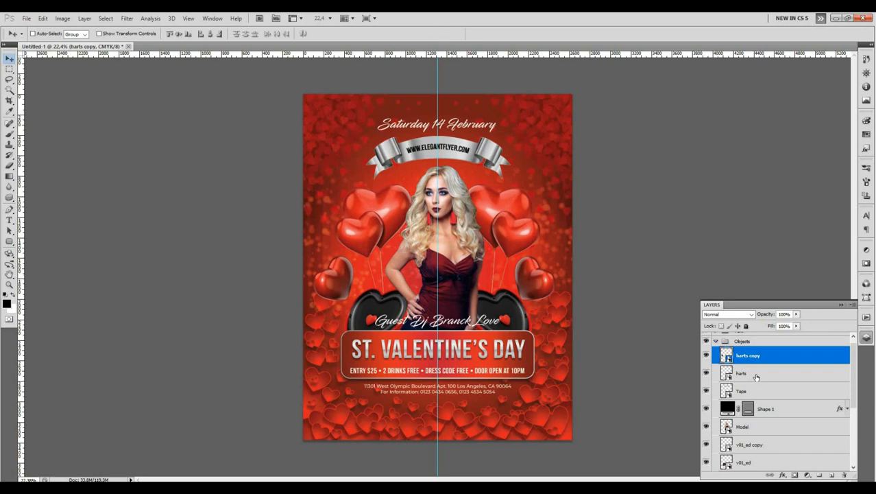
# Step: Nudge the harts layer and its copy together to the right to centre the pair on the vertical guide
pyautogui.keyDown('shift'); pyautogui.click(756, 377); pyautogui.keyUp('shift')
pyautogui.hotkey('ctrl', 't')
pyautogui.press('Right')
pyautogui.press('Right')
pyautogui.press('Right')
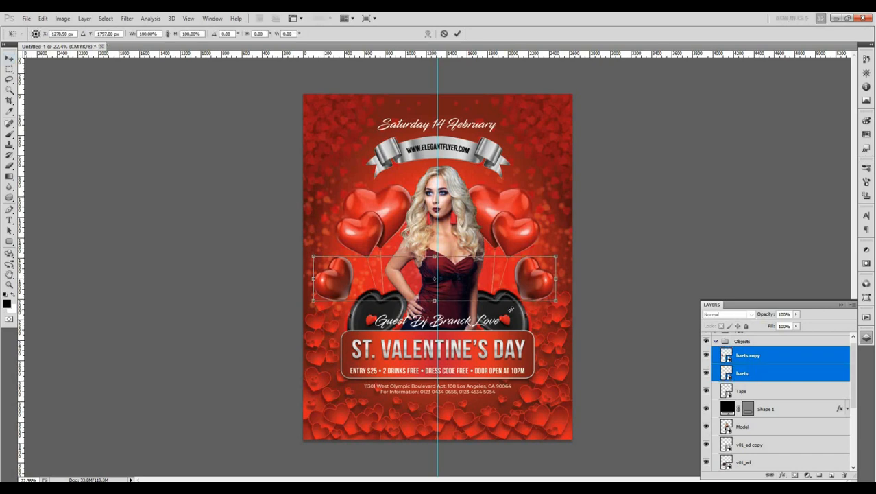
pyautogui.press('Right')
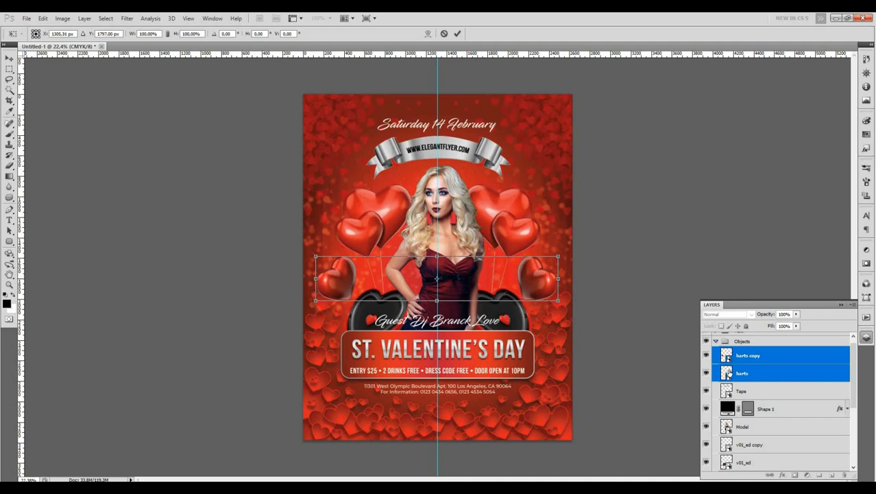
pyautogui.press('Return')
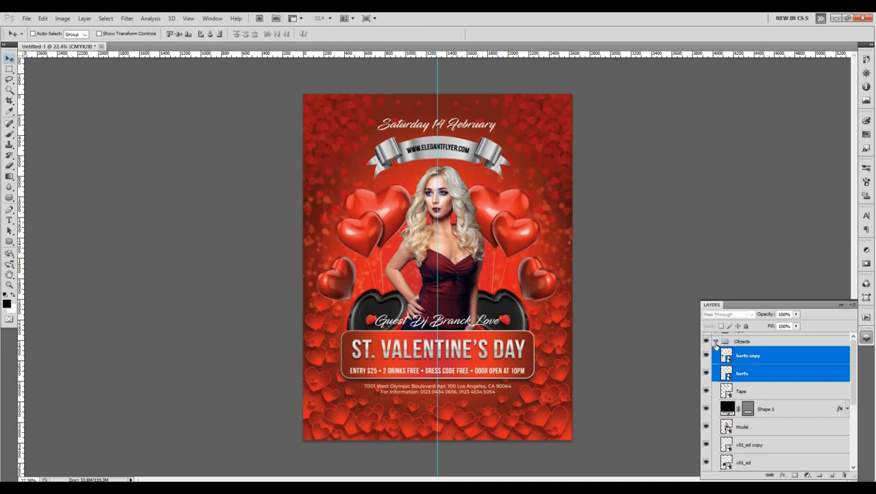
# Step: Collapse the Objects group, select the Text group and remove the vertical centre guide from the flyer
pyautogui.click(715, 342)
pyautogui.click(739, 338)
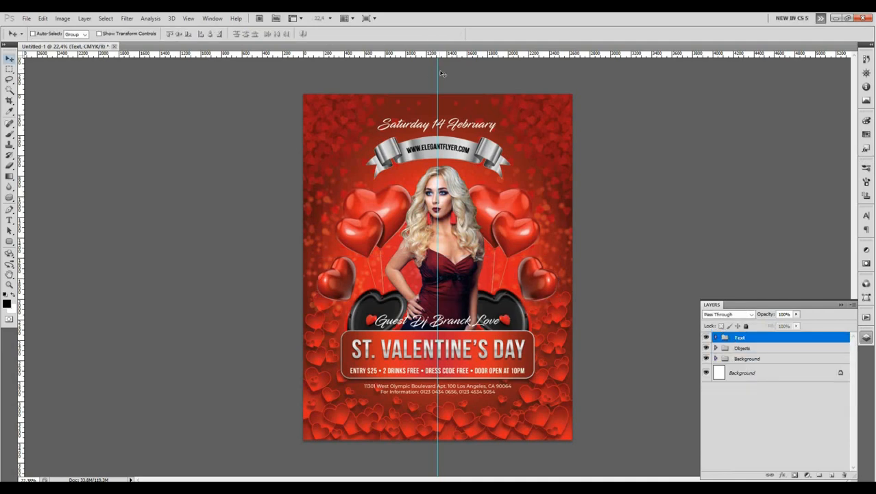
pyautogui.moveTo(437, 71); pyautogui.dragTo(9, 101)
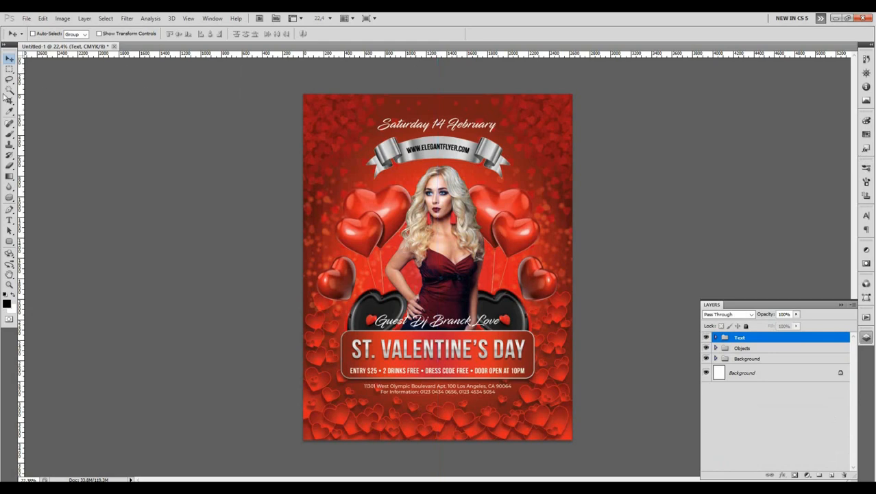
# Step: Open the layer style settings of the Model layer in the Objects group and try an Outer Glow on it
pyautogui.scroll(1, 504, 310)
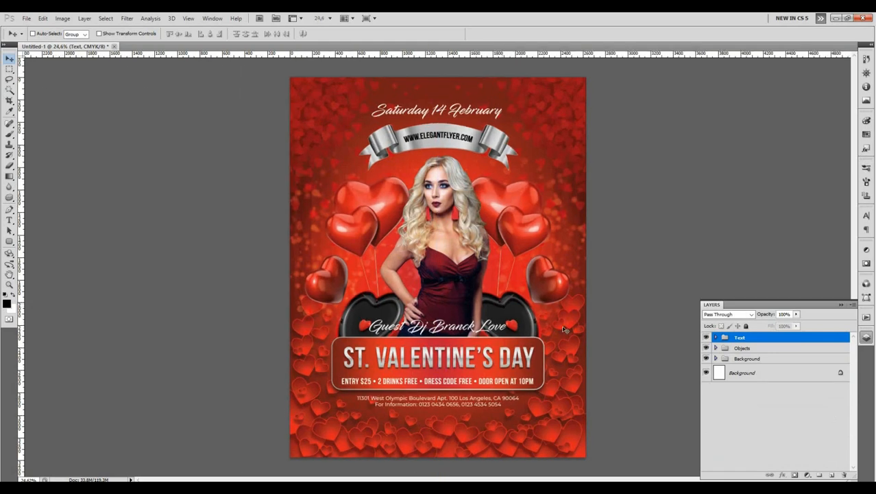
pyautogui.click(716, 348)
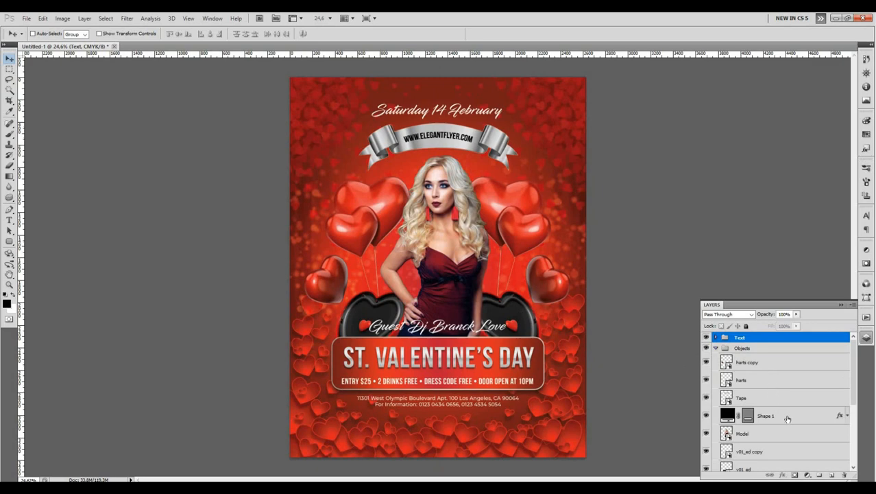
pyautogui.click(779, 437)
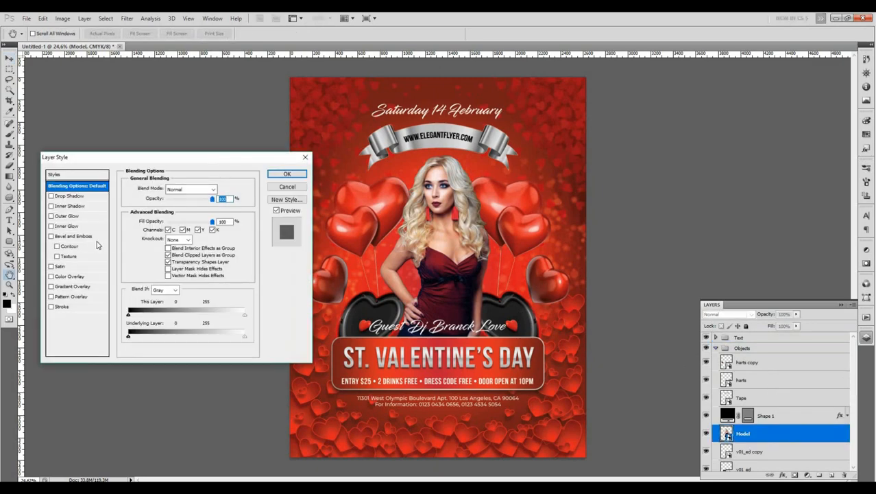
pyautogui.click(81, 217)
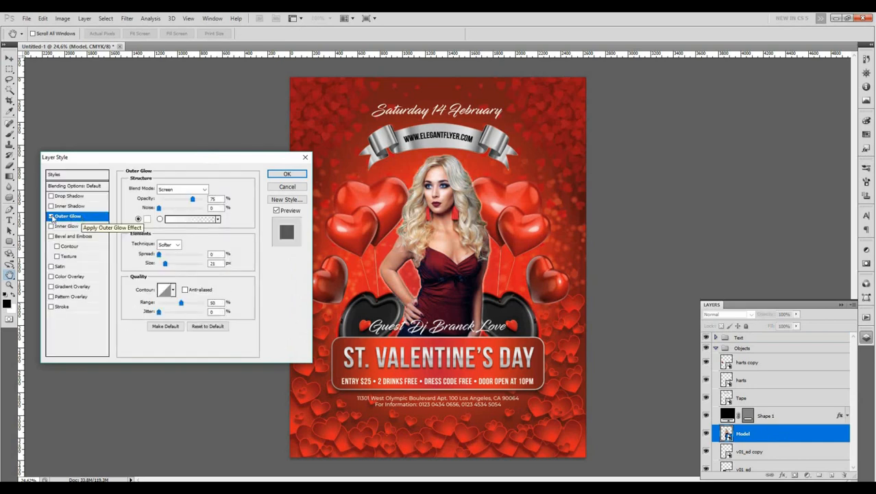
pyautogui.click(51, 217)
# Step: Apply an Inner Shadow to the Model layer in place of the Outer Glow, coloured e6413b as sampled from the red heart balloon
pyautogui.click(87, 206)
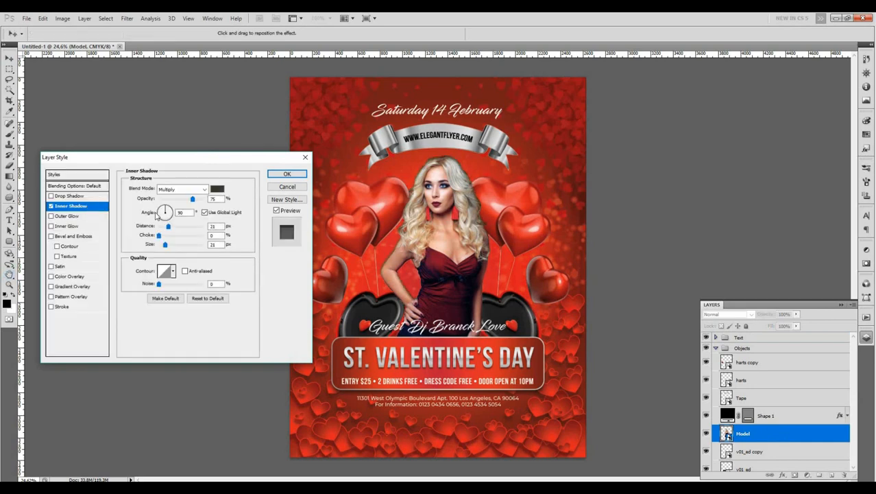
pyautogui.click(360, 192)
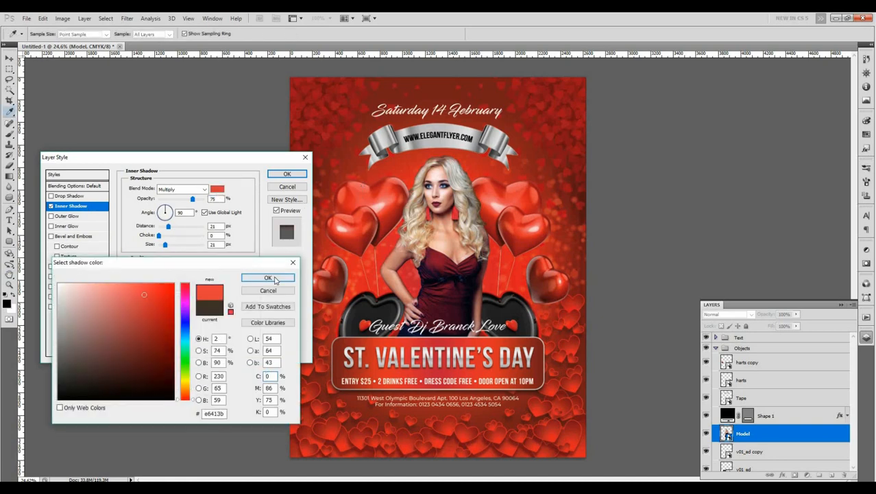
pyautogui.click(268, 277)
# Step: Set the Model layer's inner shadow to Hard Light blending, reduce its distance to 16 px and raise its choke
pyautogui.click(178, 189)
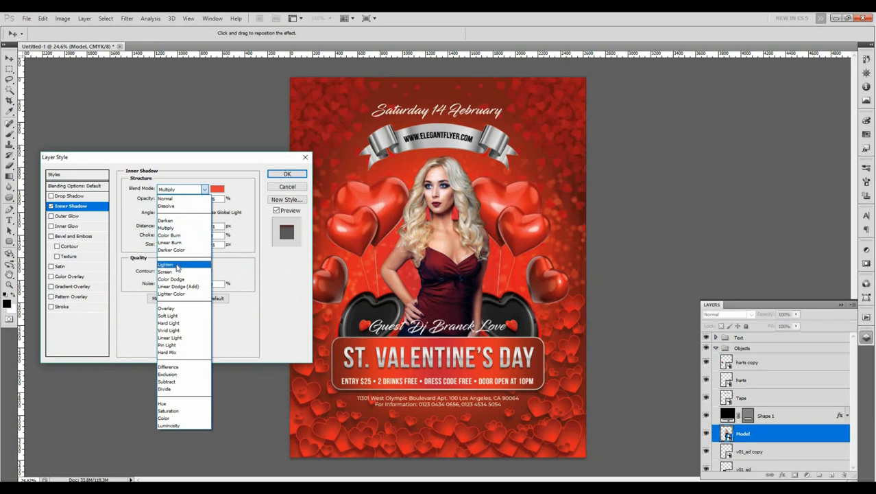
pyautogui.click(177, 266)
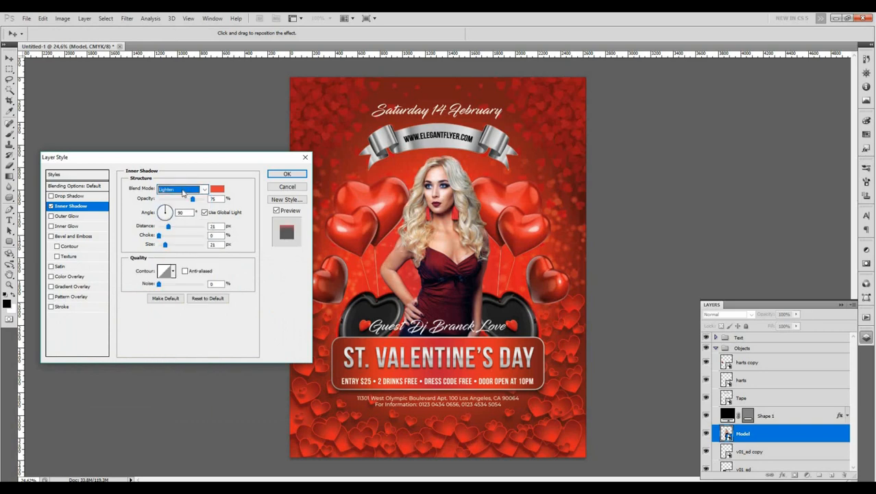
pyautogui.click(183, 193)
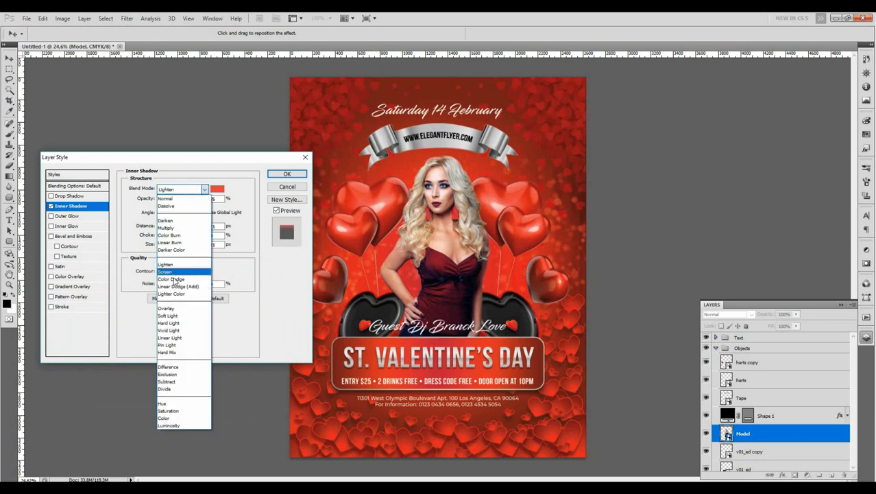
pyautogui.click(177, 324)
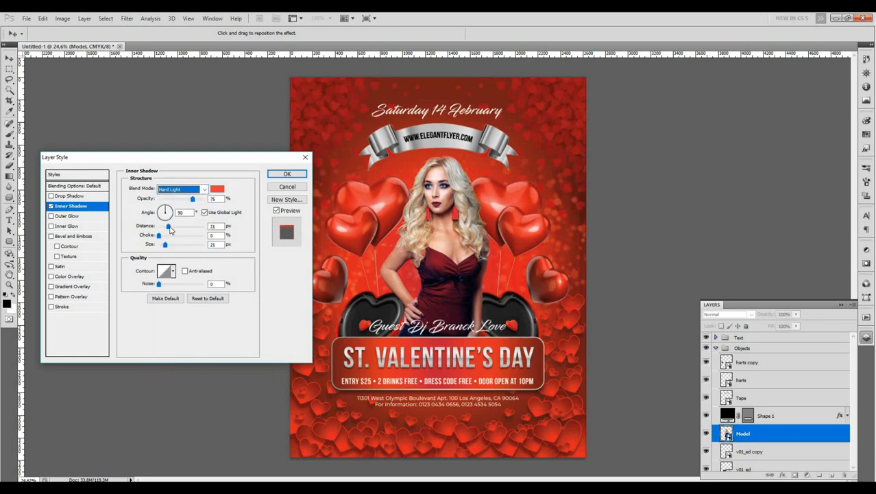
pyautogui.moveTo(169, 227); pyautogui.dragTo(170, 237)
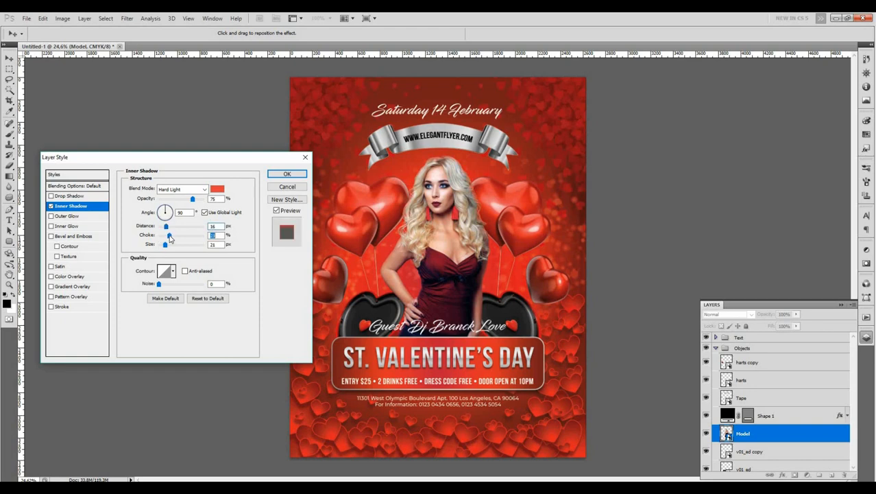
# Step: Add a Drop Shadow to the Model layer with distance 137 px and size 106 px, and apply the layer style
pyautogui.click(81, 196)
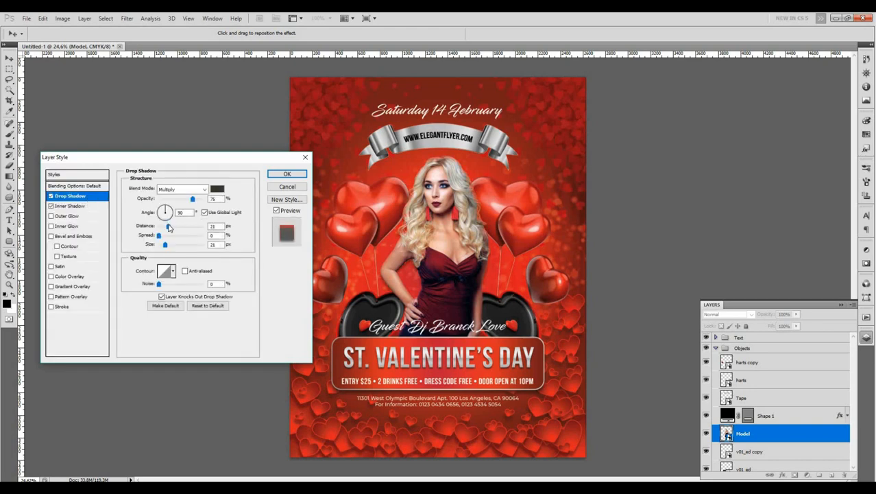
pyautogui.moveTo(170, 228); pyautogui.dragTo(186, 230)
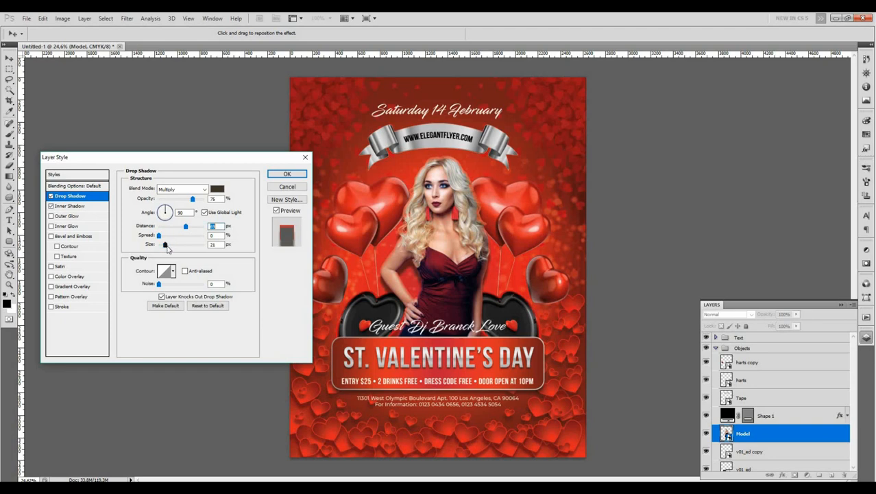
pyautogui.moveTo(165, 244); pyautogui.dragTo(194, 229)
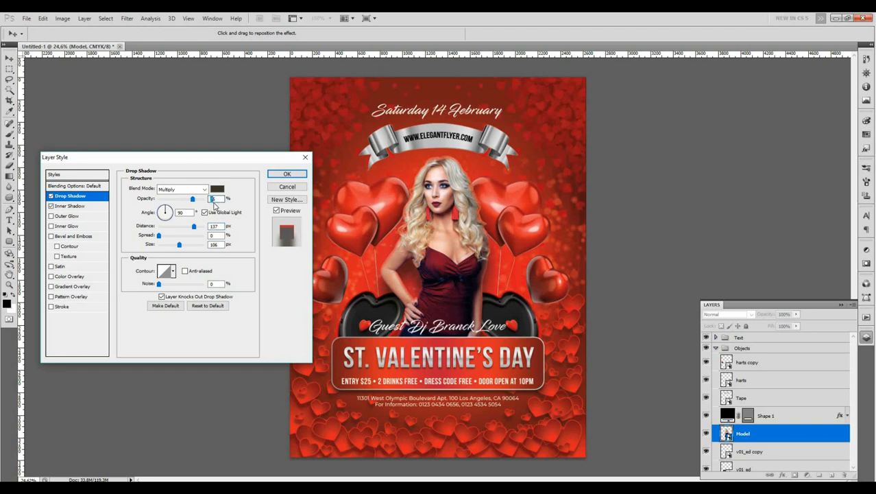
pyautogui.click(287, 173)
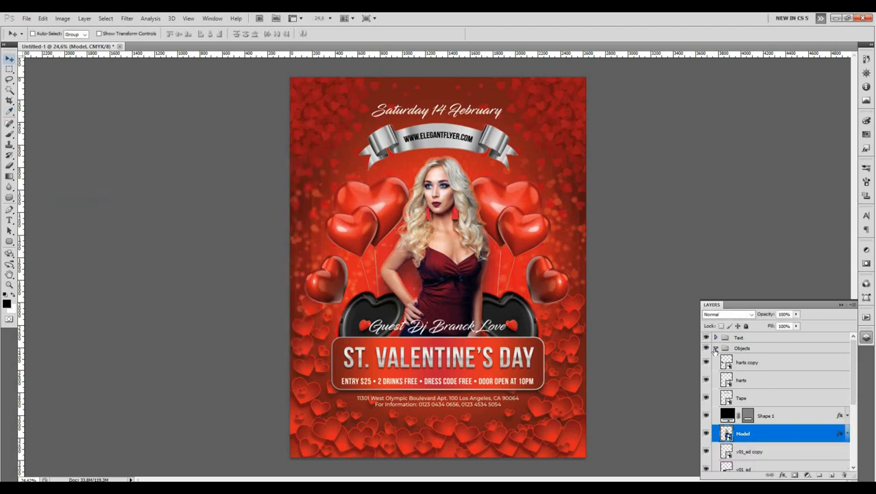
# Step: Collapse the Objects group and add a Hue/Saturation adjustment layer above the Text group
pyautogui.click(716, 347)
pyautogui.click(734, 337)
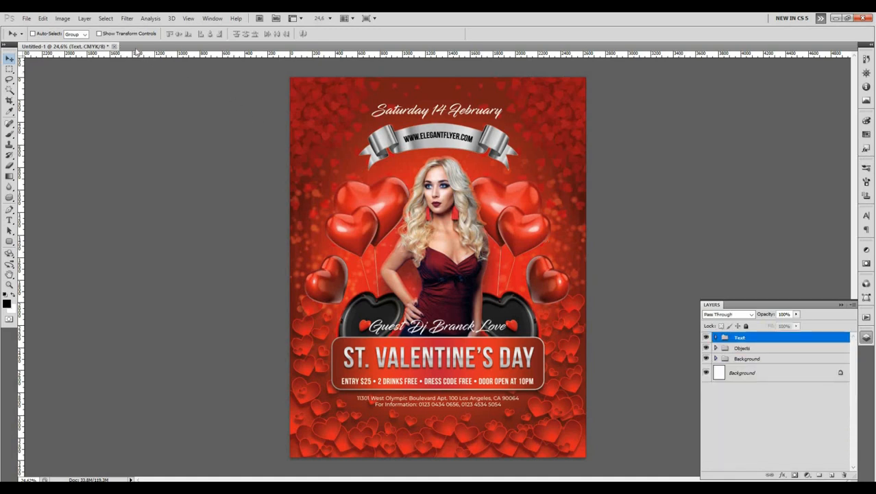
pyautogui.click(84, 18)
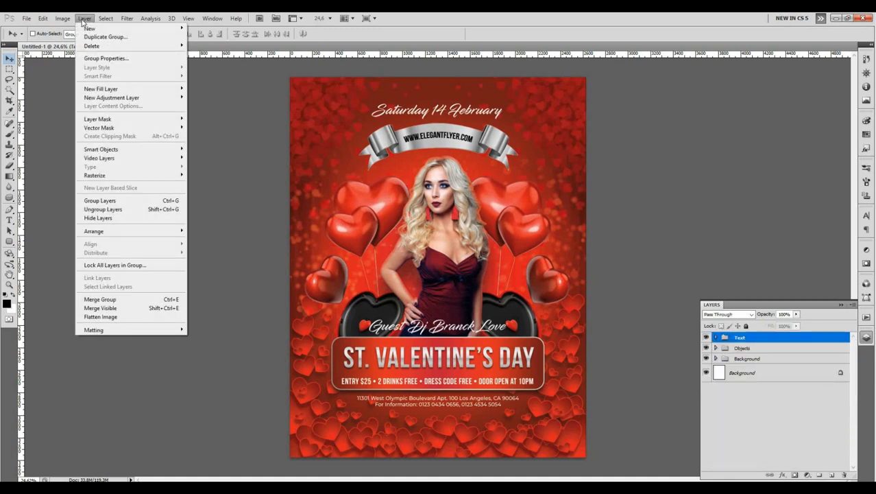
pyautogui.moveTo(136, 100)
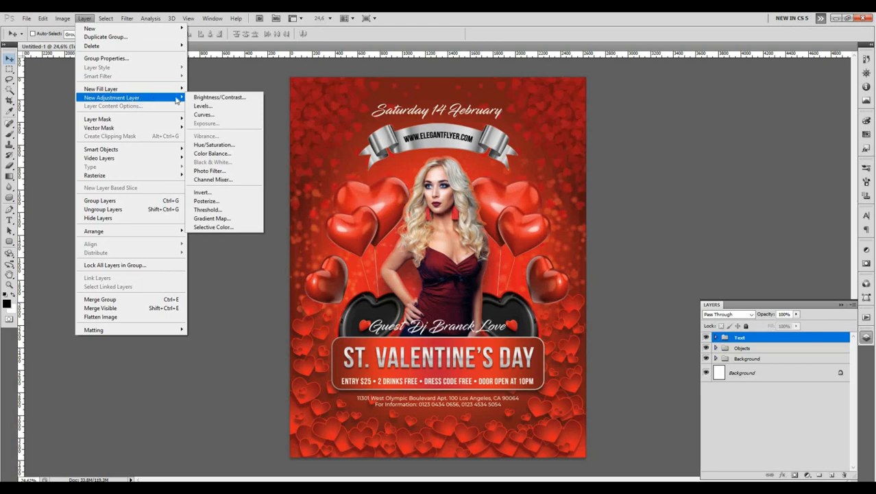
pyautogui.click(226, 145)
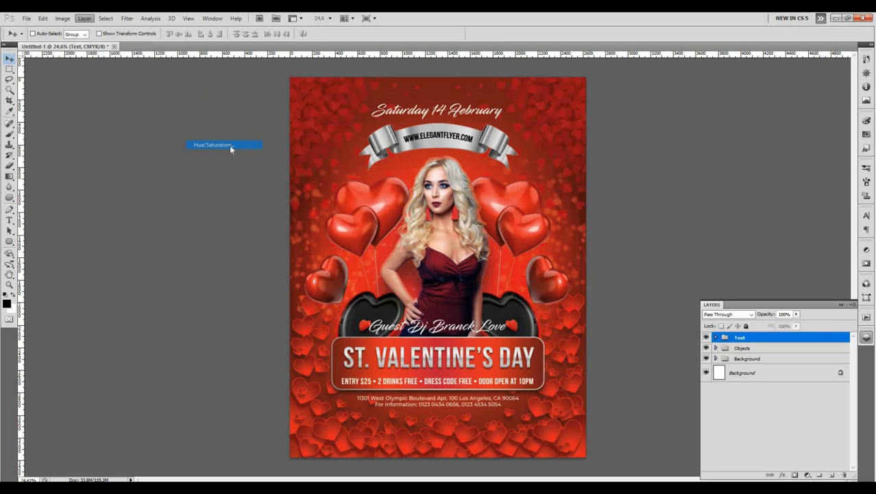
pyautogui.click(523, 166)
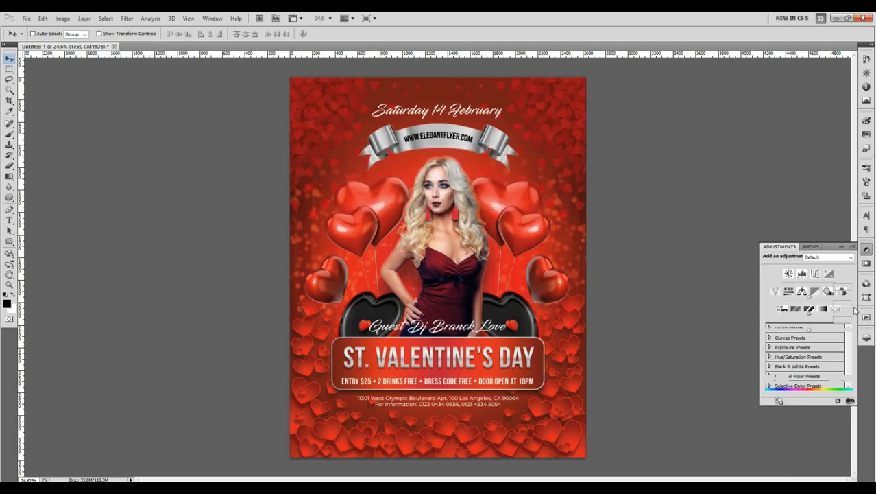
# Step: Shift the hue of the Reds range to about -21 in the Hue/Saturation adjustment and return to the layer list
pyautogui.click(810, 277)
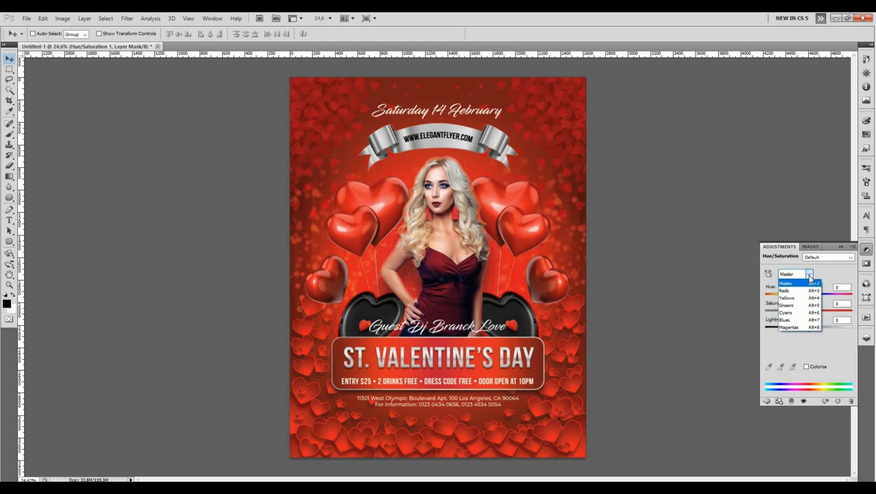
pyautogui.click(803, 294)
pyautogui.moveTo(813, 299); pyautogui.dragTo(803, 299)
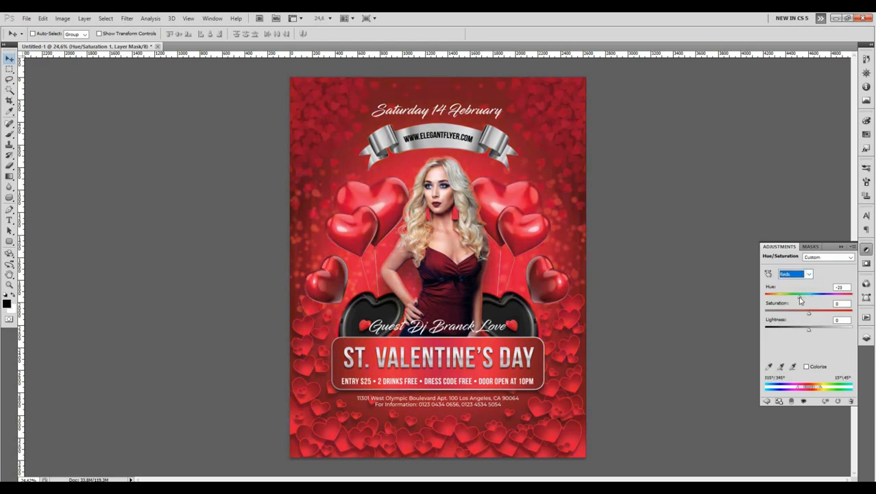
pyautogui.click(865, 338)
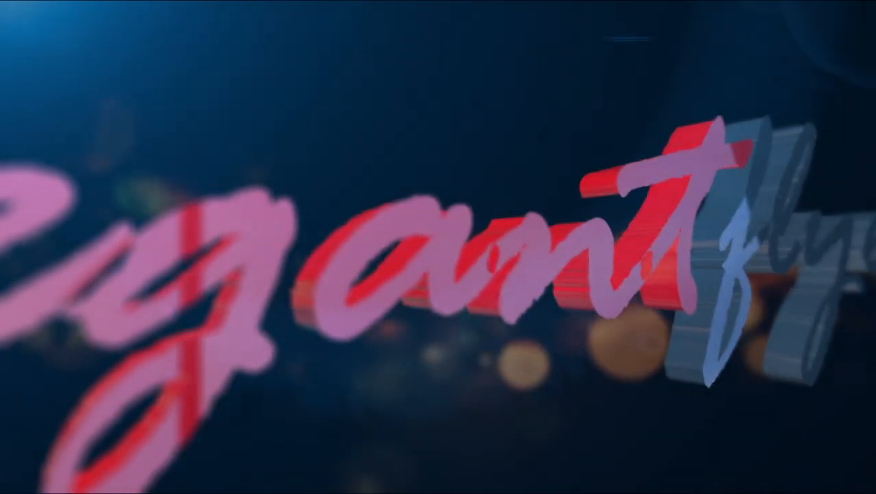